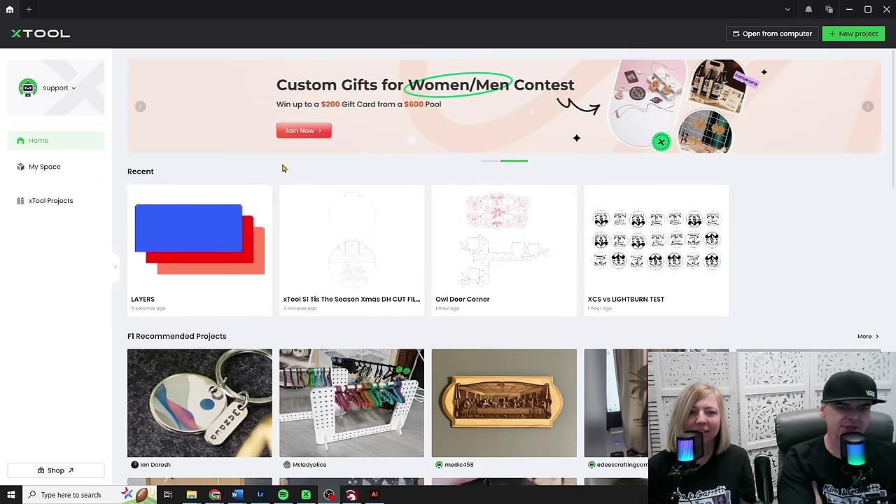
# Step: Browse the Home page's recommended projects, then open My Space's three cloud projects (3/10 used)
pyautogui.scroll(-2, 370, 233)
pyautogui.scroll(-8, 426, 246)
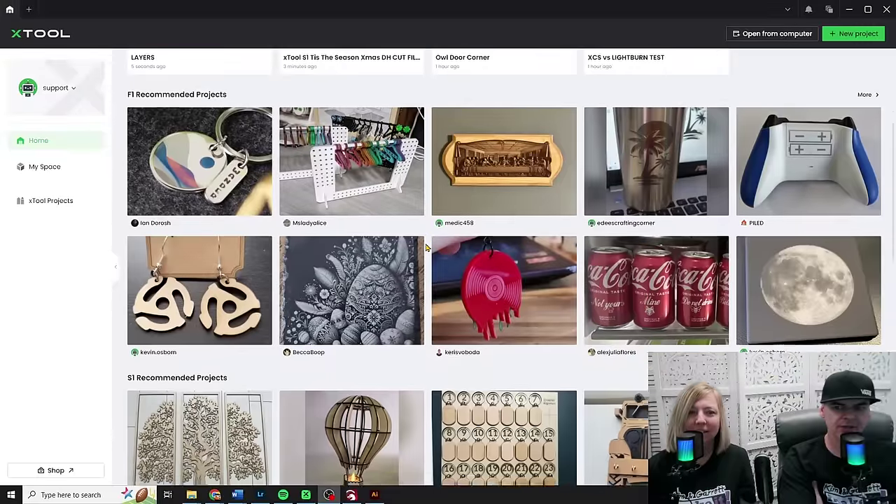
pyautogui.scroll(-5, 425, 247)
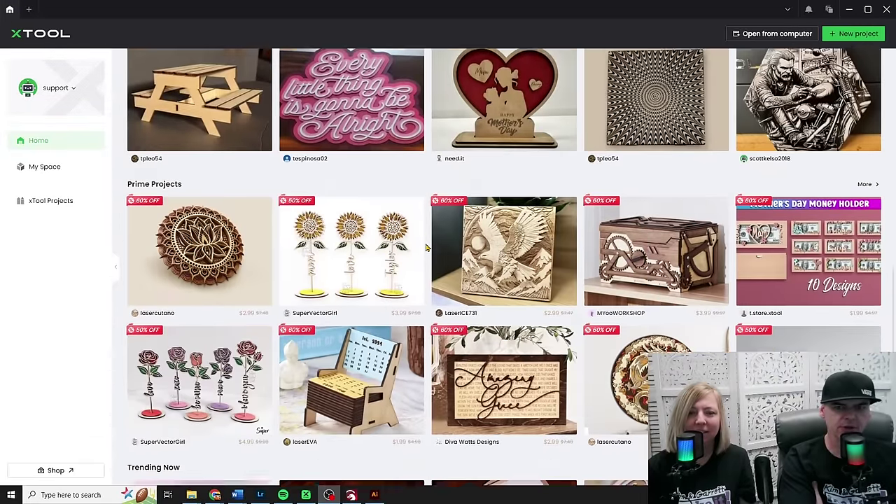
pyautogui.scroll(12, 425, 246)
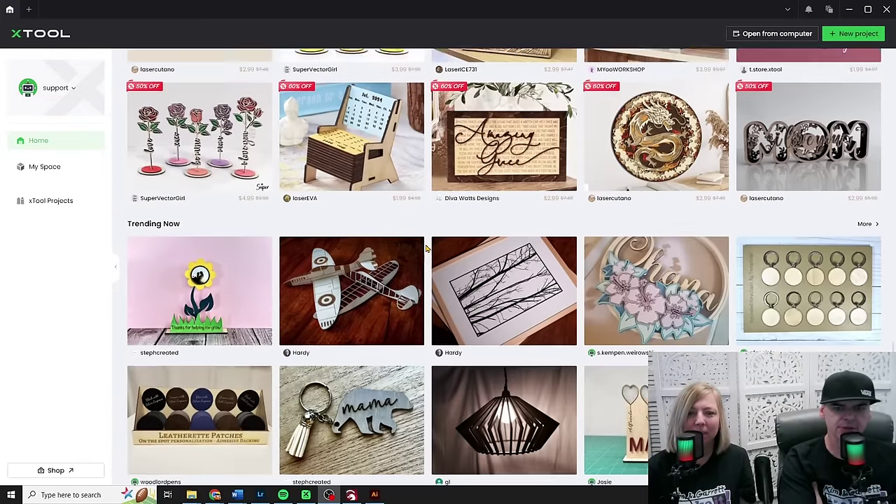
pyautogui.scroll(2, 425, 246)
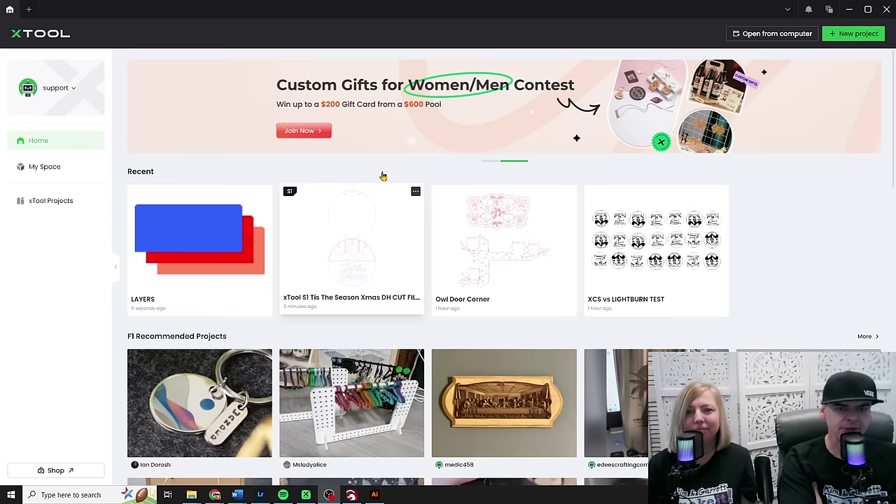
pyautogui.click(44, 166)
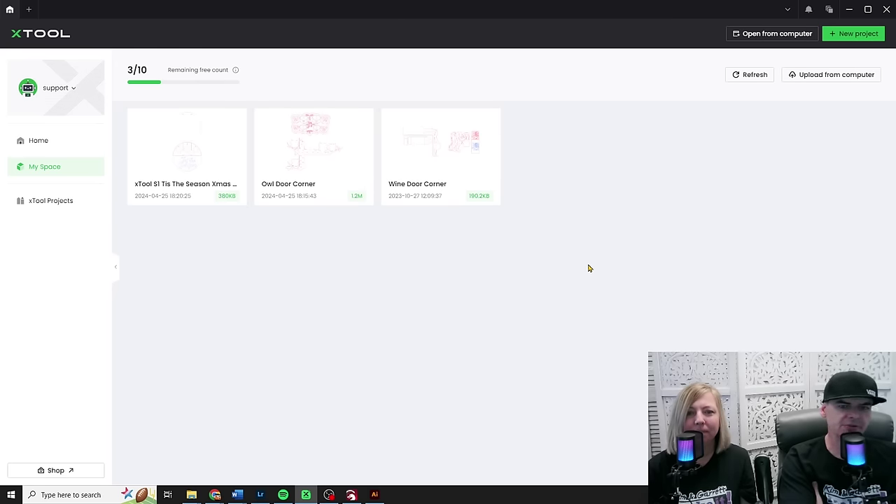
# Step: Upload LAYERS.xcs from Downloads into My Space, reaching 4/10, and go back Home
pyautogui.click(811, 81)
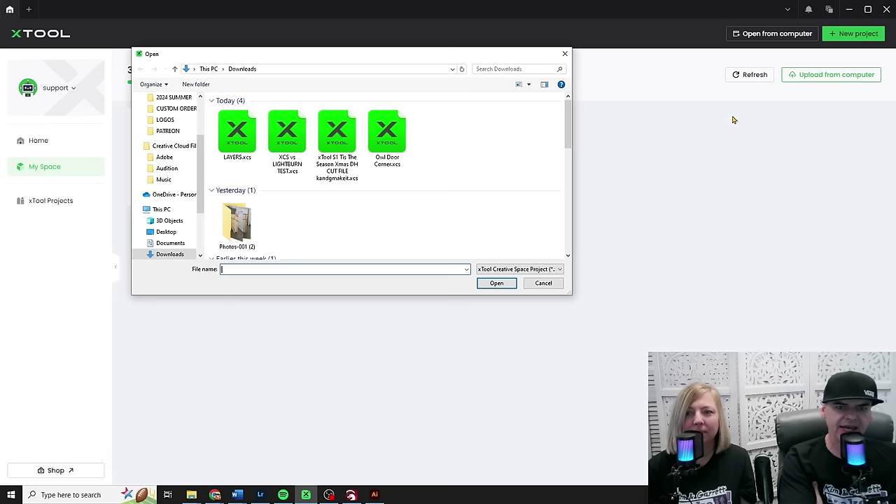
pyautogui.click(238, 148)
pyautogui.doubleClick(238, 149)
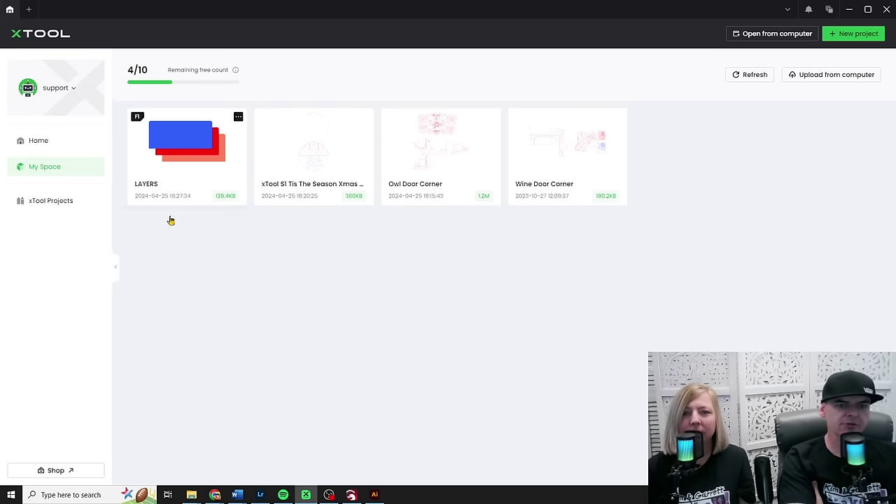
pyautogui.click(63, 142)
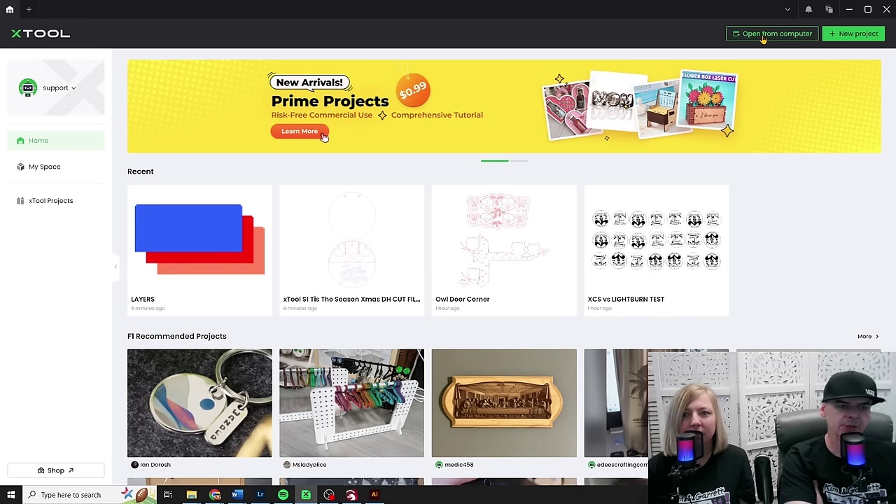
# Step: Start a new blank project on the F1 and review the available laser devices
pyautogui.click(848, 39)
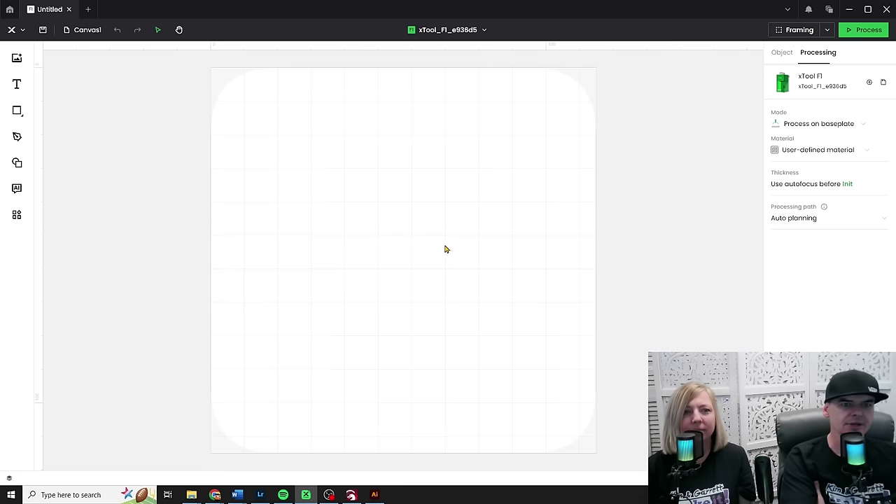
pyautogui.click(480, 30)
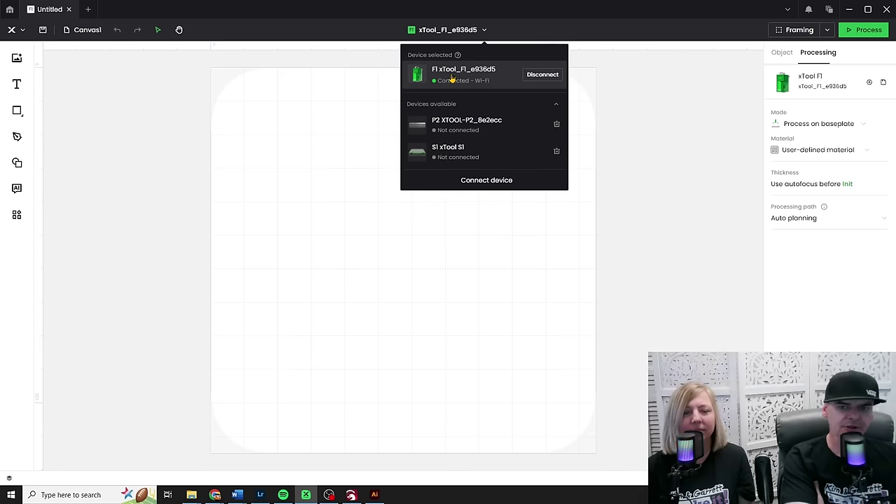
pyautogui.click(366, 68)
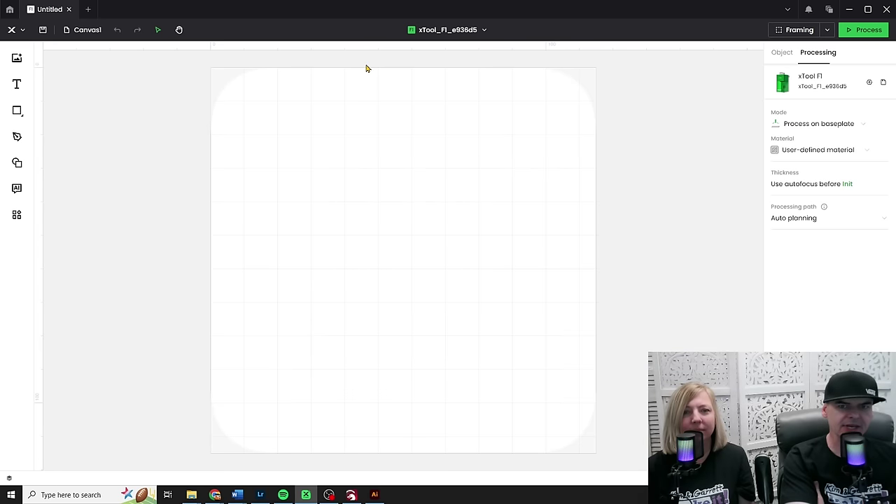
# Step: Add a second blank project switched to the xTool P2, then start a third project
pyautogui.click(89, 13)
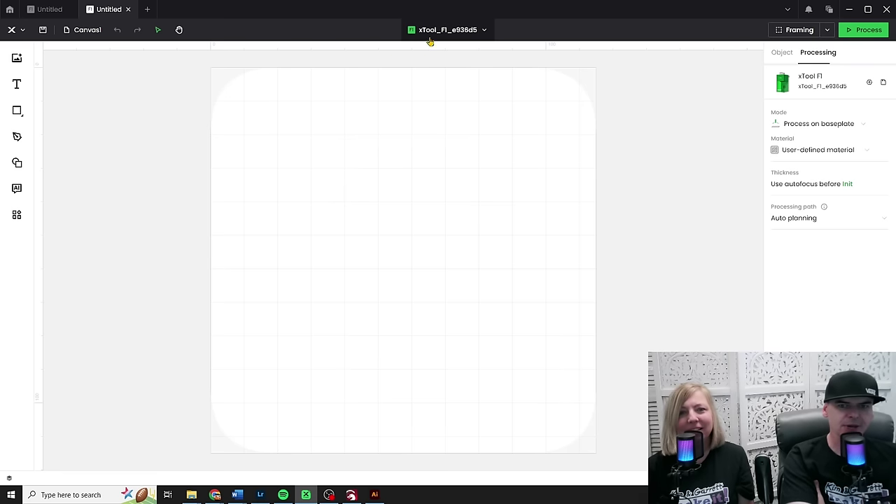
pyautogui.click(445, 30)
pyautogui.click(466, 124)
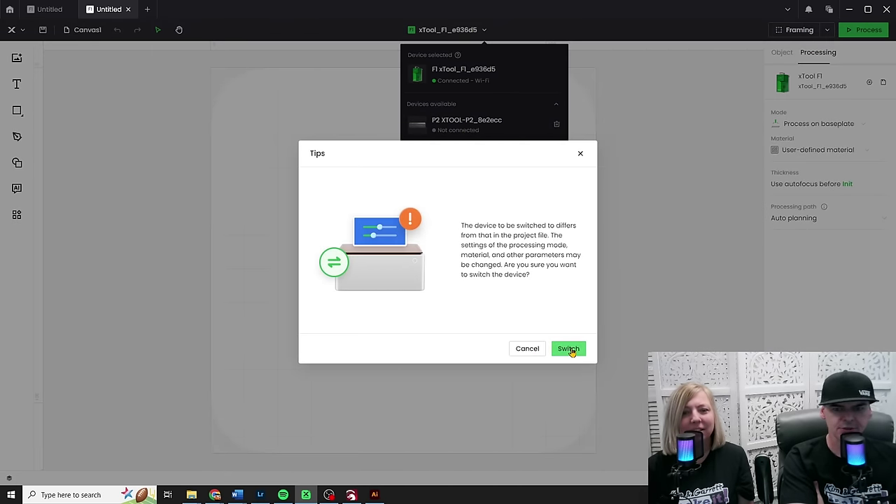
pyautogui.click(569, 349)
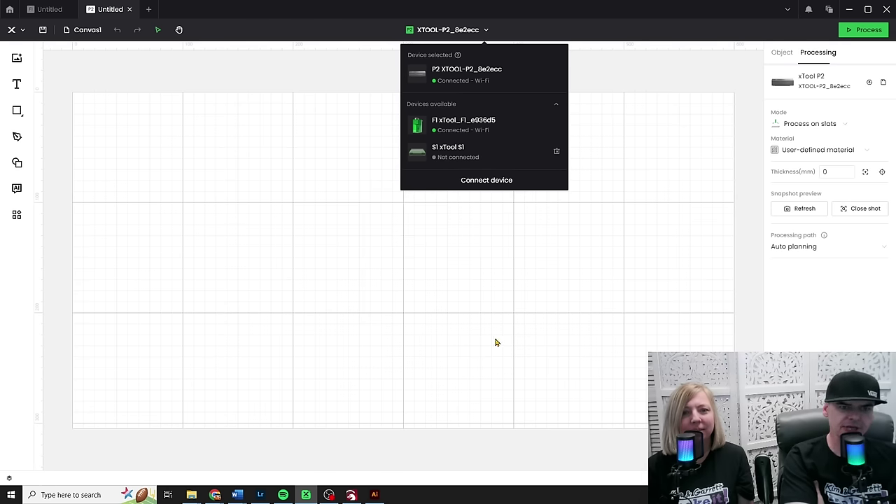
pyautogui.click(495, 335)
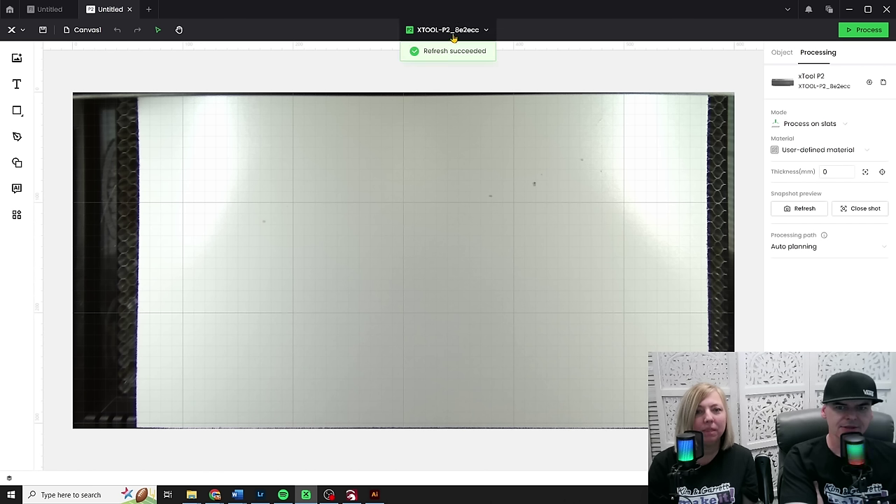
pyautogui.click(53, 14)
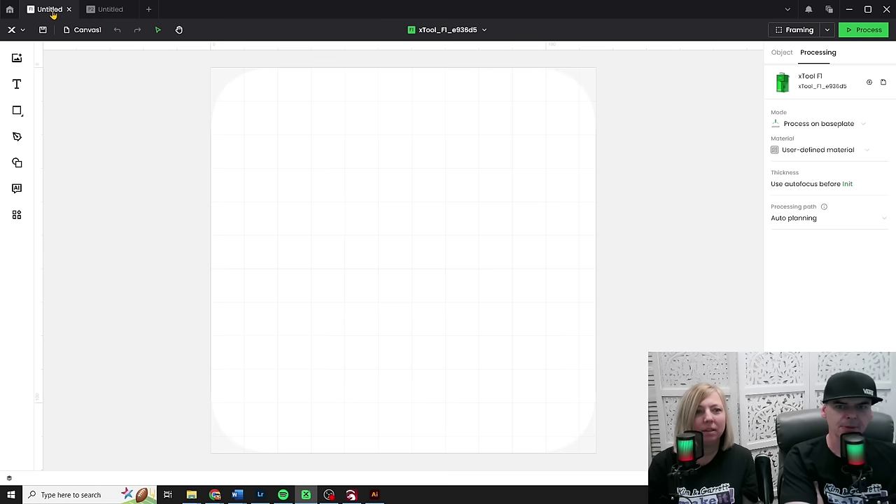
pyautogui.click(149, 9)
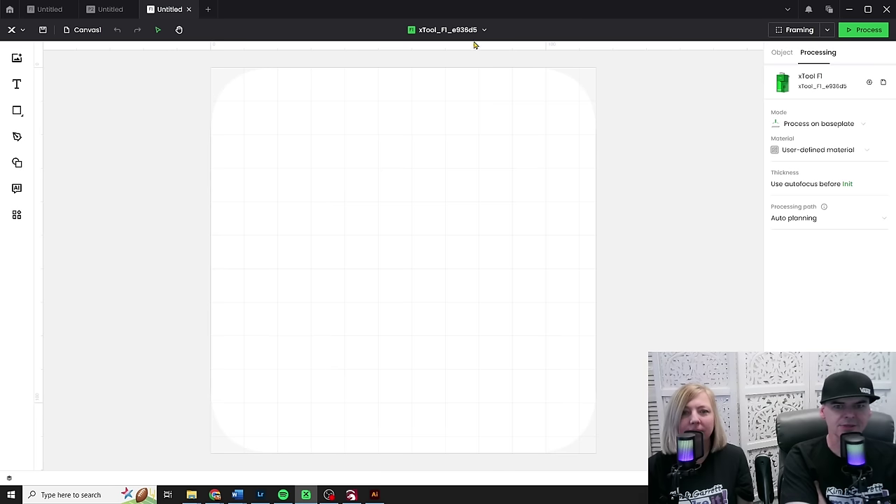
# Step: Switch the third project to the xTool S1 40W, then check the P2 tab and return to F1
pyautogui.click(480, 30)
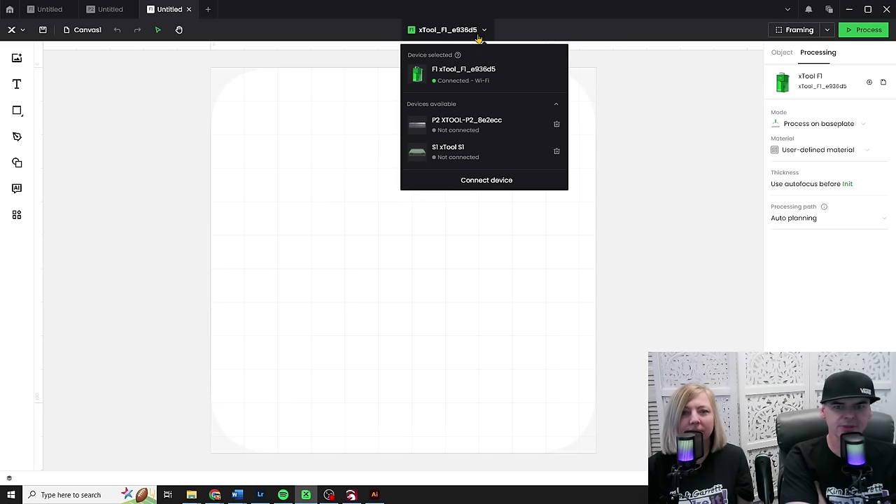
pyautogui.click(432, 153)
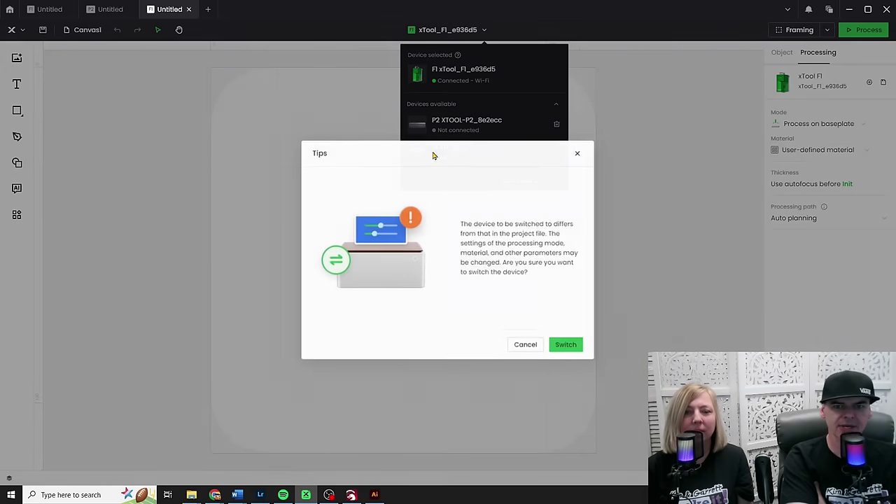
pyautogui.click(569, 349)
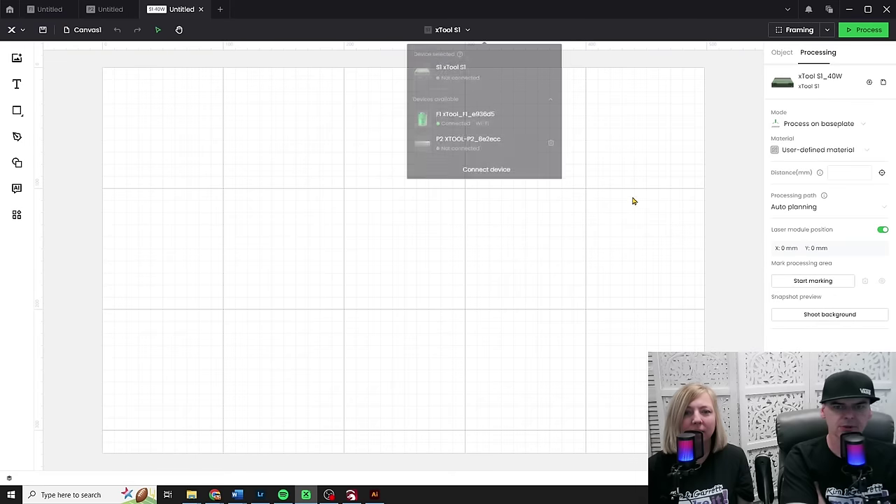
pyautogui.click(117, 14)
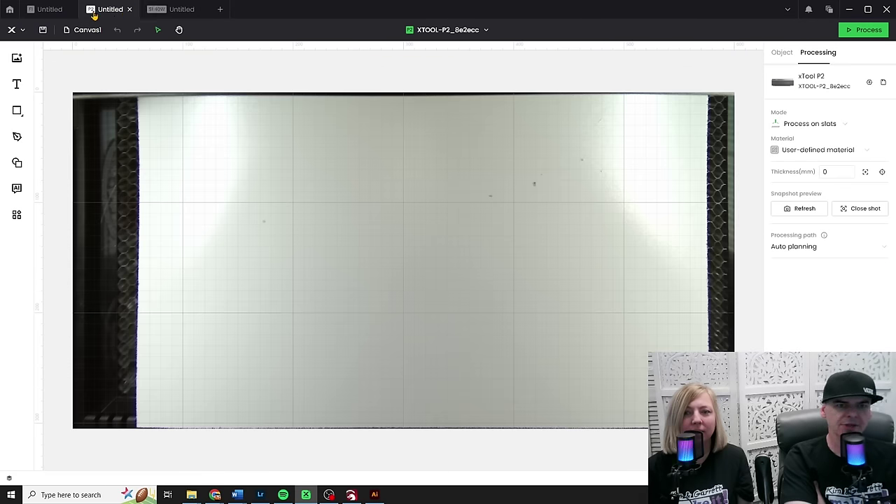
pyautogui.click(53, 9)
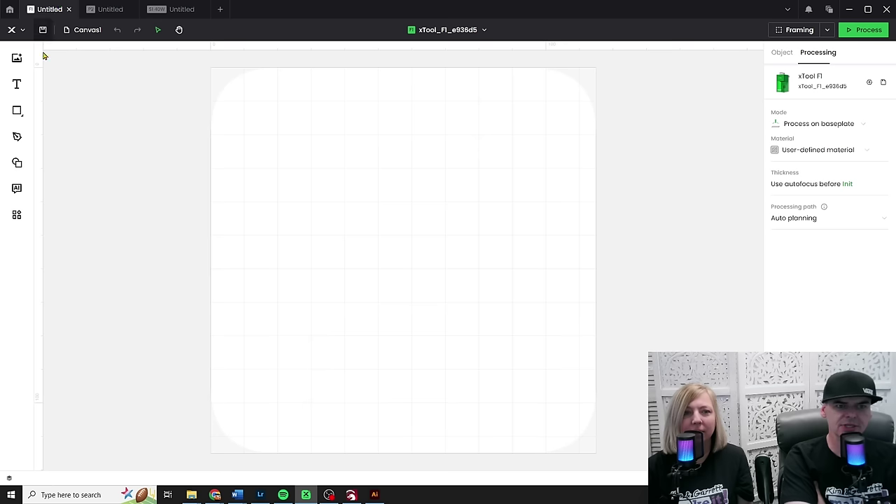
# Step: Add Canvas2 to the F1 project, then open Owl Door Corner from recent projects
pyautogui.click(73, 29)
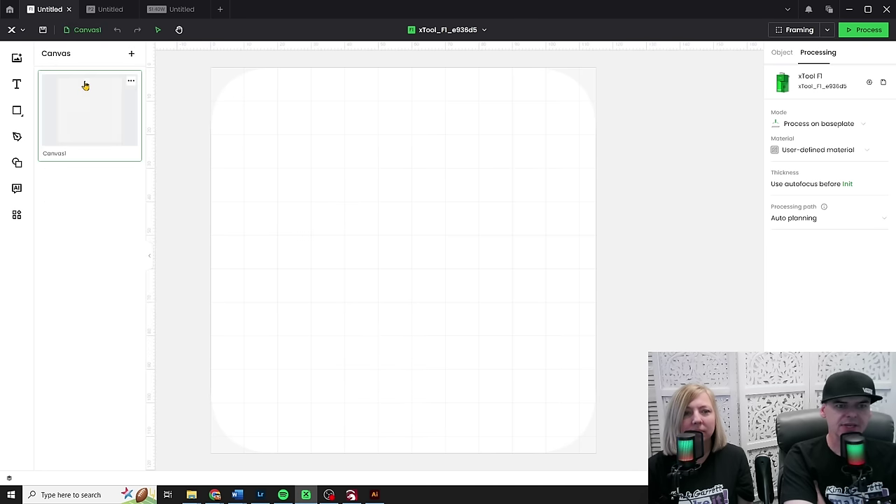
pyautogui.click(132, 55)
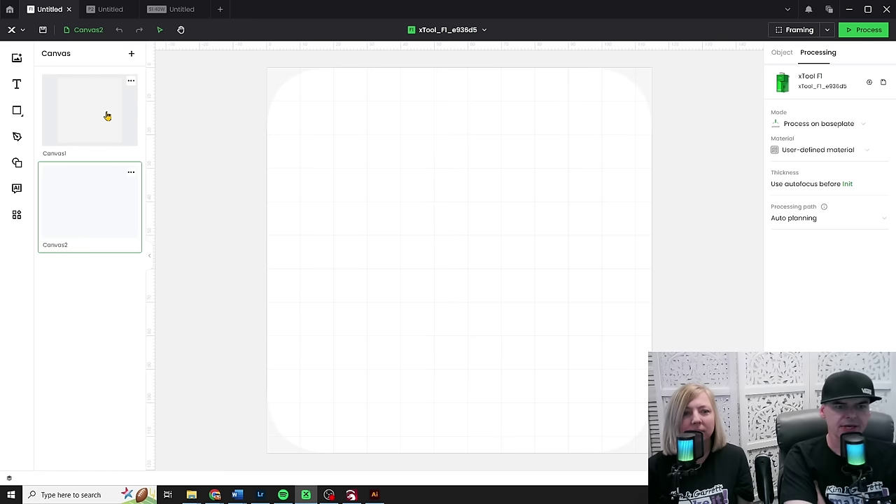
pyautogui.click(9, 9)
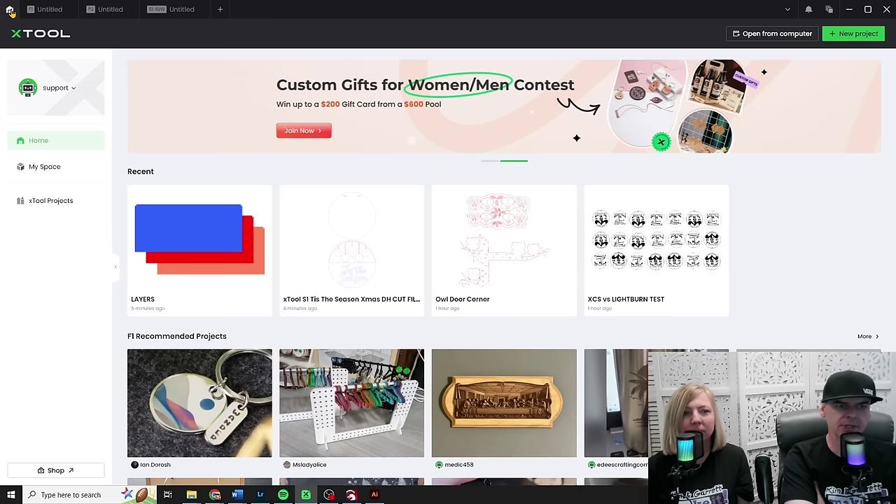
pyautogui.click(499, 268)
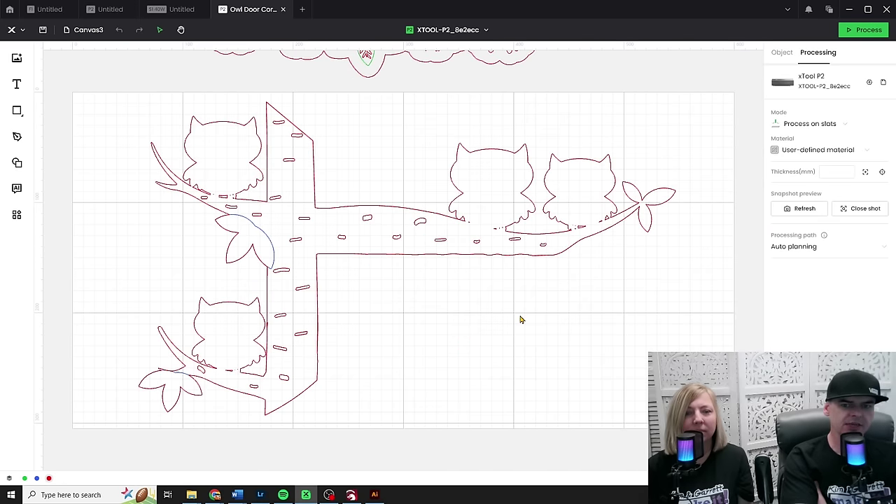
# Step: Select the whole cat-on-branch design and move it left off the material
pyautogui.scroll(5, 492, 250)
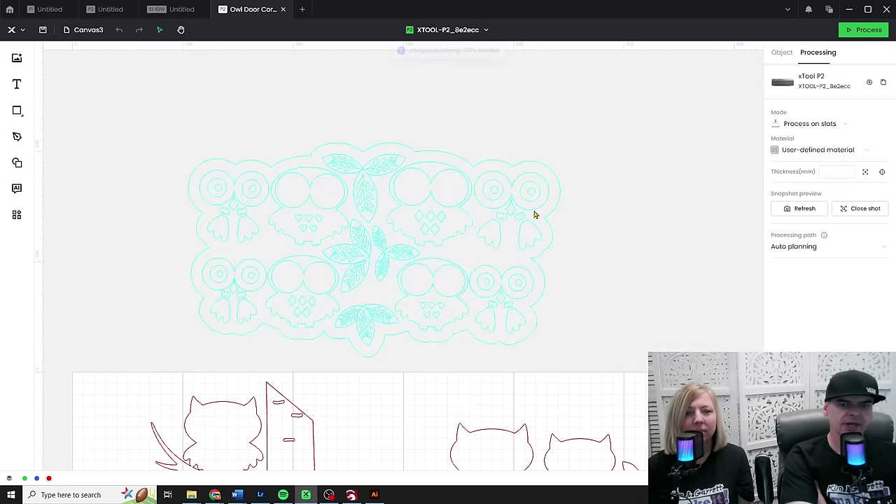
pyautogui.scroll(-5, 566, 284)
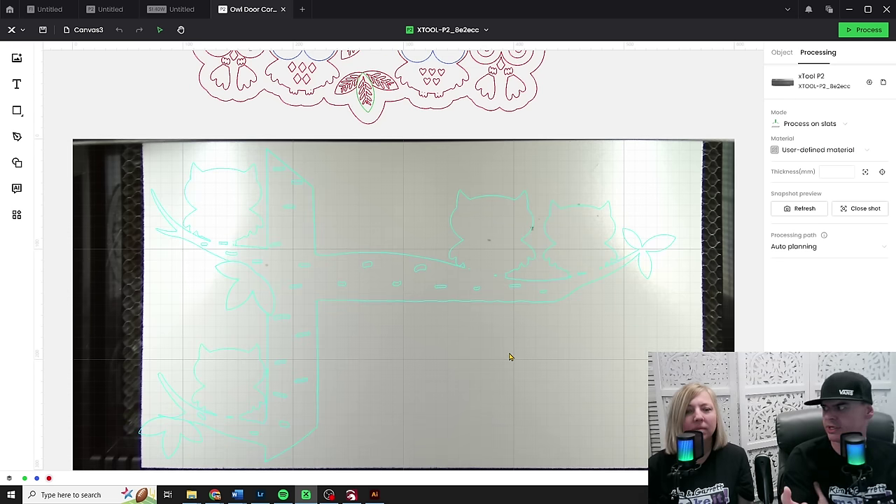
pyautogui.scroll(5, 509, 357)
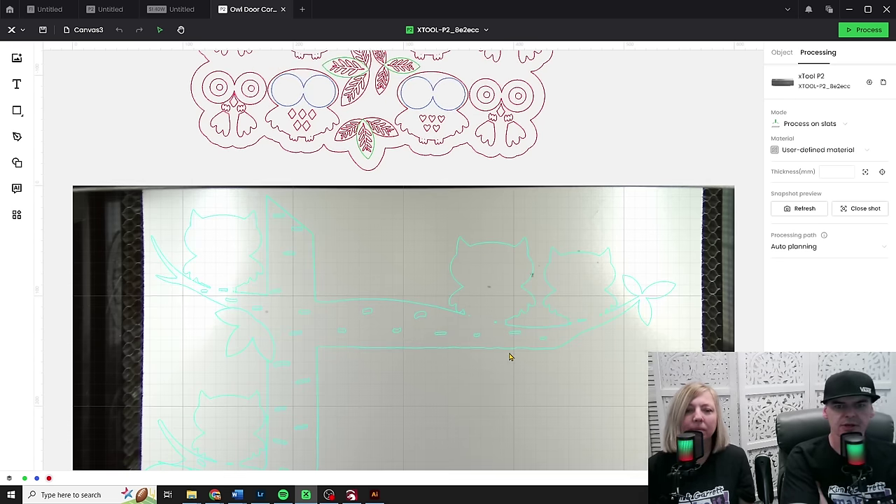
pyautogui.moveTo(571, 304); pyautogui.dragTo(176, 105)
pyautogui.click(599, 239)
pyautogui.click(260, 145)
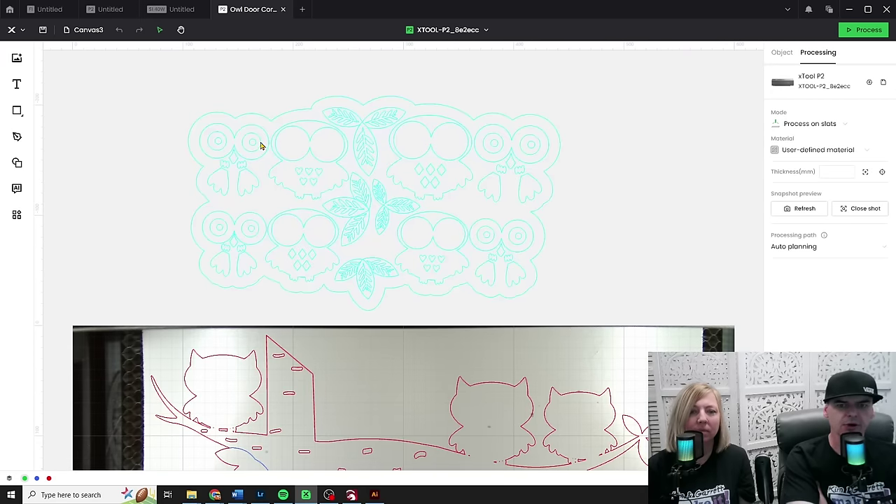
pyautogui.click(576, 254)
pyautogui.scroll(-5, 581, 262)
pyautogui.click(580, 264)
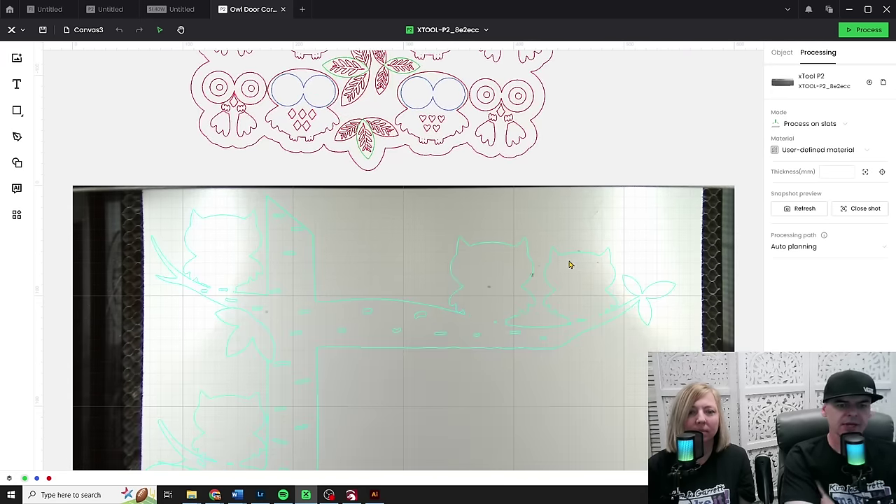
pyautogui.scroll(-5, 516, 292)
pyautogui.scroll(2, 506, 284)
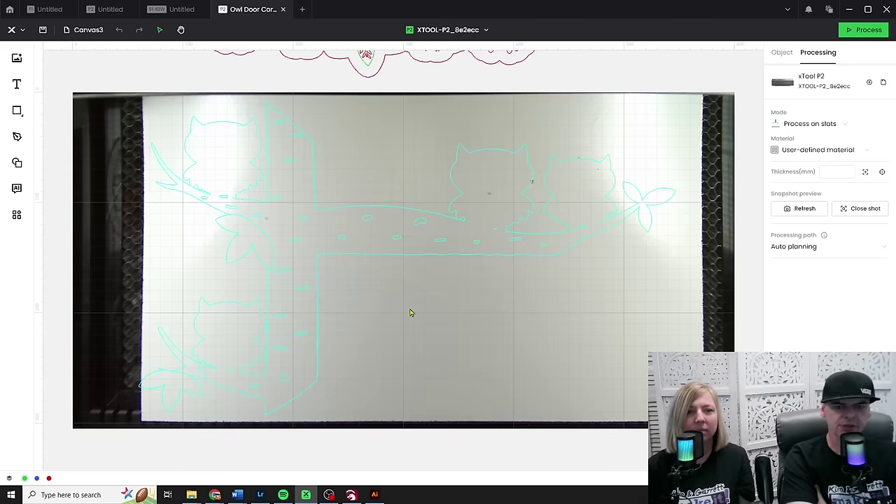
pyautogui.click(468, 311)
pyautogui.scroll(5, 459, 316)
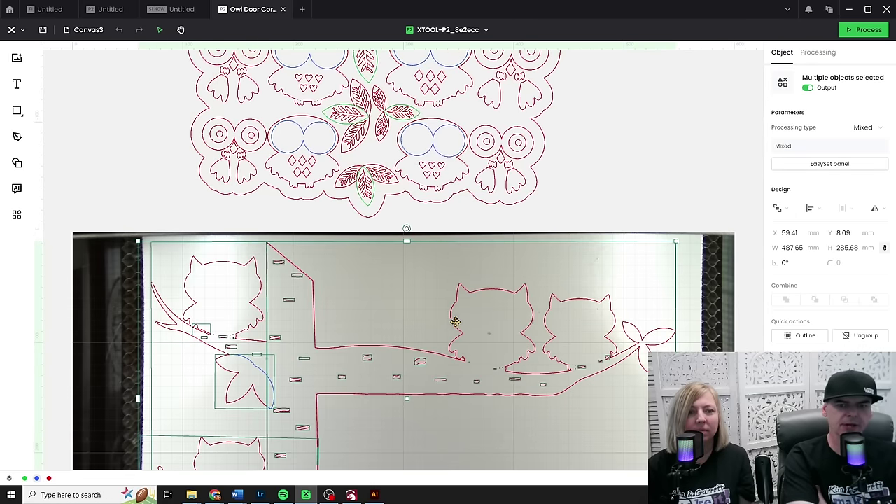
pyautogui.moveTo(600, 368); pyautogui.dragTo(49, 360)
# Step: Place the owl design on the material at X 127.79 mm, Y 15.89 mm, pushing the flower aside
pyautogui.moveTo(403, 147); pyautogui.dragTo(440, 353)
pyautogui.scroll(-3, 446, 258)
pyautogui.scroll(-2, 446, 258)
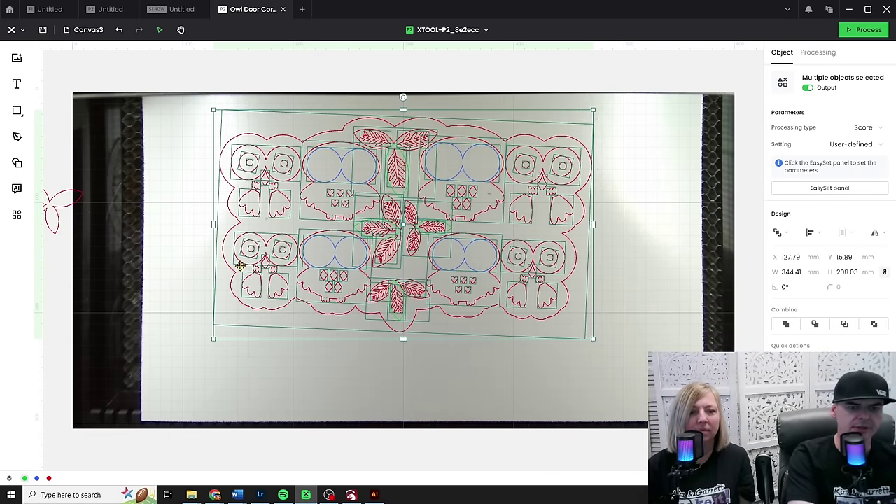
pyautogui.press('super')
pyautogui.press('super')
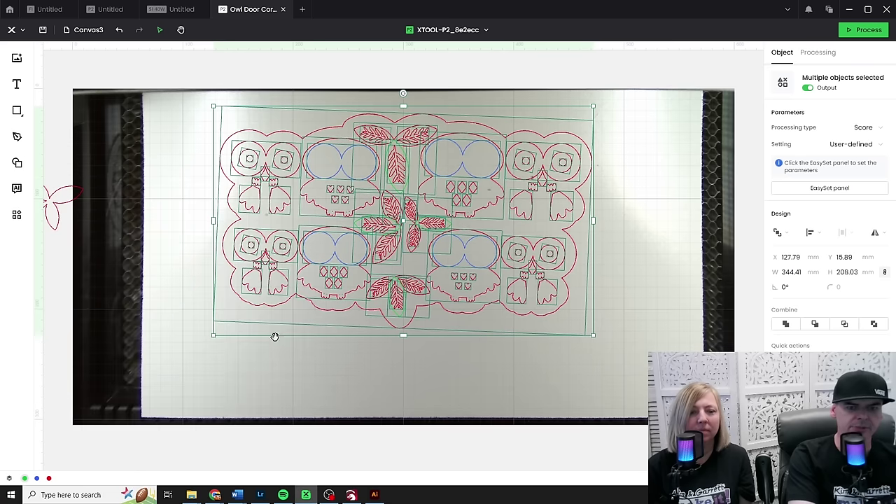
pyautogui.hscroll(-1, 370, 329)
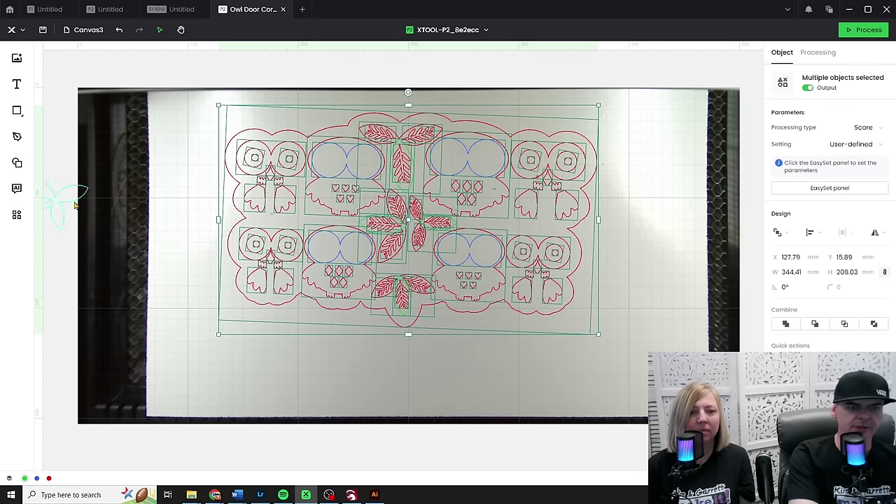
pyautogui.moveTo(69, 201); pyautogui.dragTo(49, 195)
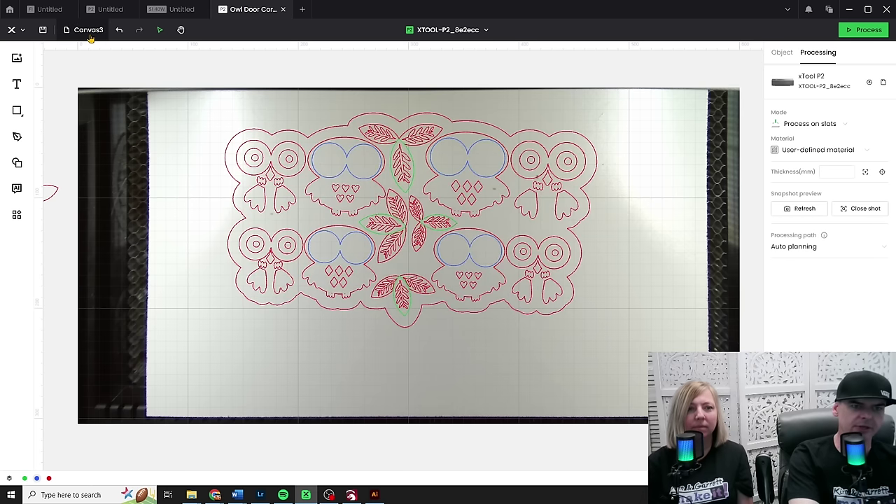
# Step: Inspect Canvas1, then Canvas2's owl door design and its material settings
pyautogui.click(88, 30)
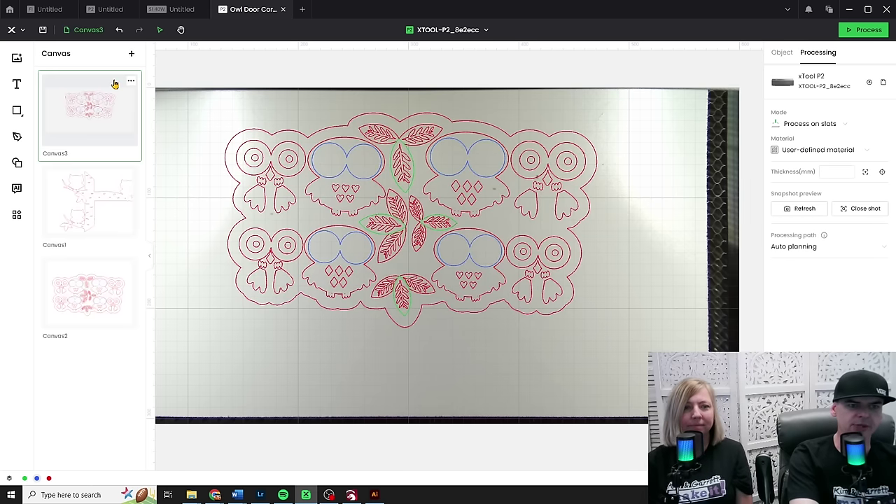
pyautogui.click(99, 210)
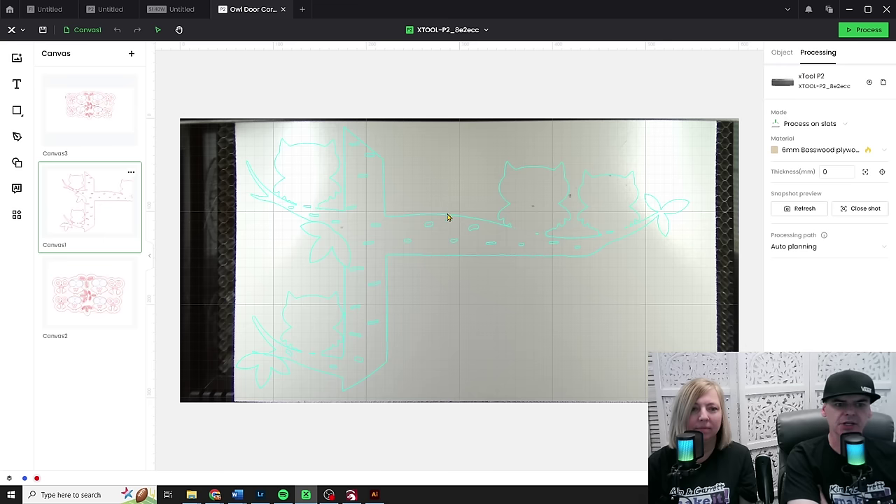
pyautogui.click(99, 299)
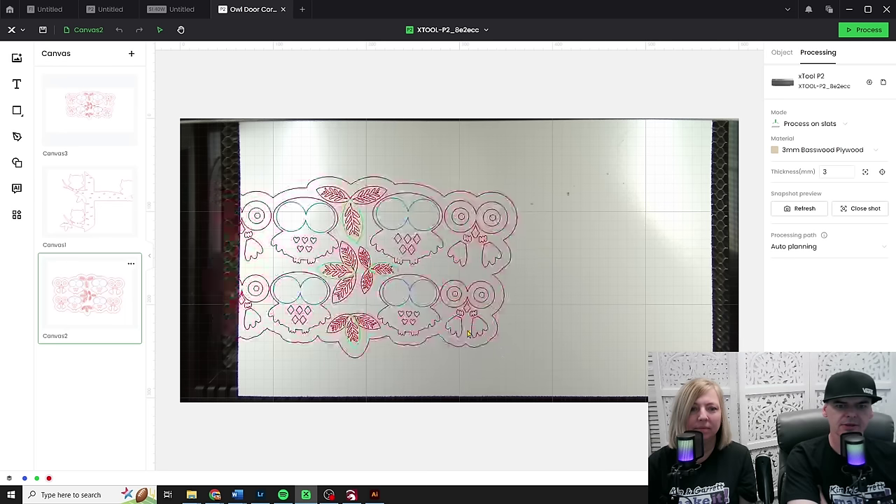
pyautogui.click(286, 227)
pyautogui.click(630, 146)
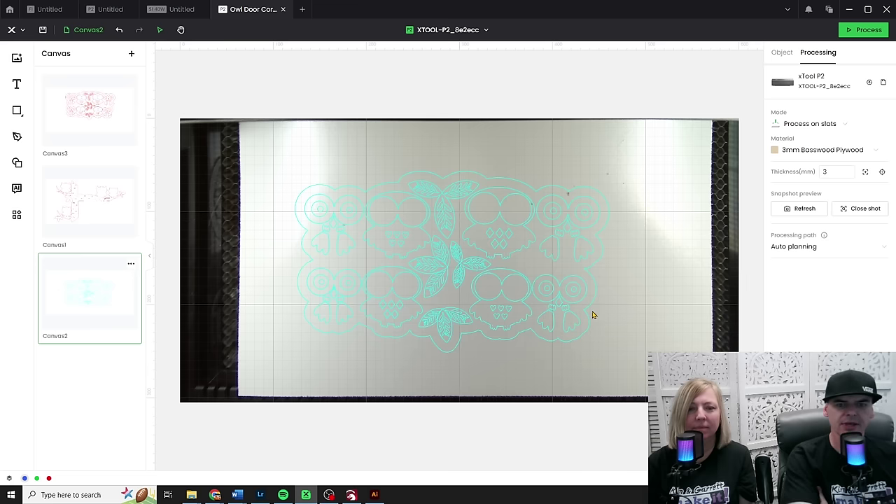
pyautogui.click(500, 310)
pyautogui.click(626, 307)
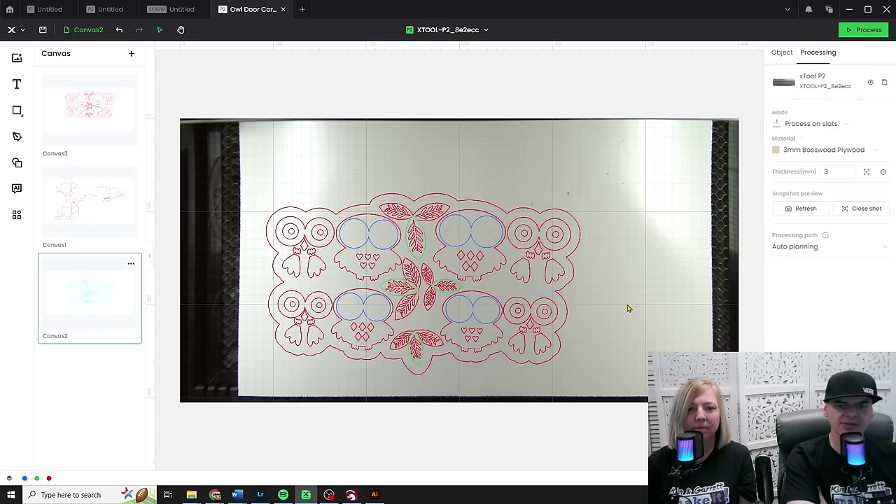
# Step: Compare Canvas1 and Canvas2 once more, then return to the Home page
pyautogui.click(77, 232)
pyautogui.click(90, 294)
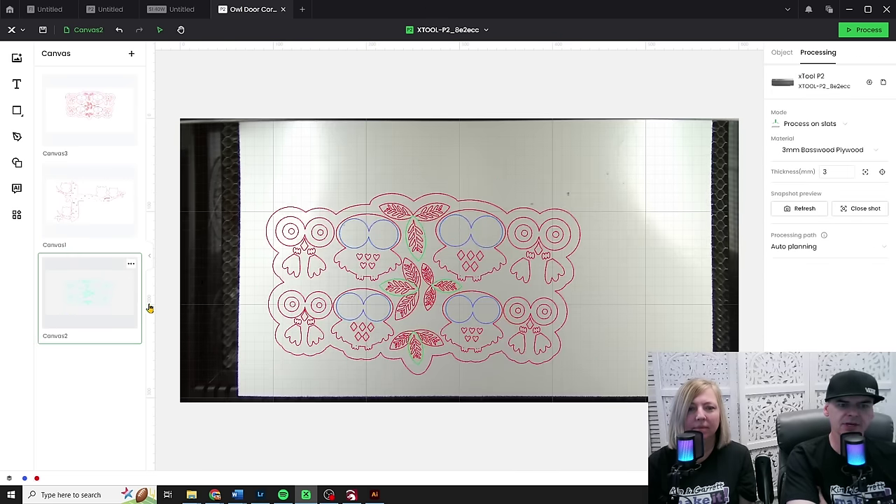
pyautogui.click(59, 213)
pyautogui.click(97, 278)
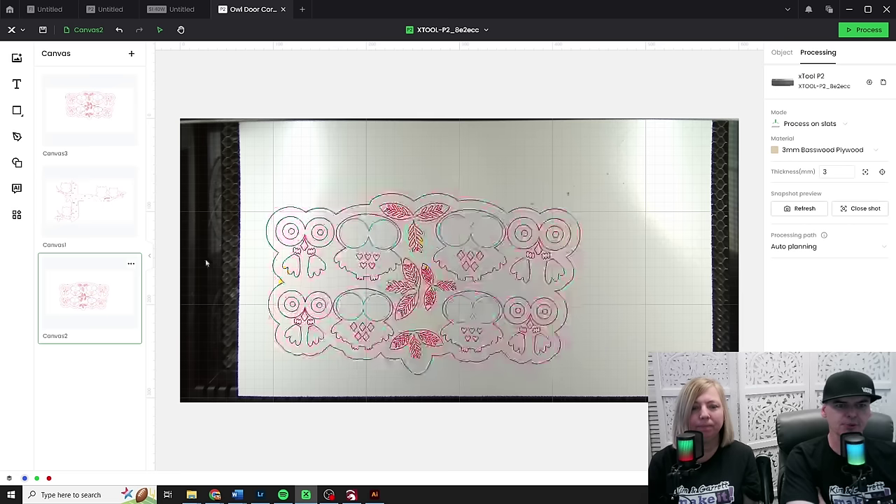
pyautogui.click(84, 192)
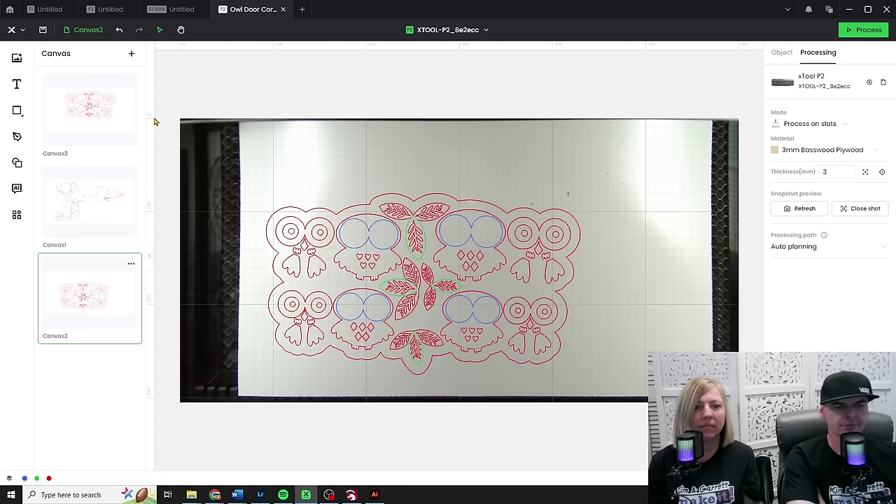
pyautogui.click(10, 9)
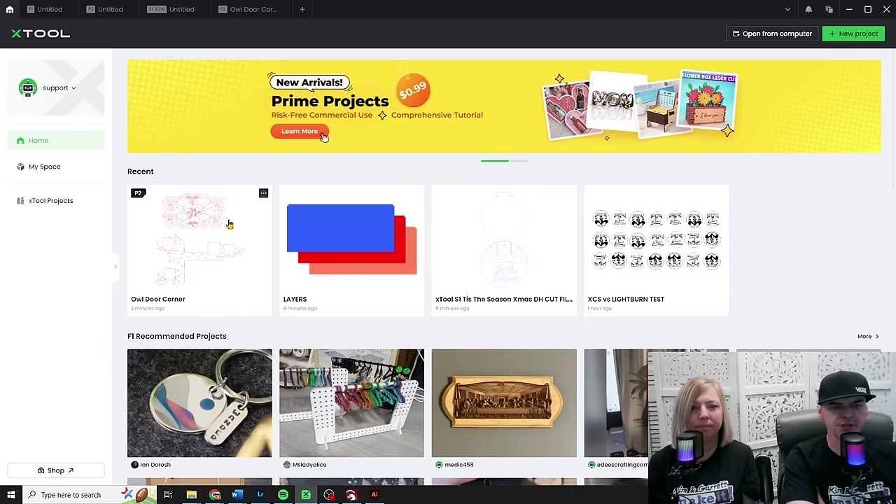
# Step: Open the LAYERS project and view the blue rectangle's right-click actions
pyautogui.click(337, 269)
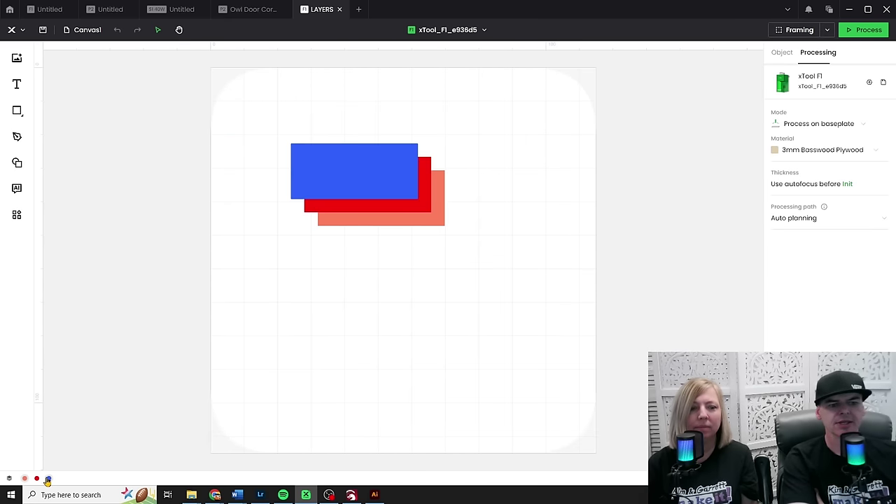
pyautogui.click(340, 168)
pyautogui.rightClick(342, 168)
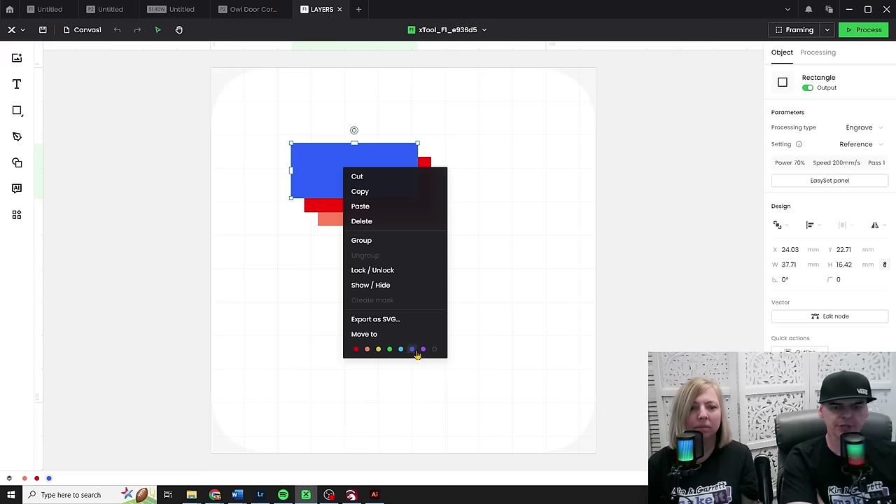
pyautogui.click(319, 350)
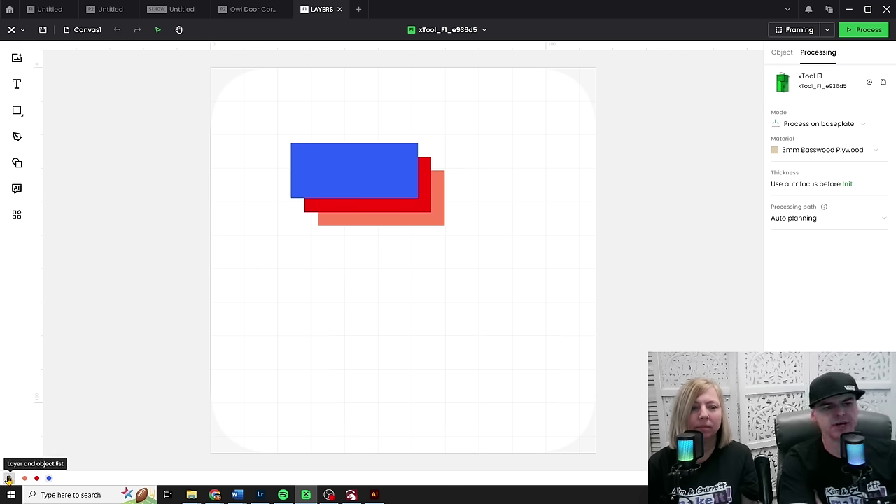
# Step: Reorder the Layer and object list rows so orange stacks above red, with blue at the bottom
pyautogui.click(9, 479)
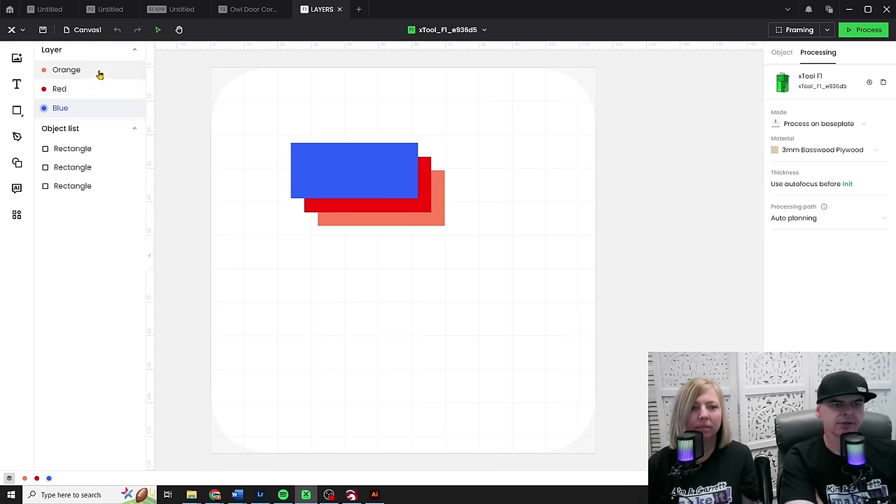
pyautogui.moveTo(91, 79)
pyautogui.mouseDown()
pyautogui.moveTo(93, 105)
pyautogui.moveTo(96, 86)
pyautogui.mouseUp()
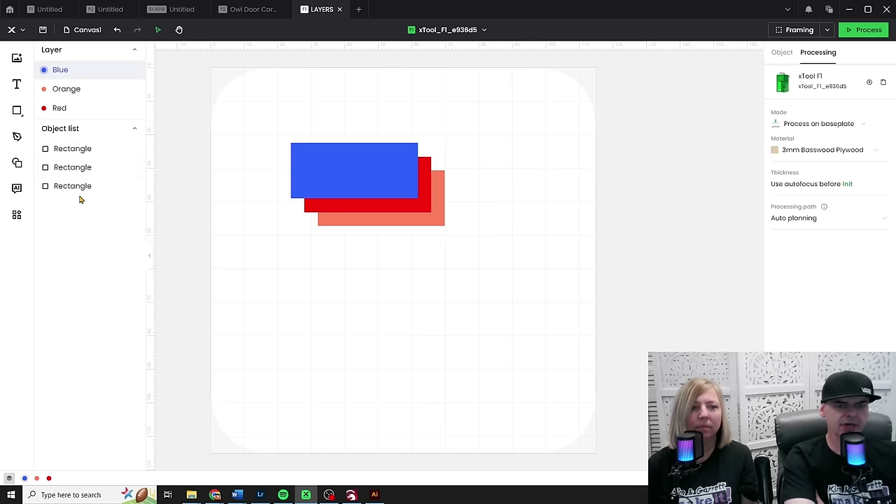
pyautogui.click(74, 149)
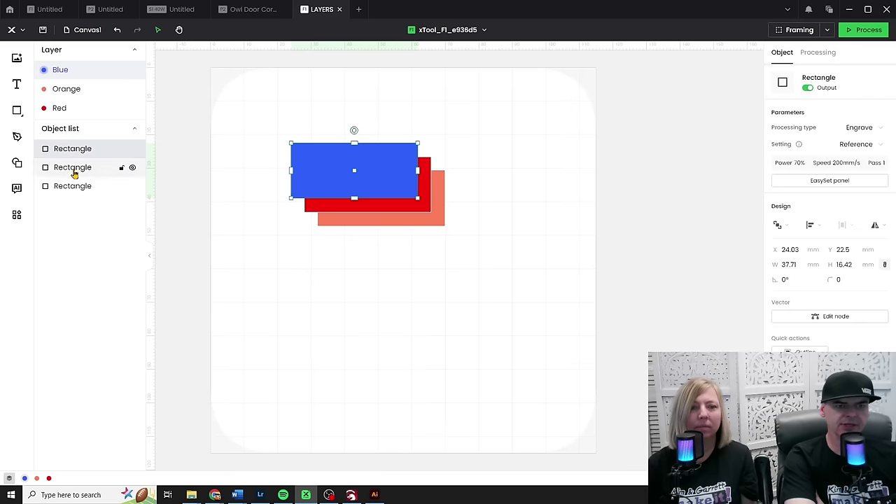
pyautogui.click(74, 170)
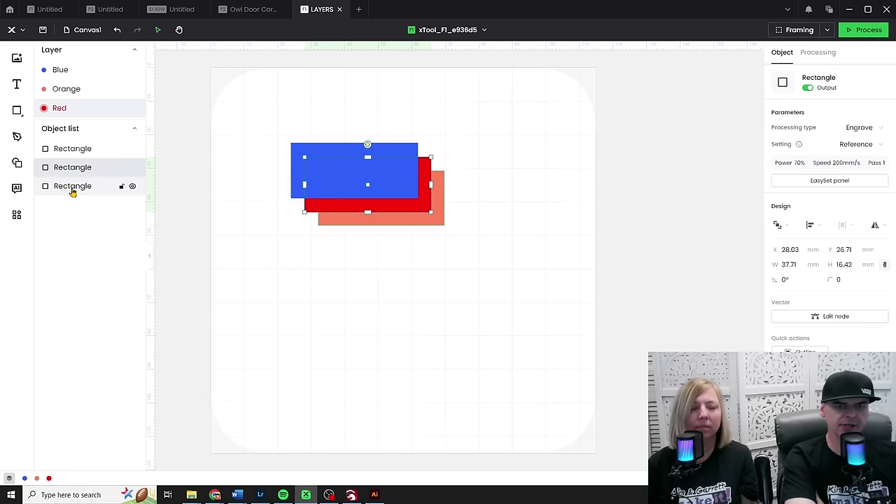
pyautogui.click(72, 186)
pyautogui.click(260, 236)
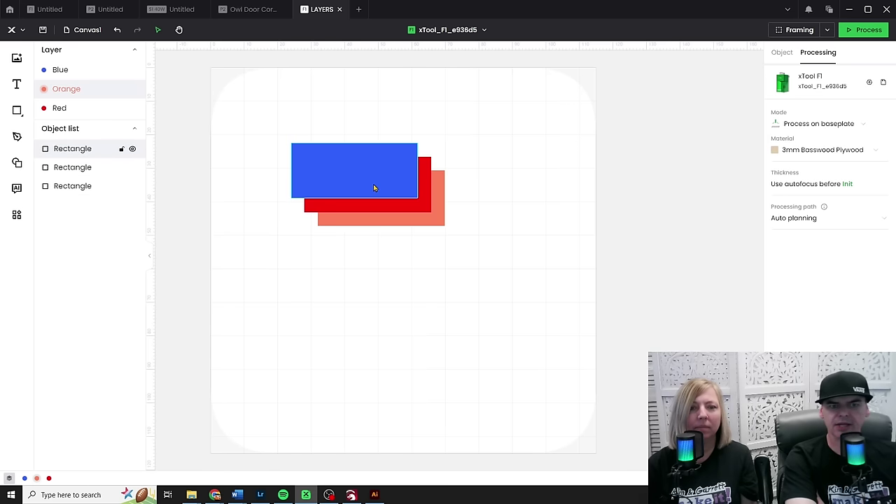
pyautogui.moveTo(84, 167); pyautogui.dragTo(84, 146)
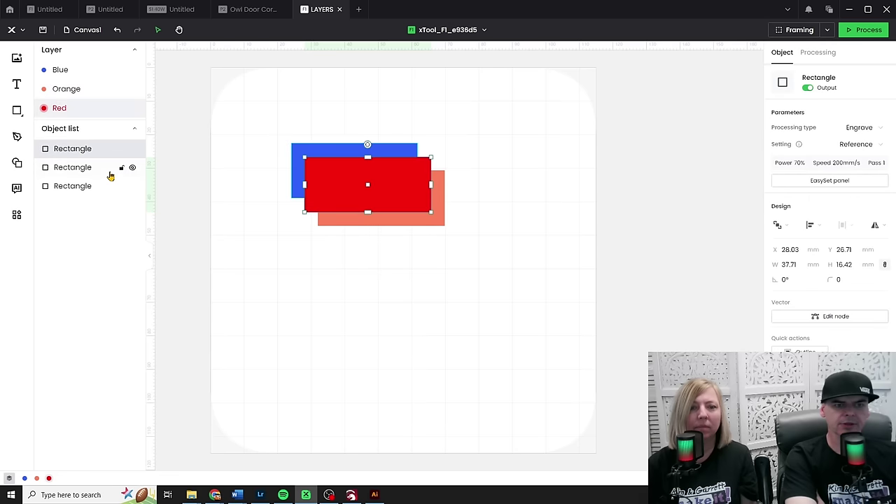
pyautogui.click(76, 188)
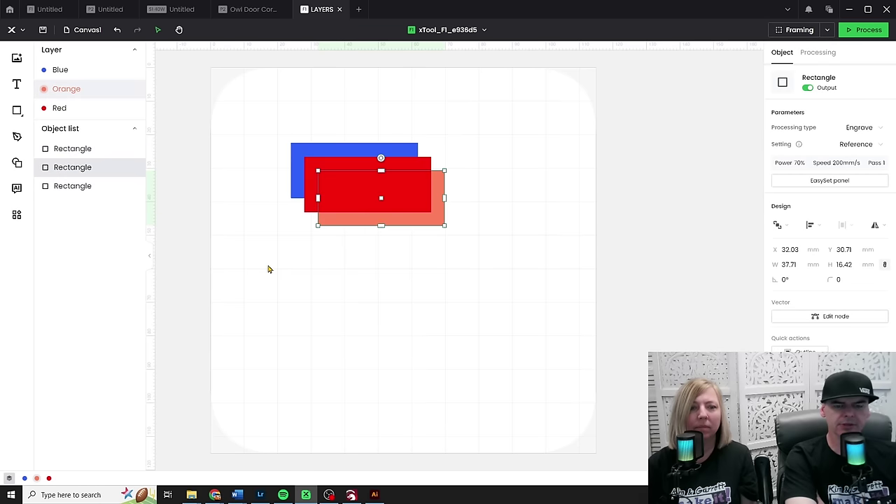
pyautogui.click(492, 301)
pyautogui.moveTo(74, 152); pyautogui.dragTo(77, 185)
pyautogui.click(511, 259)
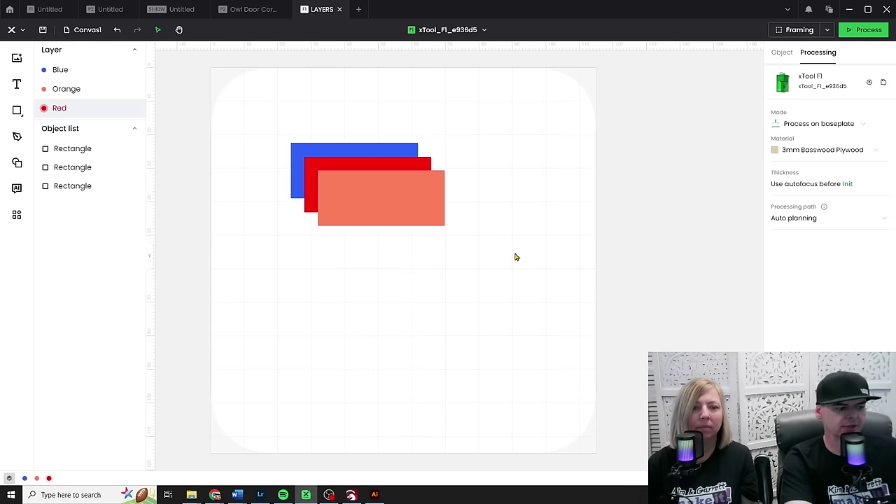
# Step: Select the orange and red rectangles and apply Combine > Subtract
pyautogui.click(430, 203)
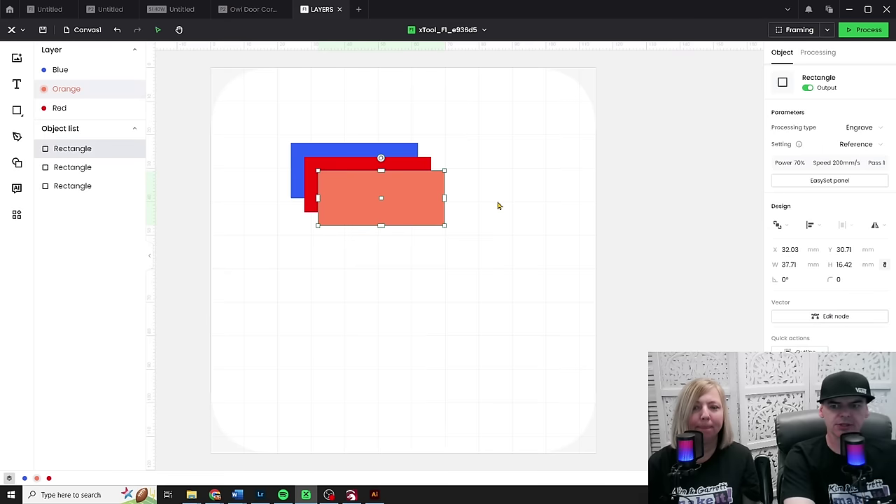
pyautogui.keyDown('shift'); pyautogui.click(84, 167); pyautogui.keyUp('shift')
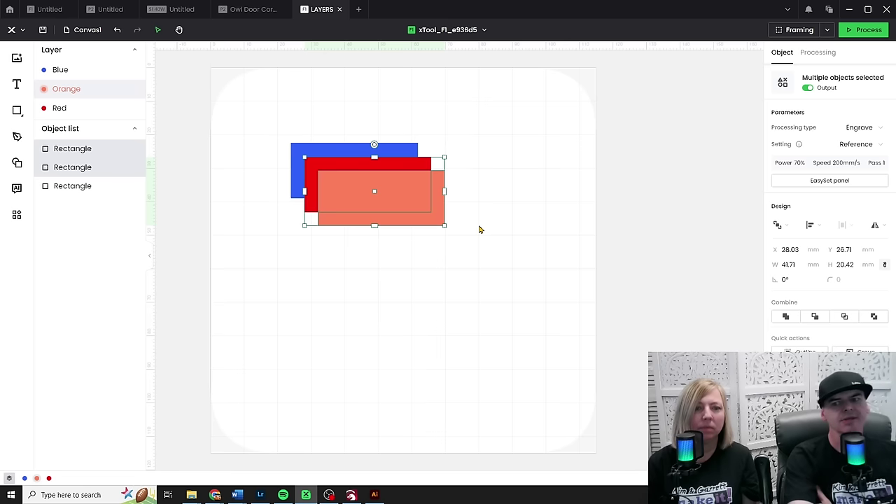
pyautogui.click(478, 228)
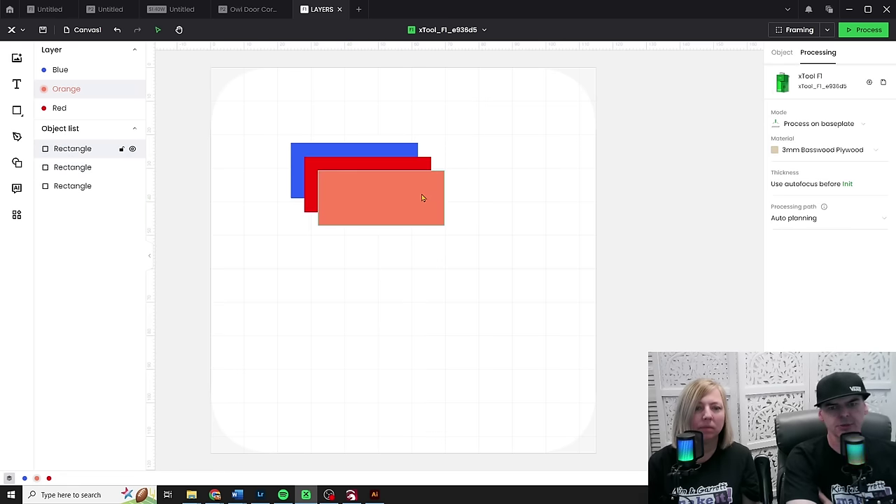
pyautogui.click(421, 198)
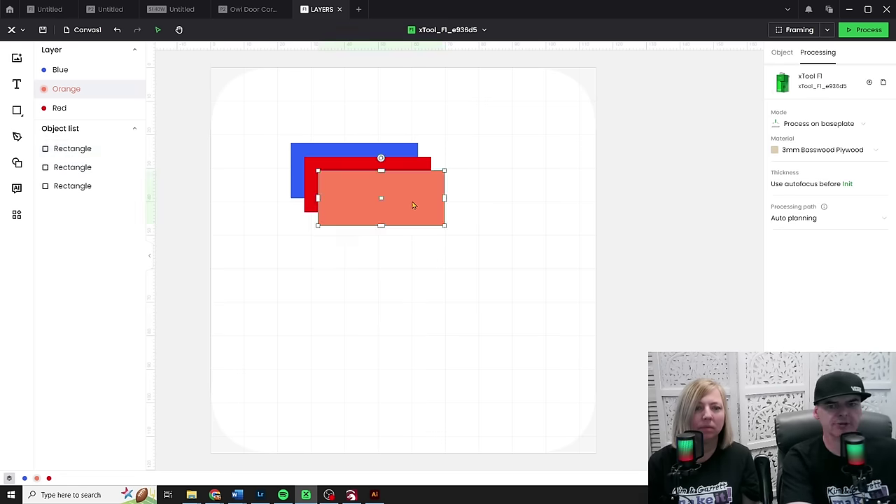
pyautogui.keyDown('shift'); pyautogui.click(424, 165); pyautogui.keyUp('shift')
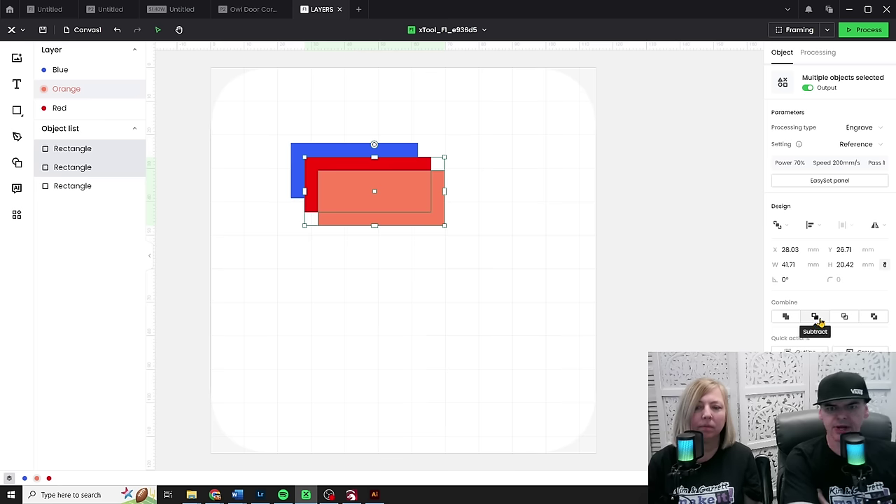
pyautogui.click(816, 318)
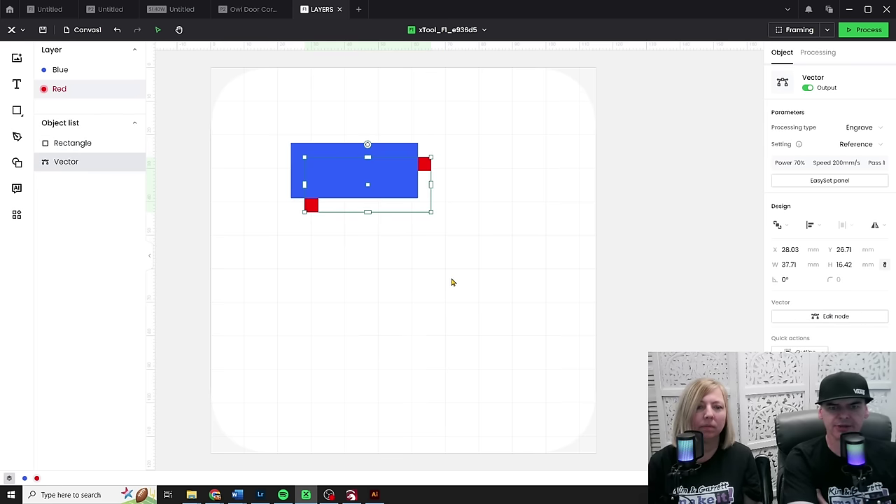
# Step: Move the blue rectangle, then undo with Ctrl+Z back to three separate rectangles
pyautogui.click(438, 184)
pyautogui.moveTo(411, 168); pyautogui.dragTo(460, 322)
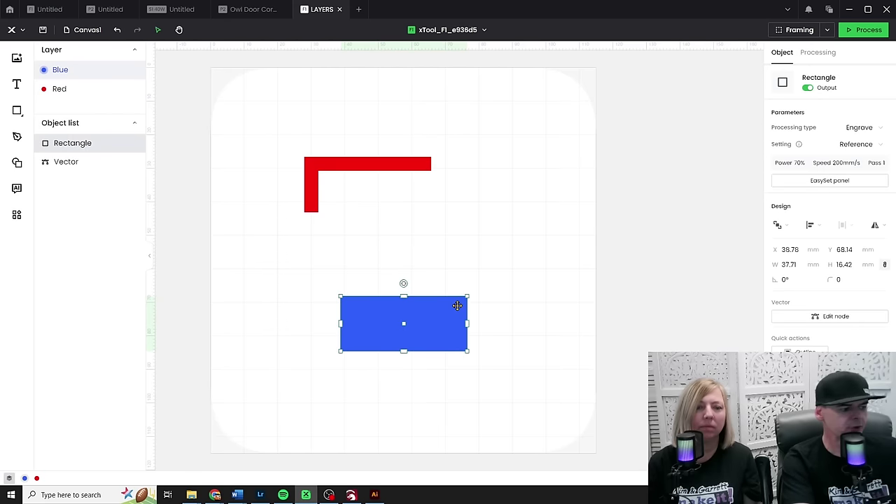
pyautogui.hotkey('ctrl', 'z')
pyautogui.hotkey('ctrl', 'z')
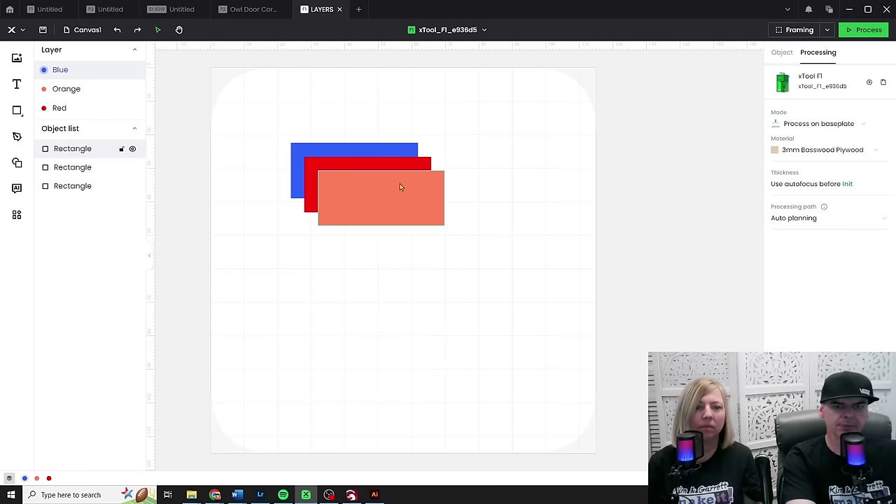
# Step: Move the red and orange rectangles down and send the orange one behind the red
pyautogui.moveTo(400, 186); pyautogui.dragTo(406, 287)
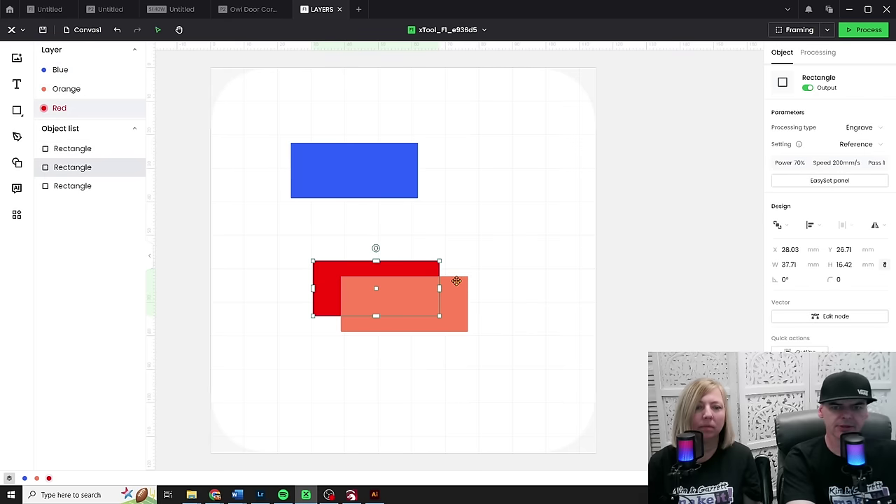
pyautogui.click(459, 319)
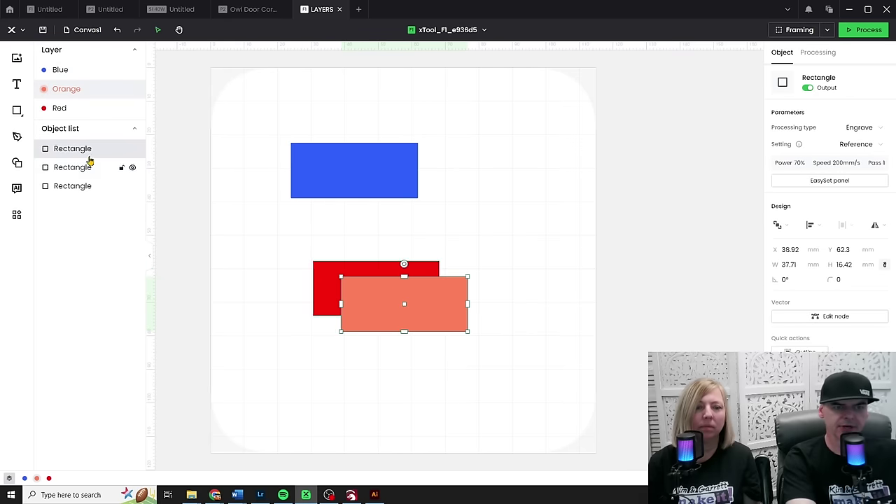
pyautogui.moveTo(84, 150); pyautogui.dragTo(87, 185)
pyautogui.click(495, 238)
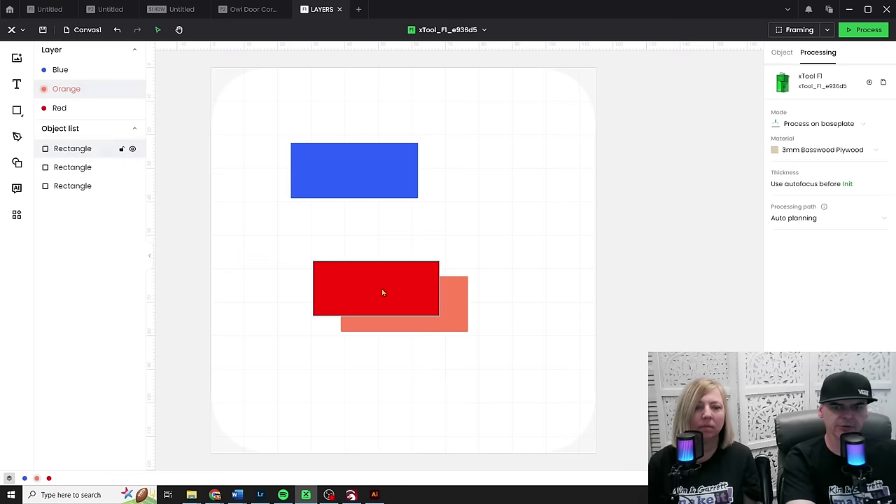
# Step: Try subtracting the red rectangle from the orange one, then undo back to the original stacking
pyautogui.click(382, 292)
pyautogui.keyDown('shift'); pyautogui.click(462, 302); pyautogui.keyUp('shift')
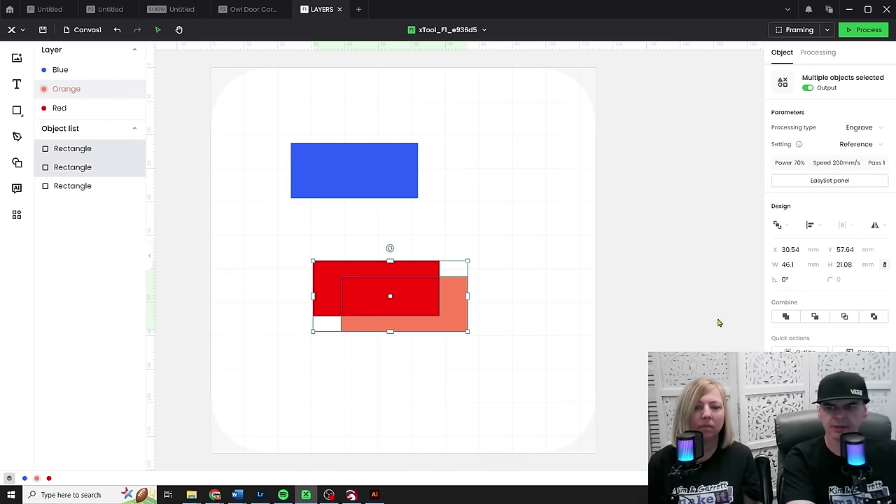
pyautogui.click(812, 319)
pyautogui.click(571, 323)
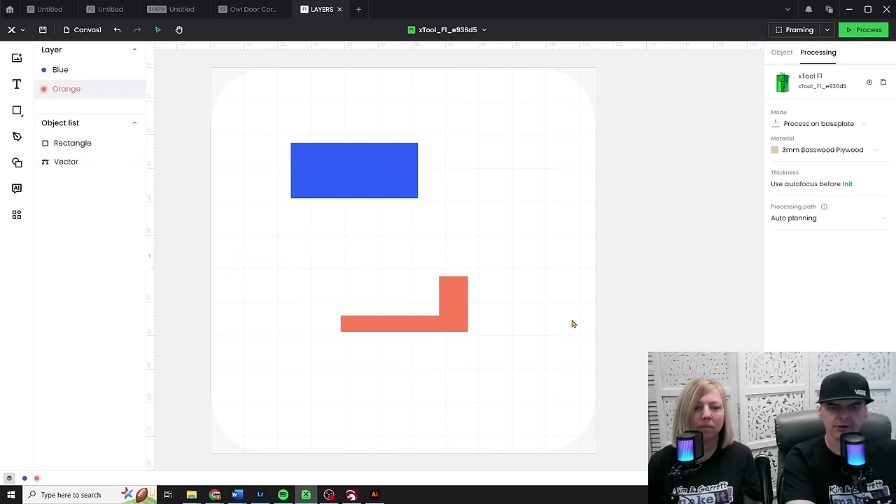
pyautogui.hotkey('ctrl', 'z')
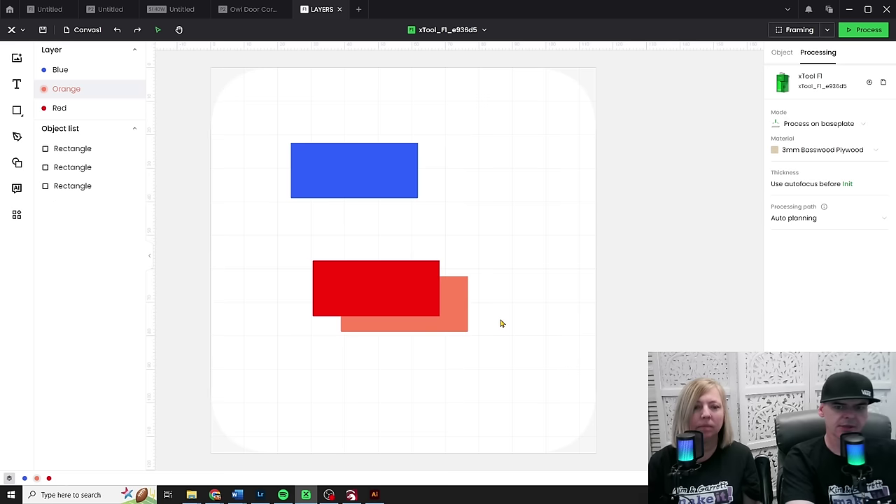
pyautogui.hotkey('ctrl', 'z')
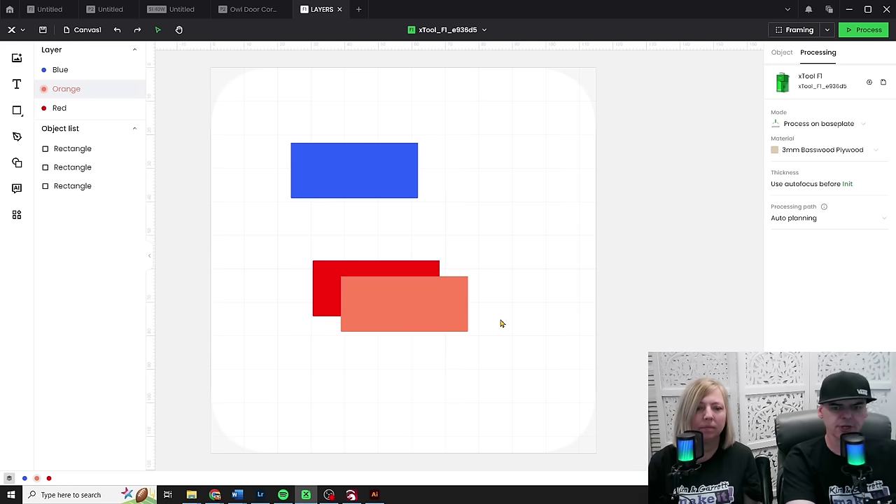
# Step: Try subtracting the orange rectangle from the red one, then undo it
pyautogui.click(419, 305)
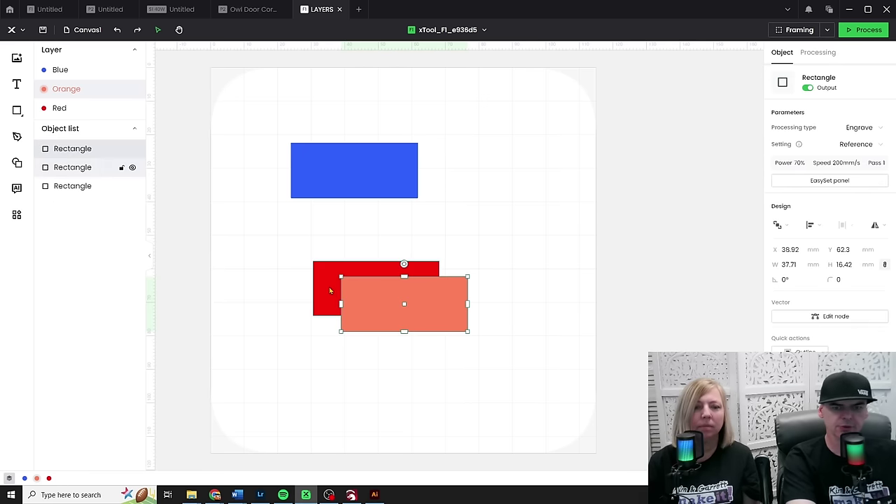
pyautogui.keyDown('shift'); pyautogui.click(329, 287); pyautogui.keyUp('shift')
pyautogui.click(814, 316)
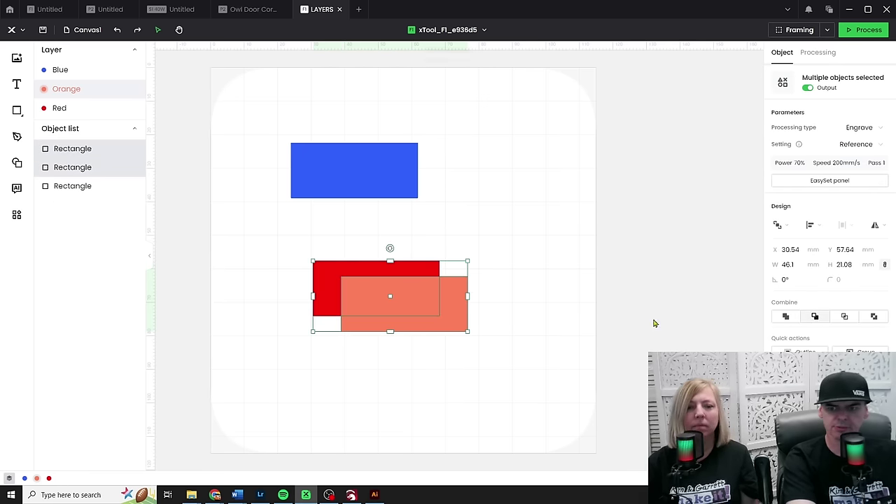
pyautogui.click(553, 320)
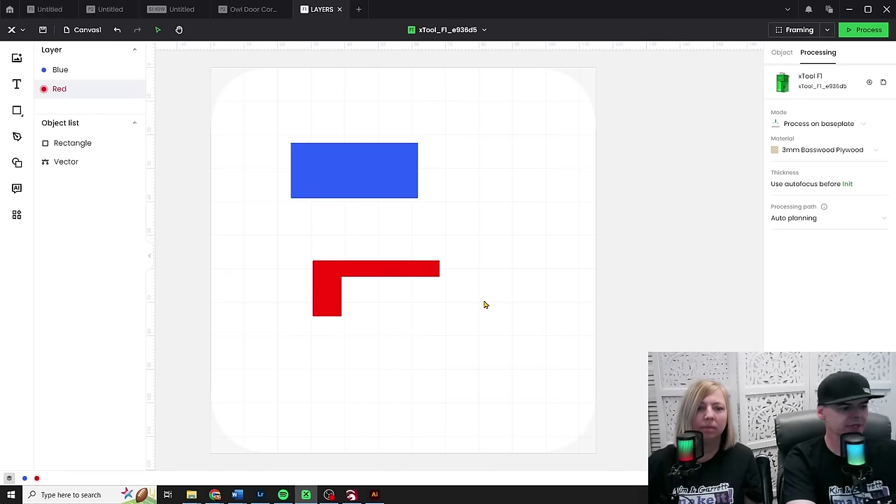
pyautogui.hotkey('ctrl', 'z')
# Step: Select both rectangles and Union them into a single red shape
pyautogui.moveTo(509, 340); pyautogui.dragTo(310, 239)
pyautogui.click(785, 315)
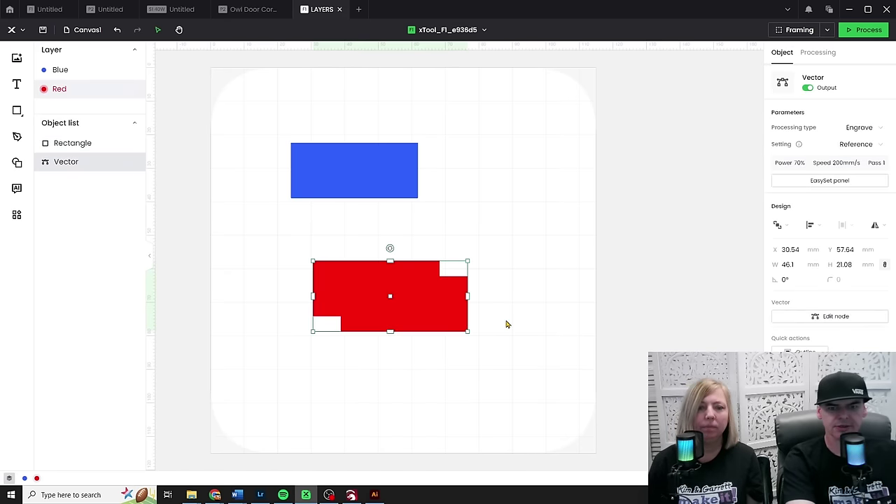
pyautogui.click(506, 322)
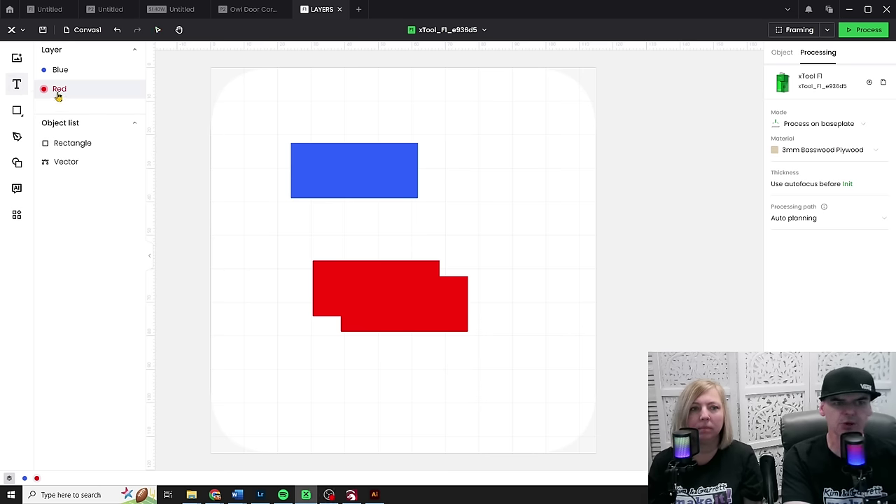
# Step: Add a HELLO text object to the canvas, cancelling an accidental image import
pyautogui.click(17, 85)
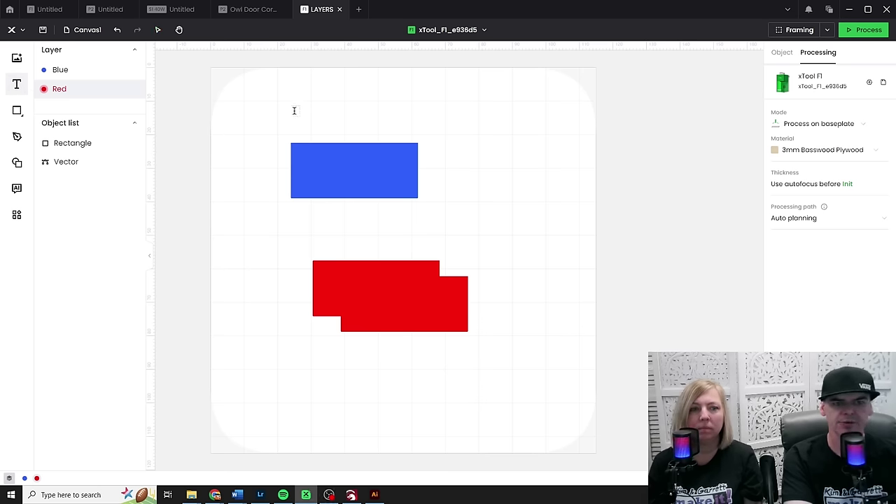
pyautogui.click(329, 115)
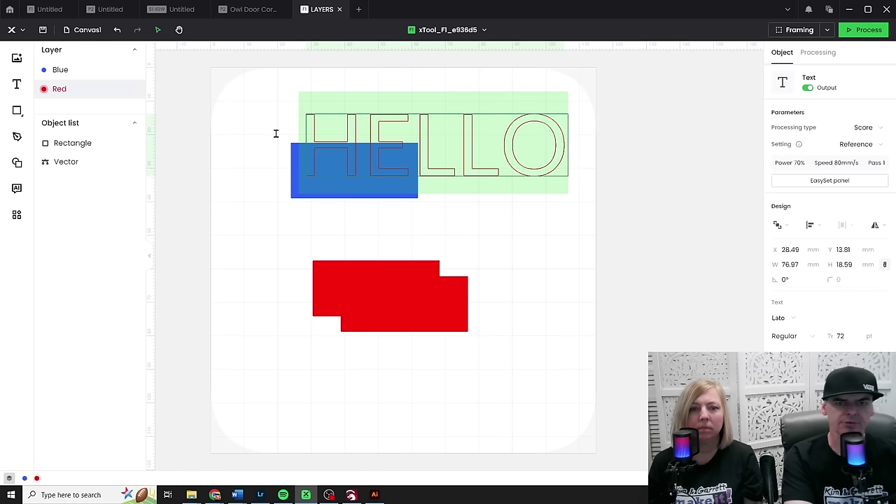
pyautogui.click(17, 57)
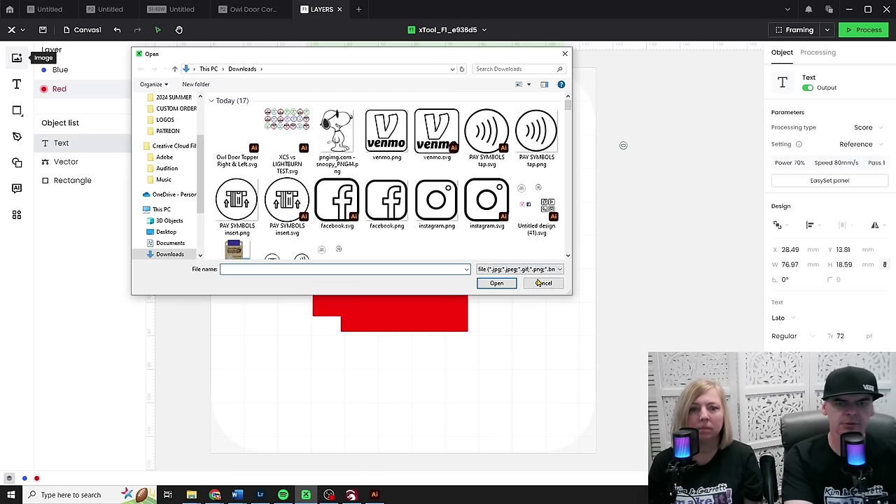
pyautogui.click(543, 282)
# Step: Move the red shape near the bottom and place HELLO between the blue and red shapes
pyautogui.moveTo(481, 173); pyautogui.dragTo(448, 254)
pyautogui.moveTo(427, 302); pyautogui.dragTo(421, 394)
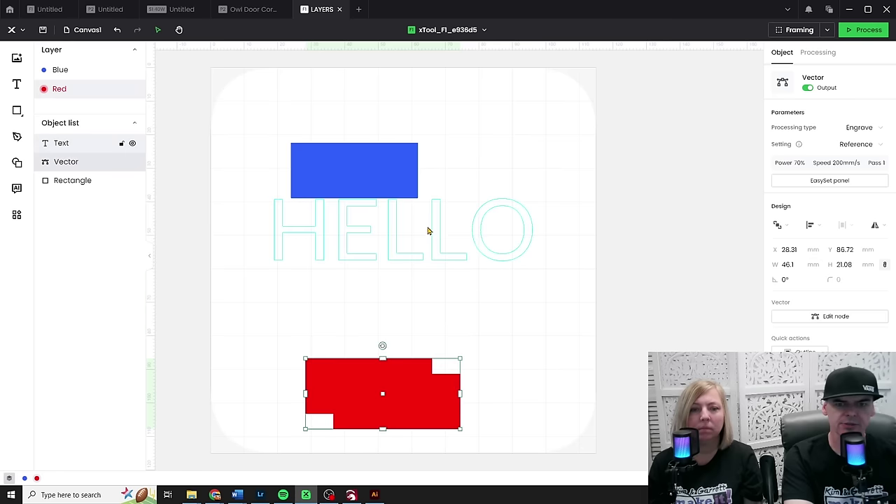
pyautogui.moveTo(426, 230); pyautogui.dragTo(421, 268)
pyautogui.click(482, 224)
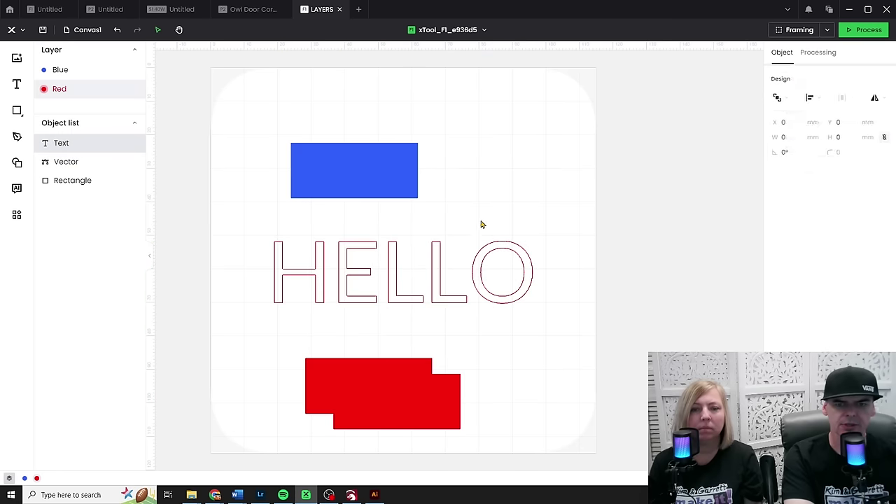
# Step: Try rotating HELLO (undone), then bend it into an arch with the curve handle
pyautogui.click(395, 268)
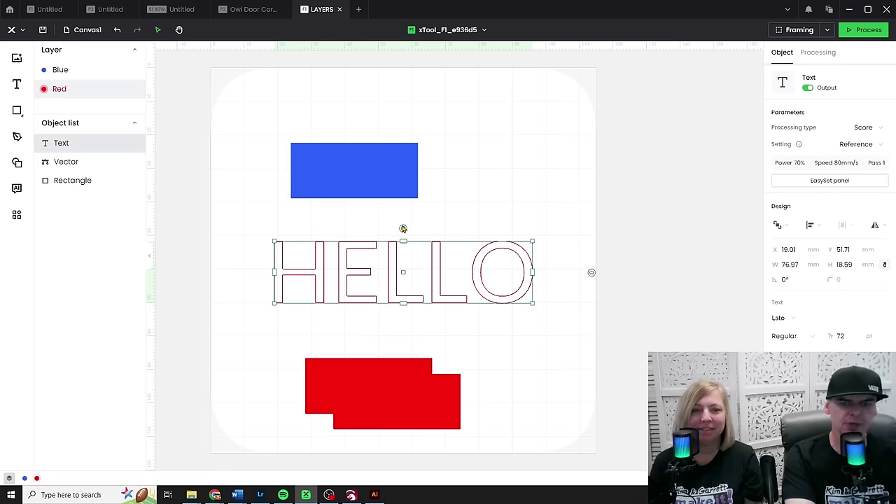
pyautogui.moveTo(403, 229); pyautogui.dragTo(380, 239)
pyautogui.hotkey('ctrl', 'z')
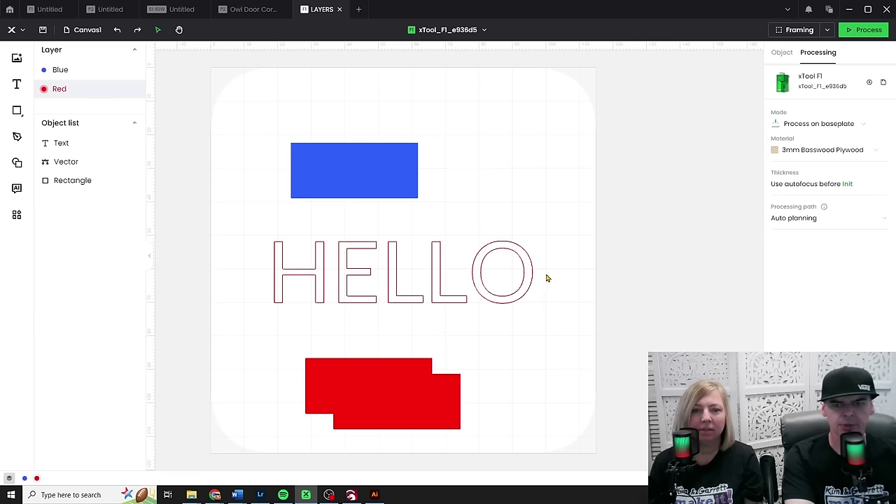
pyautogui.click(528, 279)
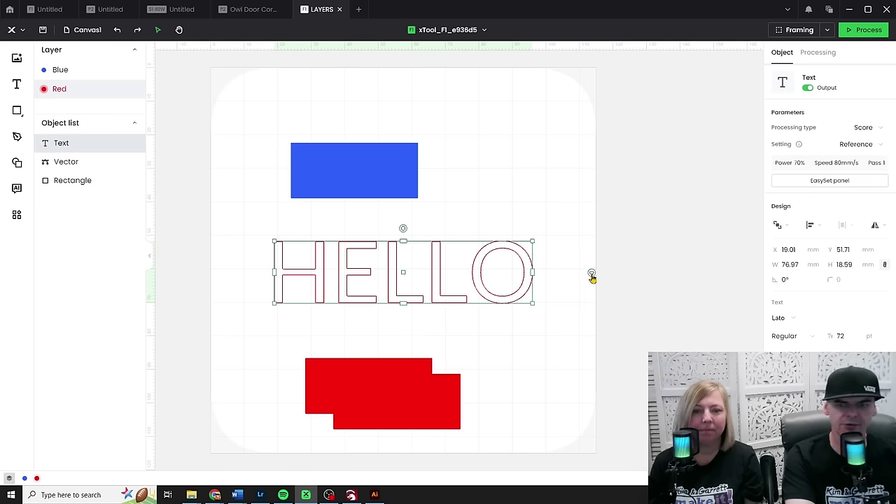
pyautogui.moveTo(591, 276); pyautogui.dragTo(522, 297)
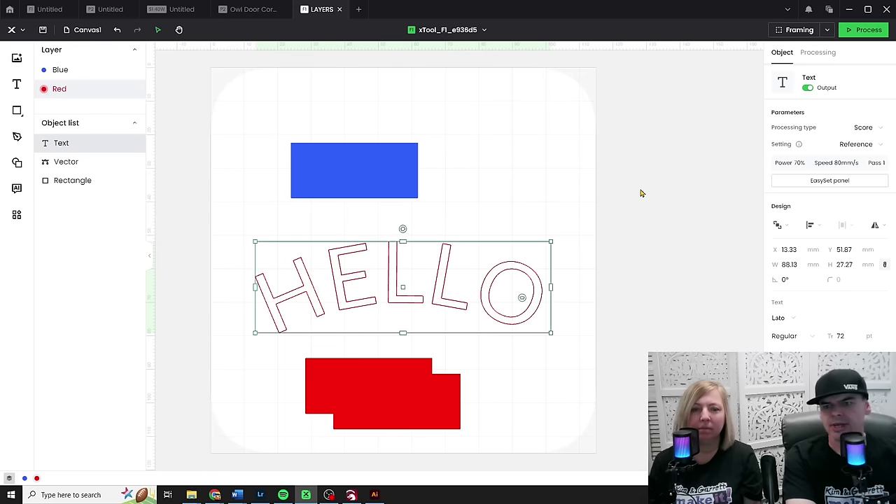
pyautogui.click(555, 296)
pyautogui.click(543, 293)
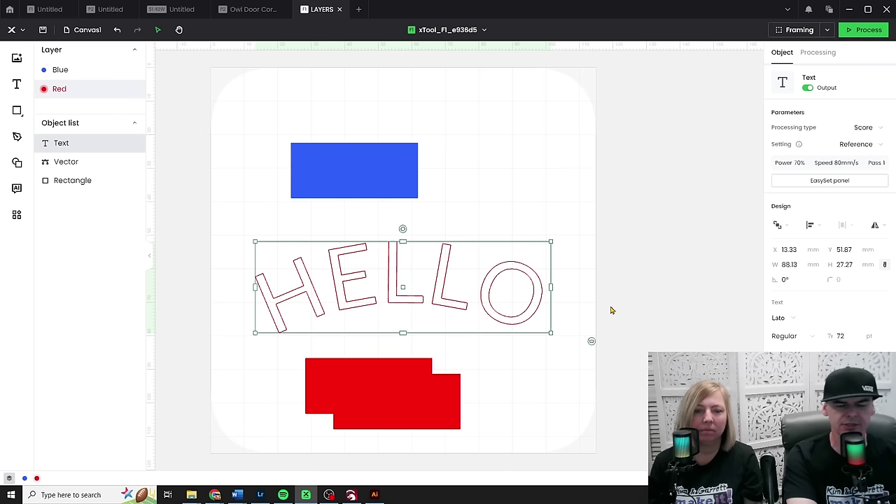
pyautogui.moveTo(62, 148)
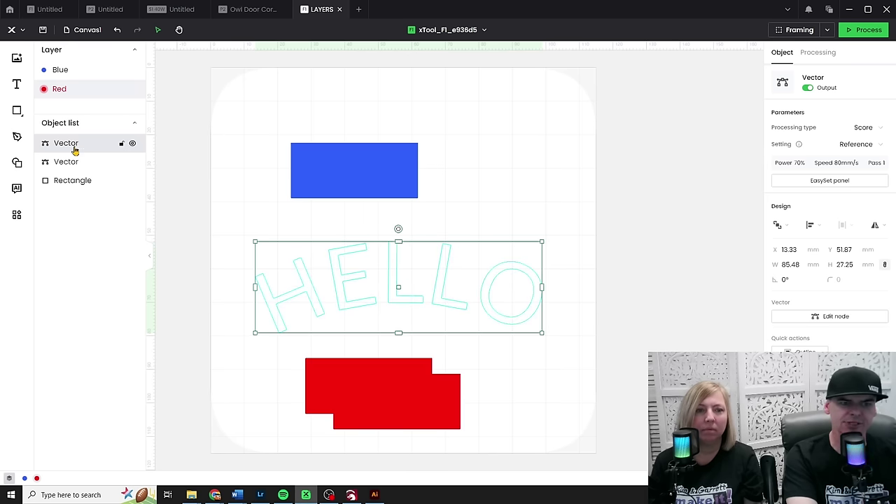
# Step: Nudge the curved HELLO slightly up and to the right
pyautogui.moveTo(427, 301)
pyautogui.mouseDown()
pyautogui.moveTo(430, 272)
pyautogui.moveTo(439, 297)
pyautogui.moveTo(425, 299)
pyautogui.moveTo(433, 298)
pyautogui.mouseUp()
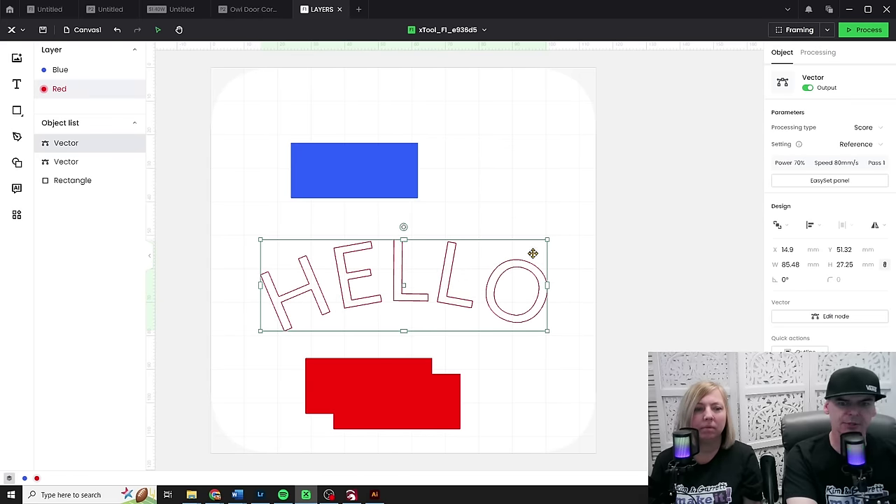
pyautogui.click(601, 261)
pyautogui.click(549, 299)
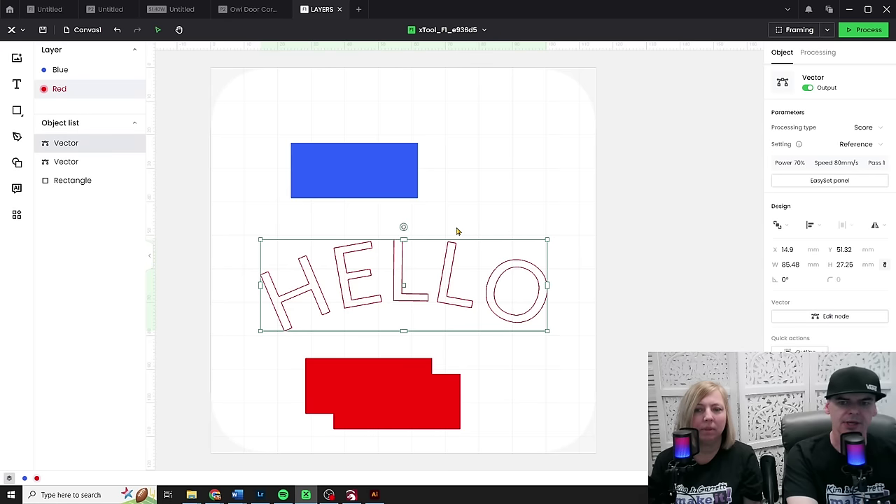
pyautogui.click(587, 301)
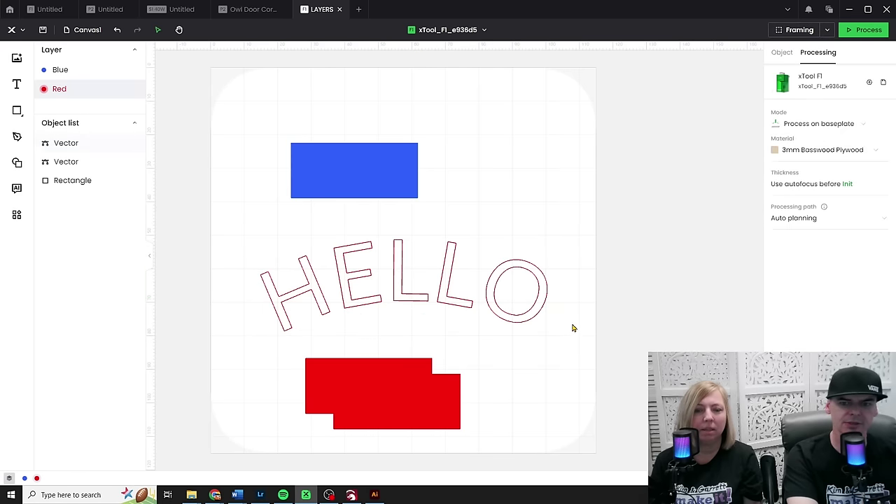
pyautogui.click(444, 270)
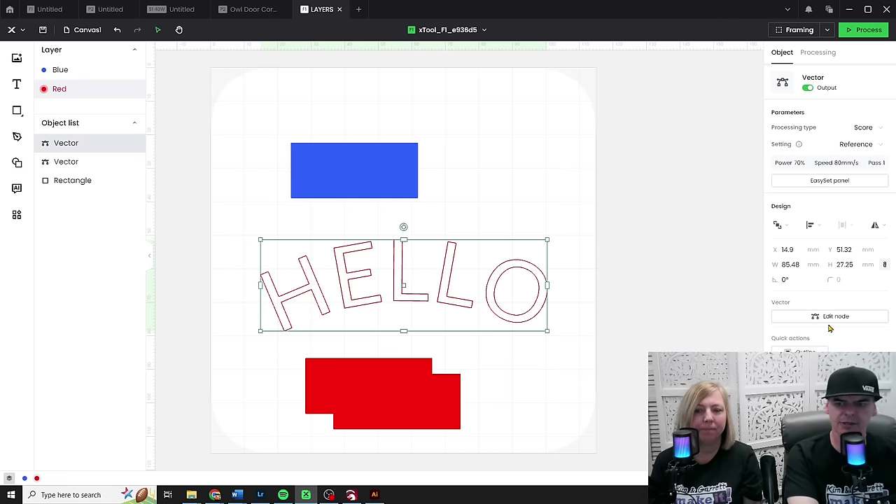
# Step: In node edit, pull the second L's top node up and right into a Z-like shape
pyautogui.click(835, 316)
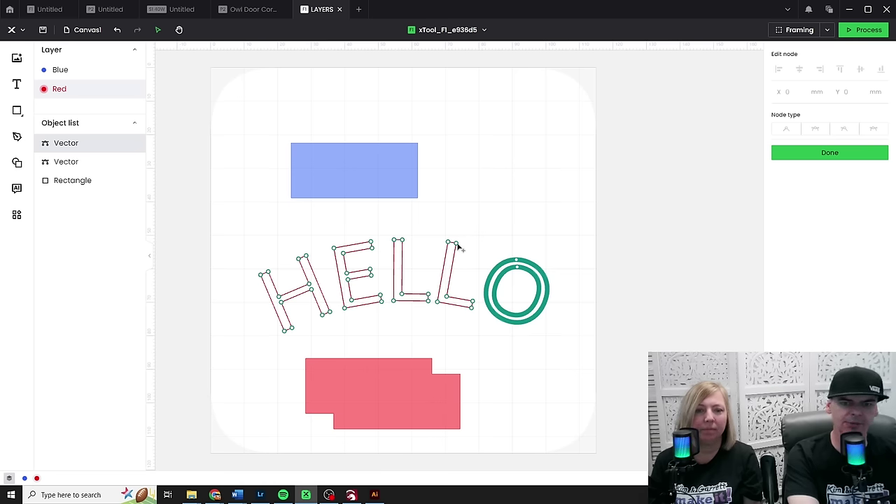
pyautogui.moveTo(454, 244); pyautogui.dragTo(436, 224)
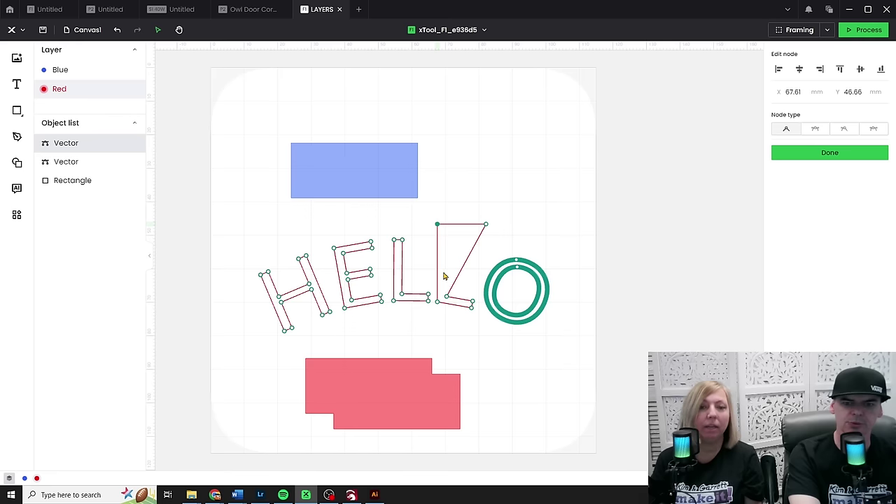
pyautogui.click(826, 154)
# Step: Move the red step shape up and to the right
pyautogui.click(576, 262)
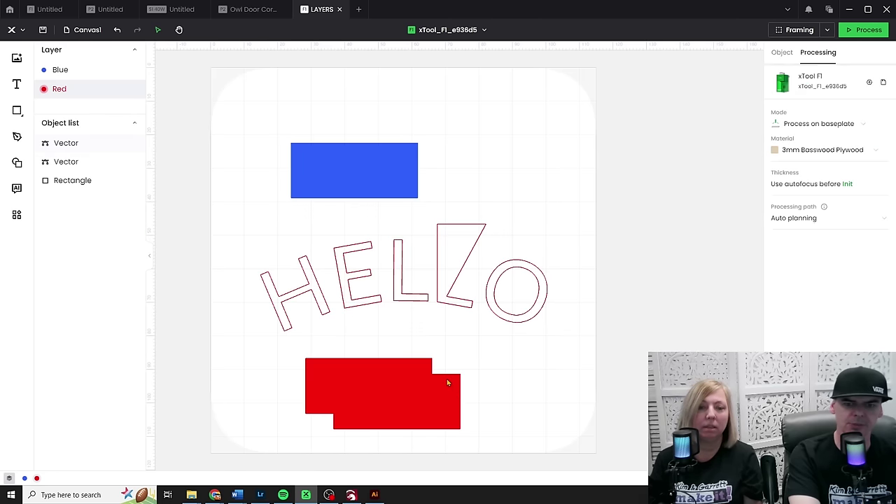
pyautogui.click(434, 383)
pyautogui.moveTo(435, 383); pyautogui.dragTo(455, 366)
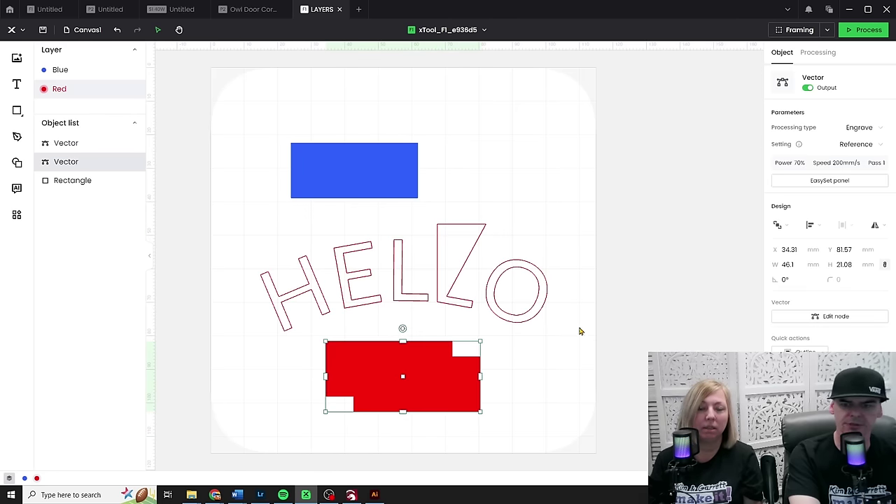
# Step: Delete the red shape's two inner corner nodes and drag a new top-edge node down into a V-notch
pyautogui.click(837, 317)
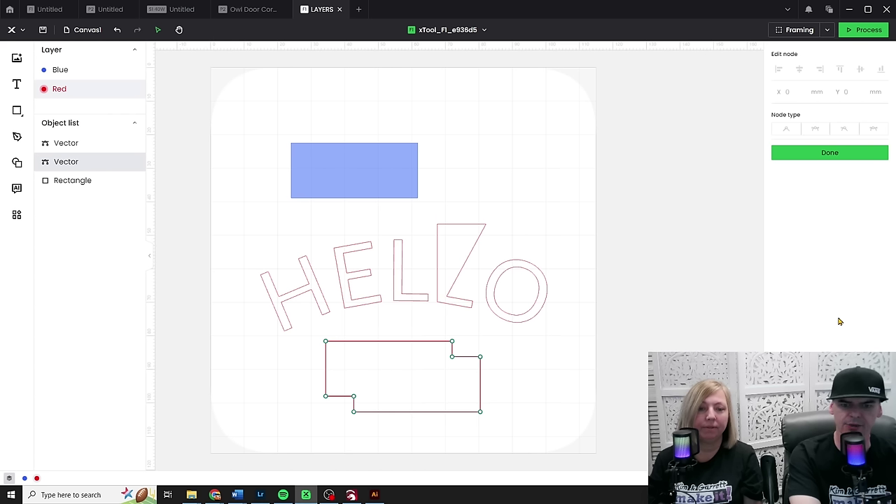
pyautogui.click(453, 357)
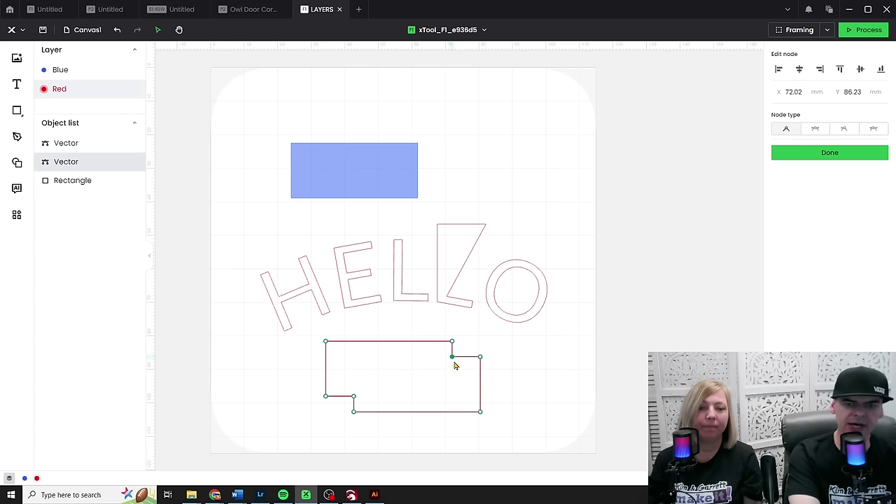
pyautogui.press('Delete')
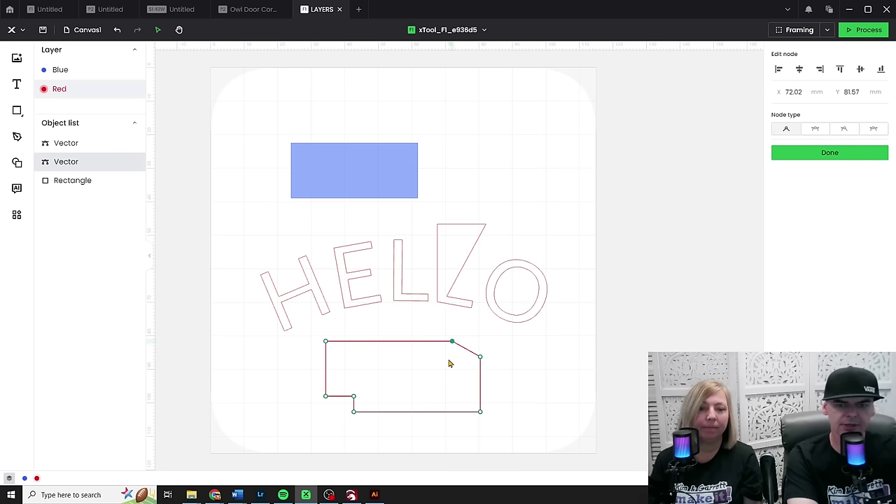
pyautogui.click(354, 396)
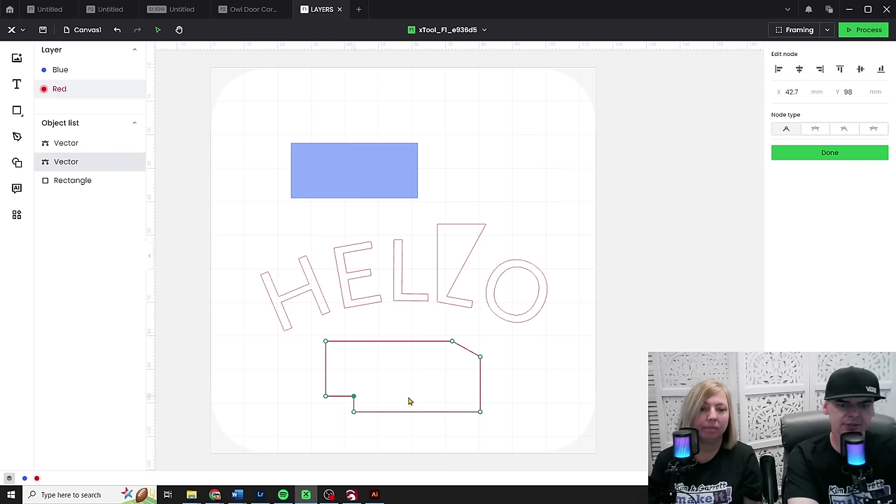
pyautogui.press('Delete')
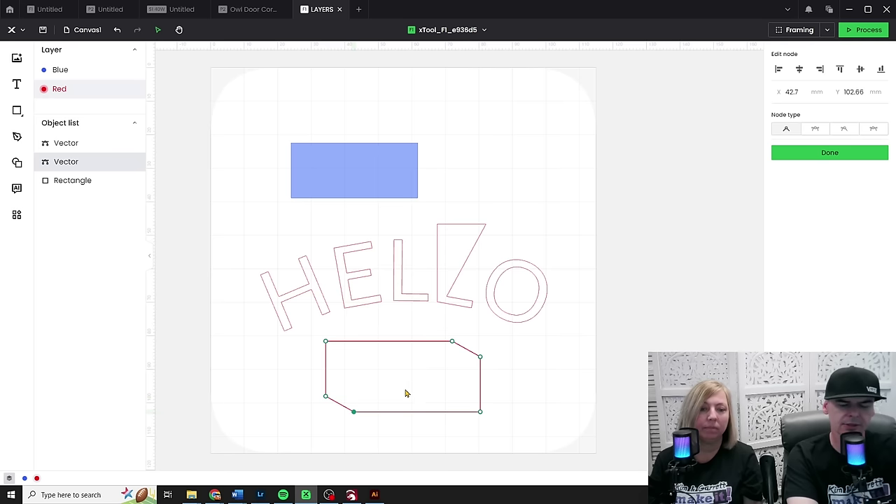
pyautogui.click(390, 343)
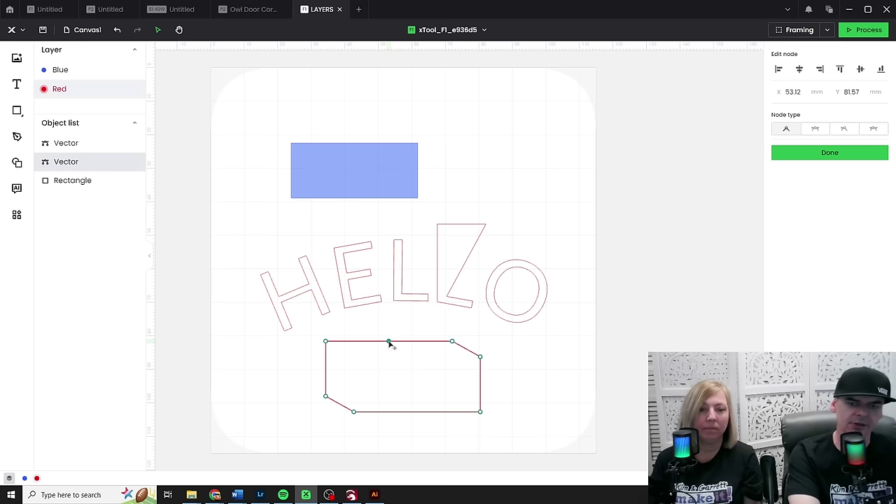
pyautogui.moveTo(390, 343); pyautogui.dragTo(387, 372)
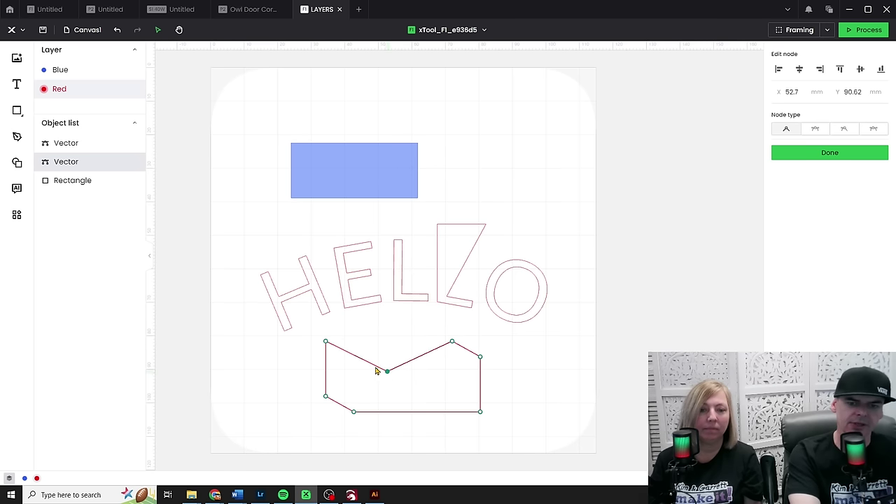
# Step: Try the smooth and symmetric node types on the notch point, reshaping its curve
pyautogui.click(816, 131)
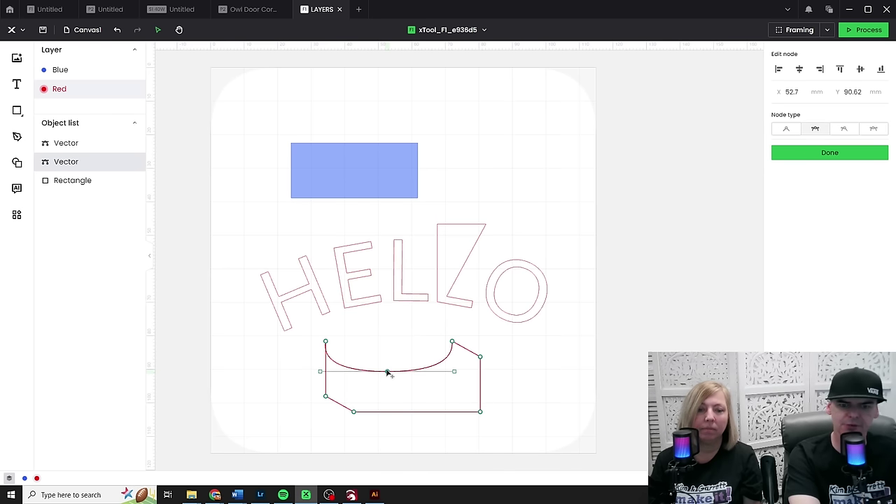
pyautogui.moveTo(387, 373); pyautogui.dragTo(403, 382)
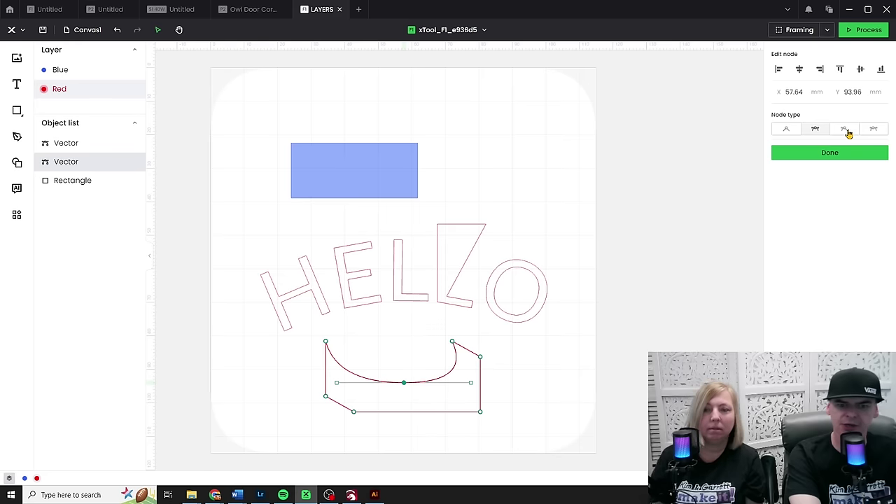
pyautogui.click(845, 132)
pyautogui.moveTo(337, 383); pyautogui.dragTo(378, 385)
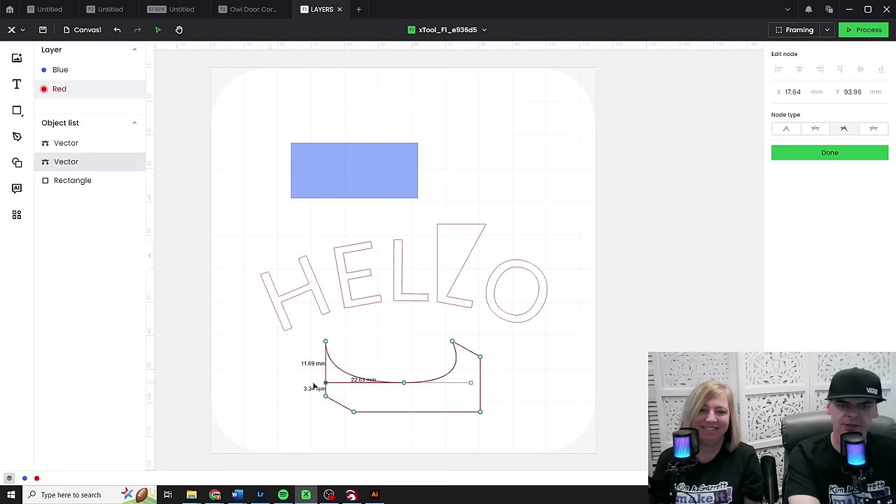
pyautogui.moveTo(314, 387); pyautogui.dragTo(385, 341)
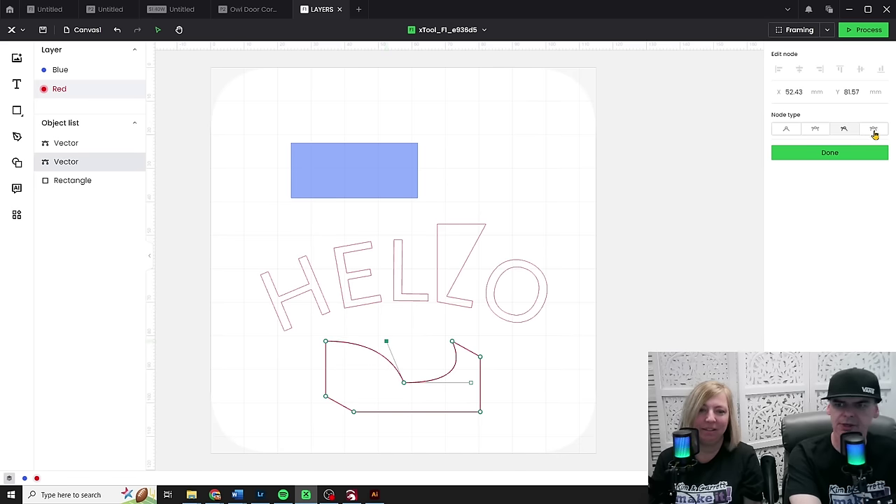
pyautogui.click(873, 131)
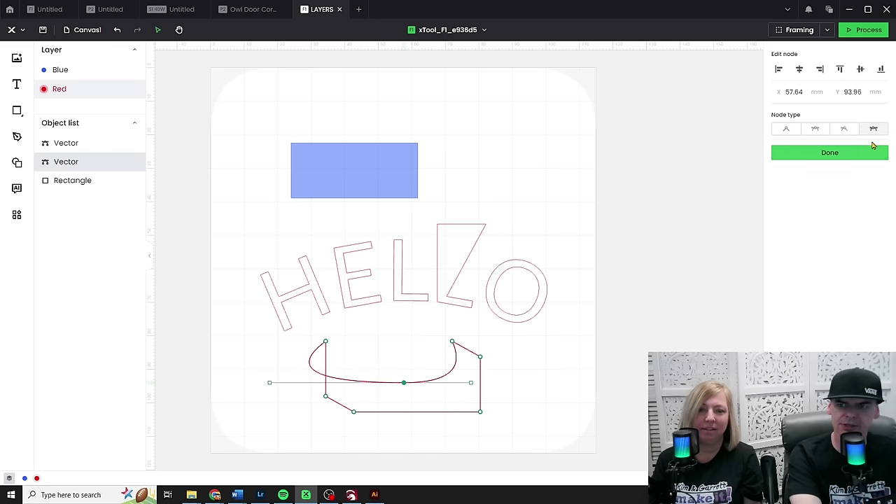
# Step: Turn the notch point back into a corner, move it onto the top edge and delete it
pyautogui.click(787, 130)
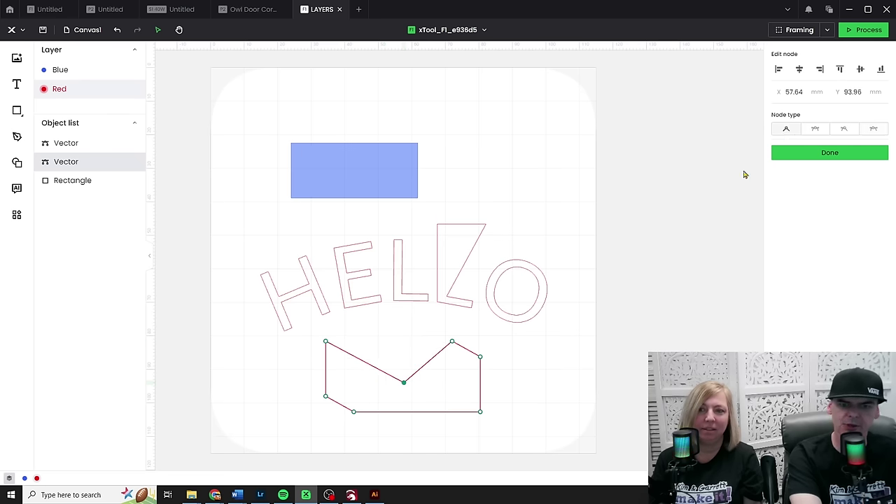
pyautogui.moveTo(404, 382); pyautogui.dragTo(387, 367)
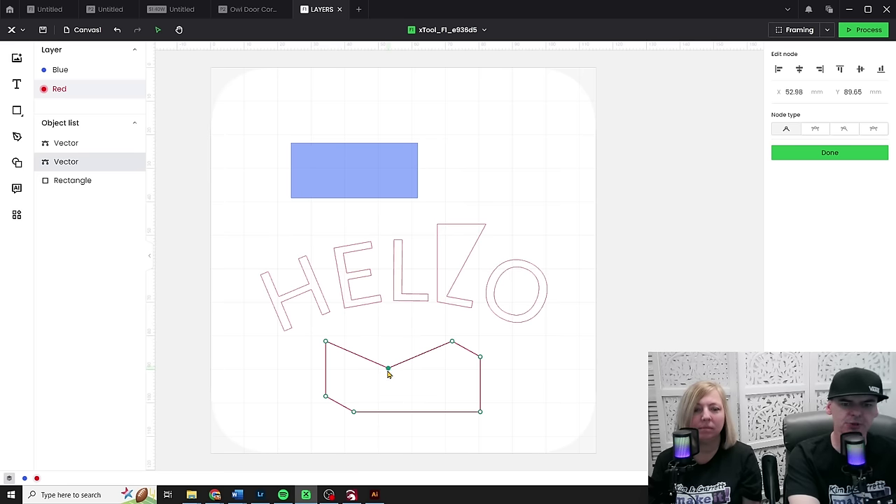
pyautogui.moveTo(388, 369)
pyautogui.mouseDown()
pyautogui.moveTo(380, 341)
pyautogui.moveTo(385, 381)
pyautogui.moveTo(400, 372)
pyautogui.moveTo(388, 377)
pyautogui.mouseUp()
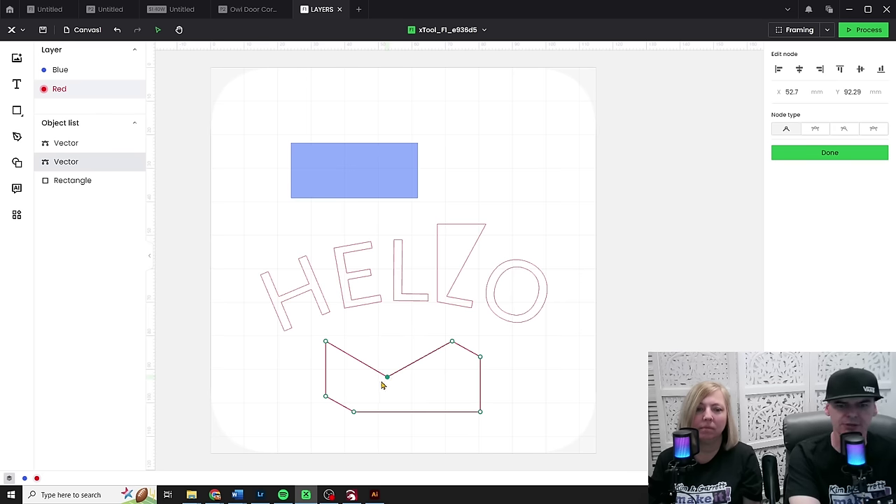
pyautogui.moveTo(388, 376)
pyautogui.mouseDown()
pyautogui.moveTo(385, 319)
pyautogui.moveTo(384, 387)
pyautogui.moveTo(386, 370)
pyautogui.moveTo(380, 376)
pyautogui.mouseUp()
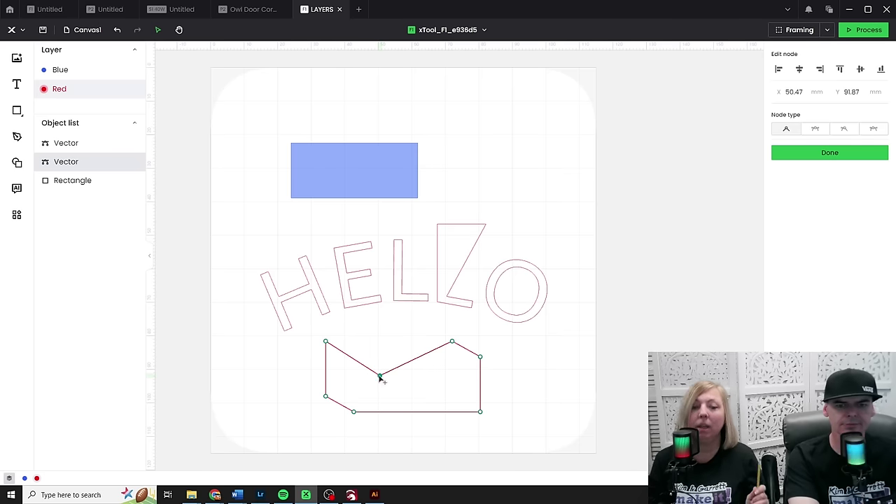
pyautogui.moveTo(380, 376); pyautogui.dragTo(384, 342)
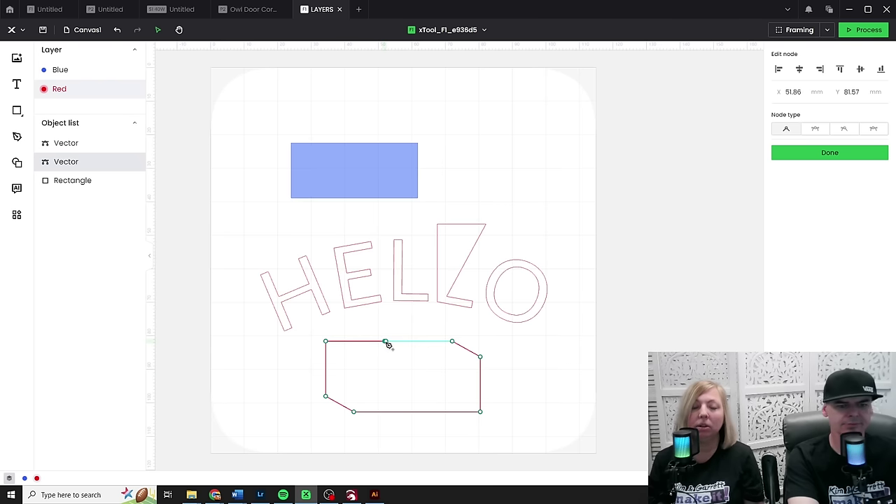
pyautogui.press('Delete')
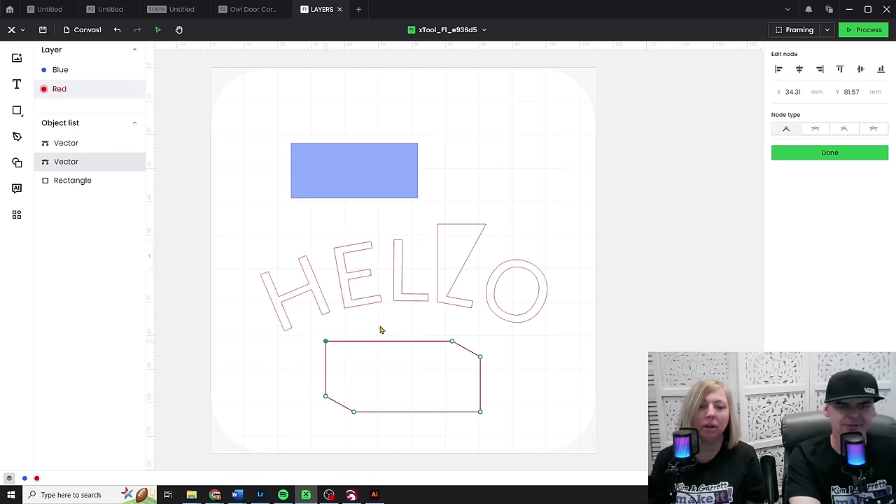
pyautogui.click(323, 227)
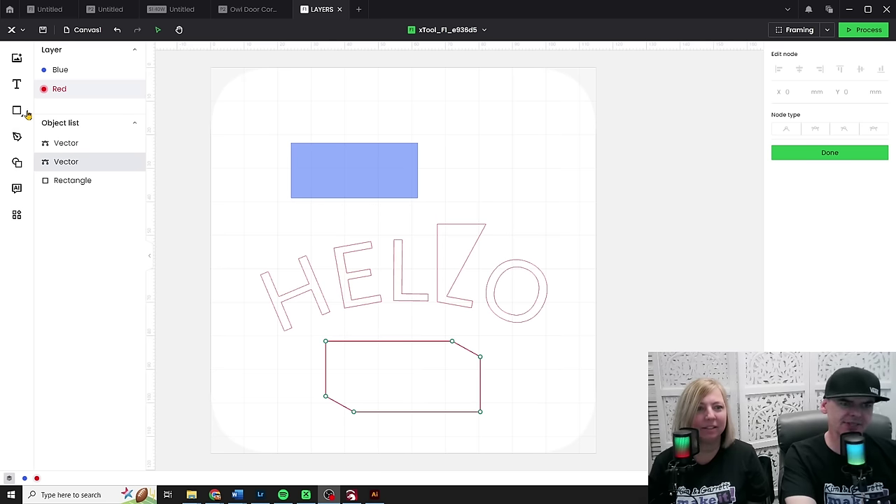
# Step: Draw a closed curved Pen path around the blue rectangle, ending on the start node
pyautogui.moveTo(32, 116)
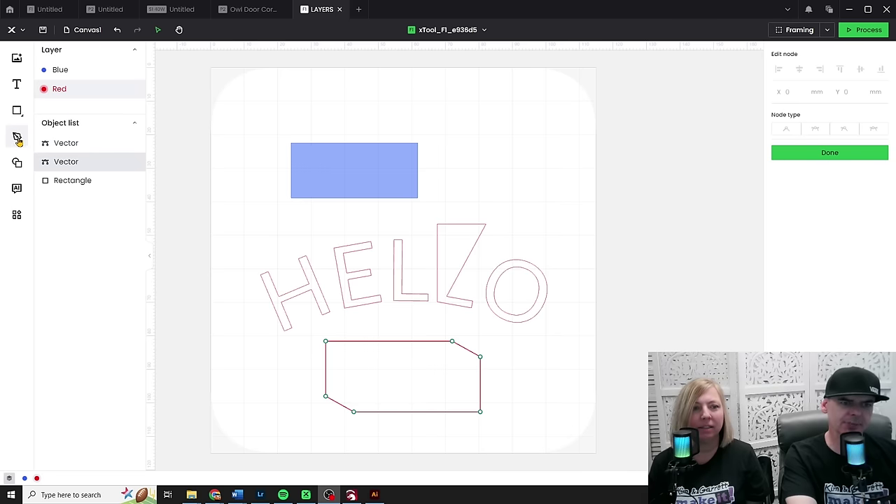
pyautogui.click(17, 137)
pyautogui.moveTo(325, 104)
pyautogui.mouseDown()
pyautogui.moveTo(354, 104)
pyautogui.moveTo(416, 142)
pyautogui.mouseUp()
pyautogui.moveTo(418, 198); pyautogui.dragTo(371, 223)
pyautogui.moveTo(291, 209); pyautogui.dragTo(270, 170)
pyautogui.click(326, 105)
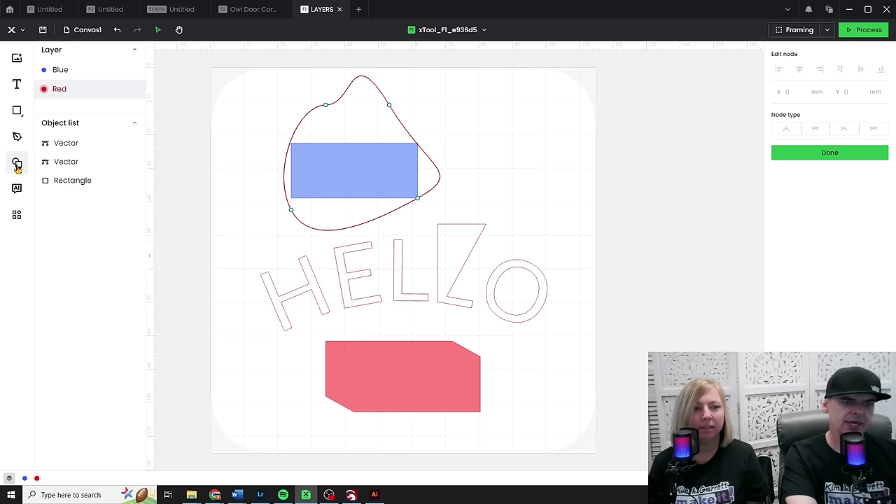
# Step: Browse the Shape library panel and close it again
pyautogui.click(19, 165)
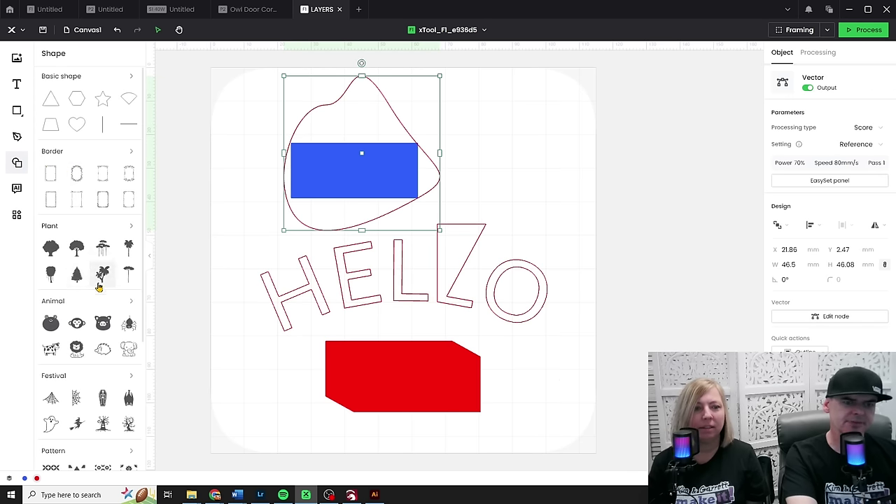
pyautogui.scroll(-2, 99, 294)
pyautogui.scroll(-2, 99, 299)
pyautogui.scroll(4, 99, 298)
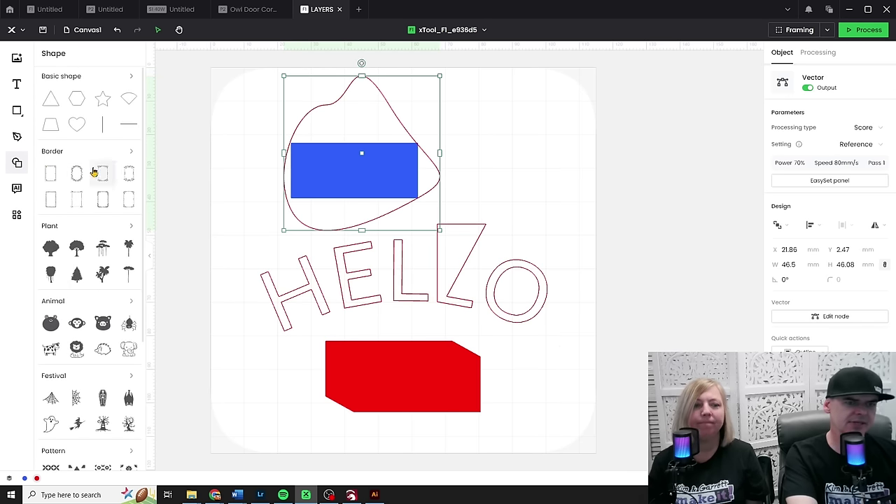
pyautogui.click(18, 164)
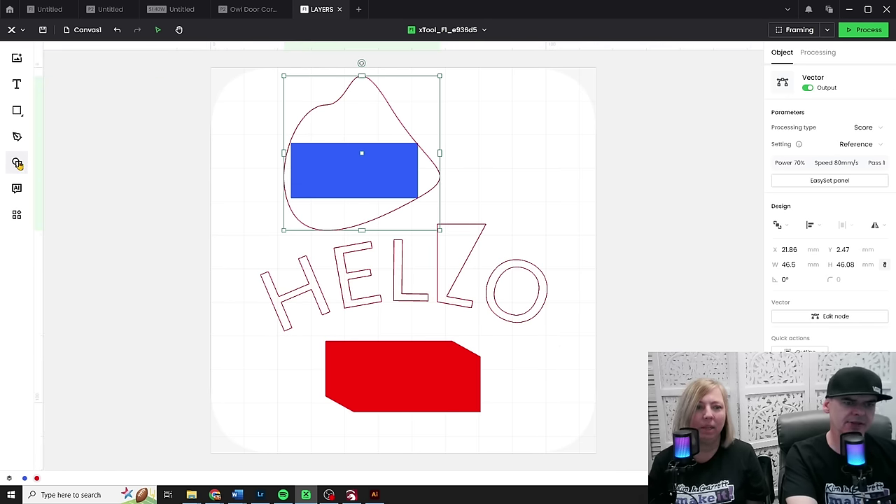
pyautogui.click(17, 217)
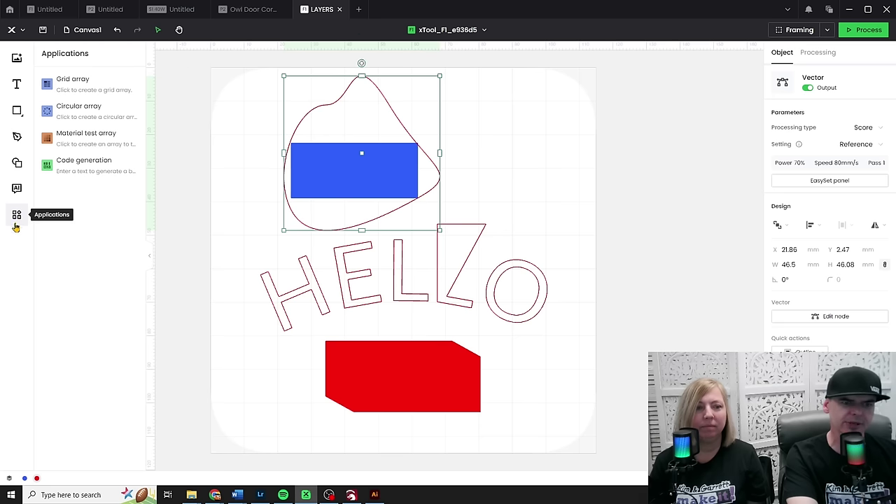
pyautogui.click(86, 171)
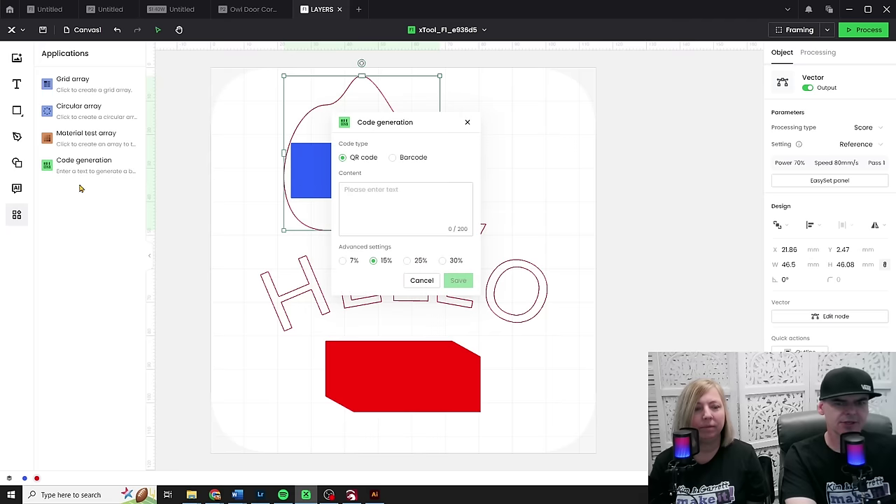
pyautogui.click(385, 193)
pyautogui.write('http://k')
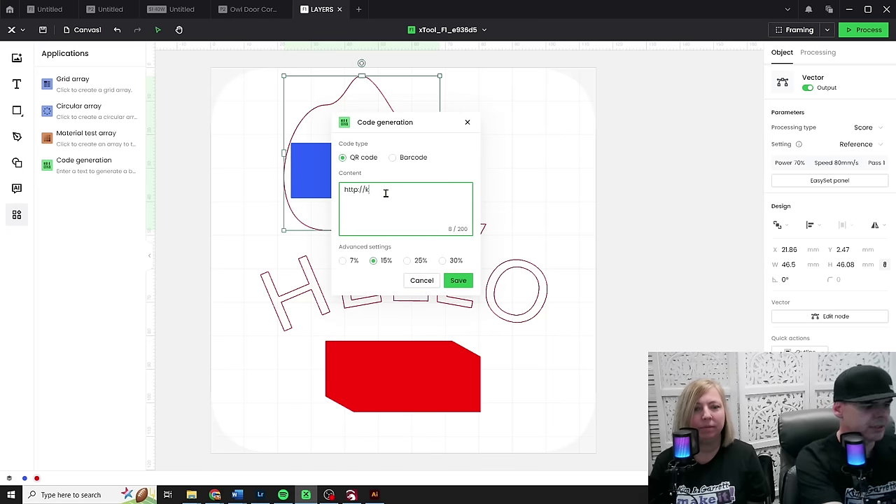
pyautogui.write('andgmakeit.com/')
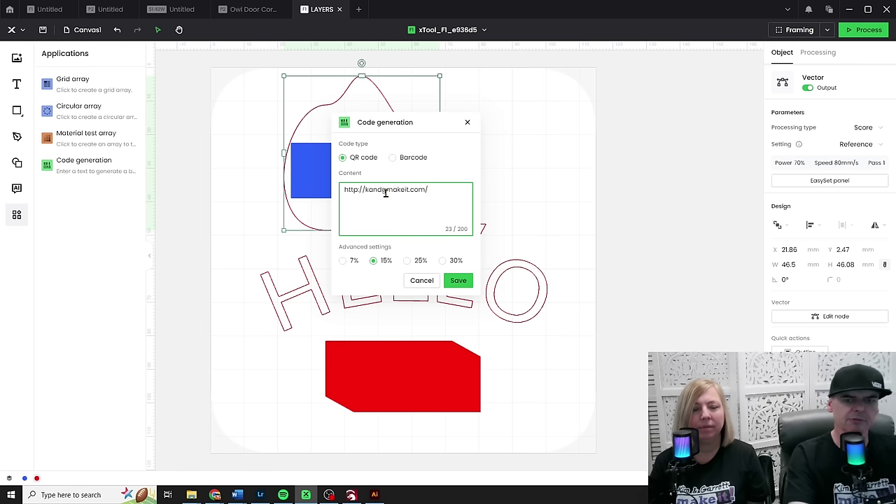
# Step: Place the QR code beside the blob at 40.8 mm, then switch to the empty xTool S1 project
pyautogui.click(459, 280)
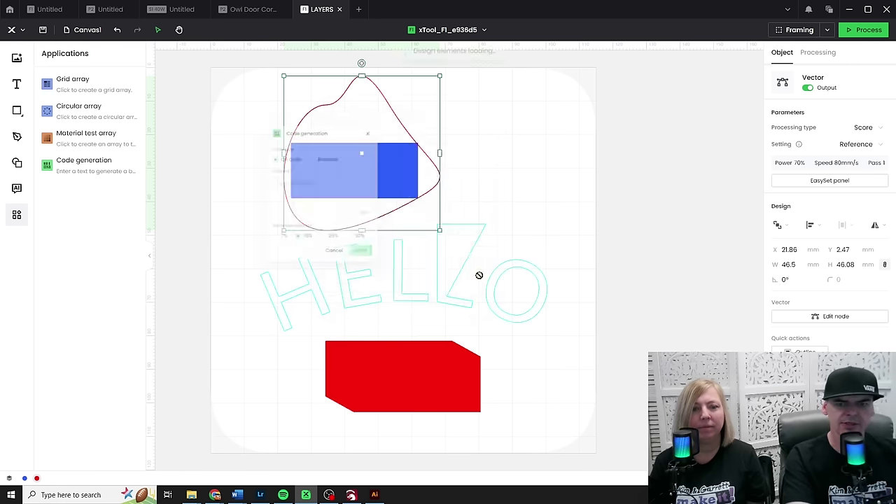
pyautogui.moveTo(424, 264); pyautogui.dragTo(508, 181)
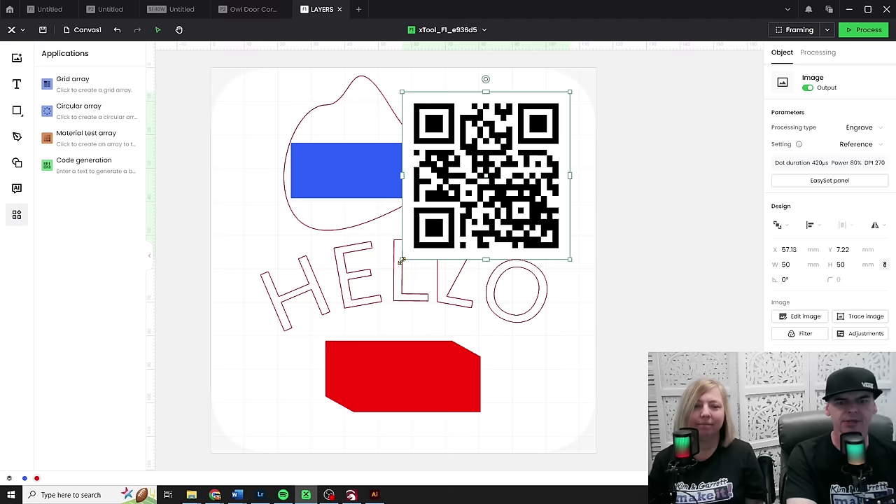
pyautogui.moveTo(409, 255); pyautogui.dragTo(471, 233)
pyautogui.moveTo(556, 165); pyautogui.dragTo(524, 170)
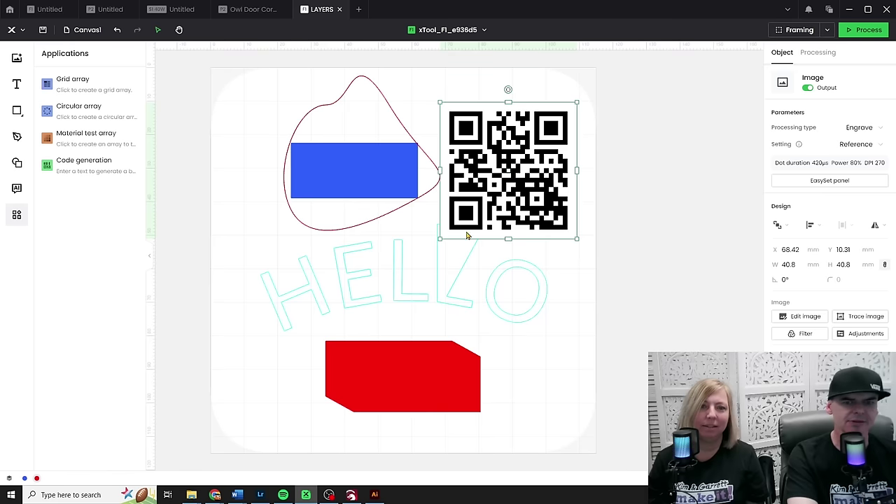
pyautogui.click(242, 217)
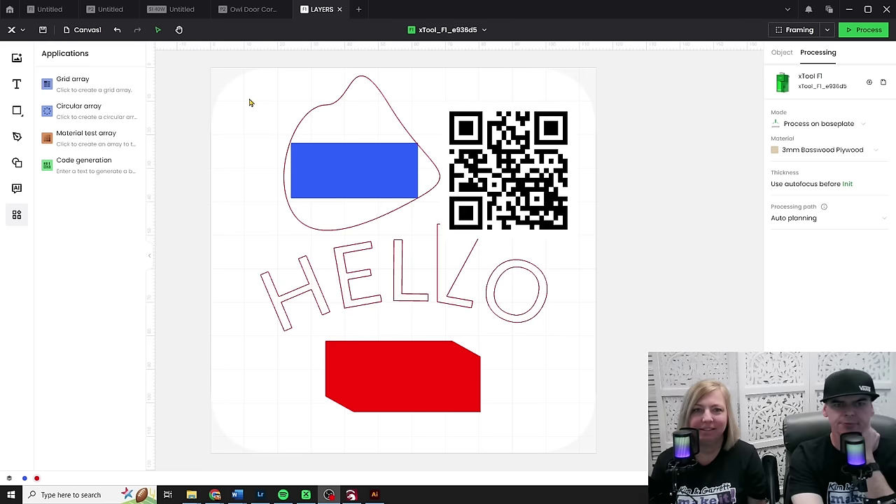
pyautogui.click(177, 11)
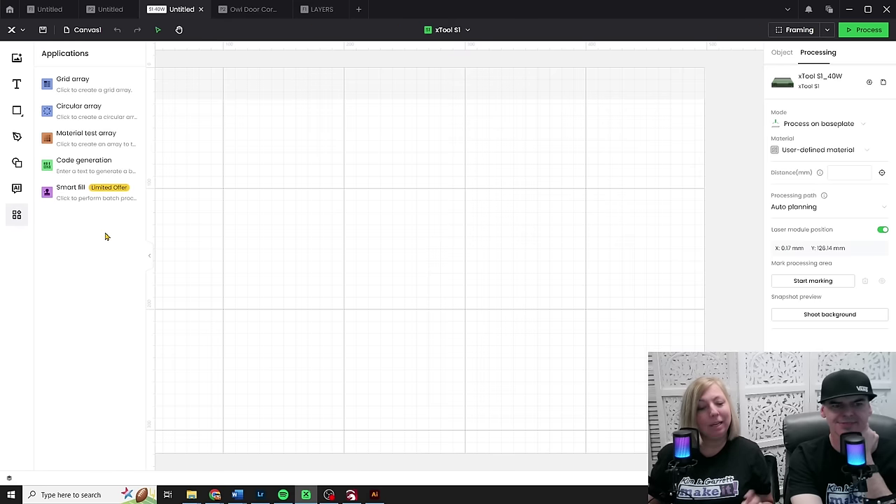
# Step: Open Smart fill, view Obtain background, cancel, then return to the Owl Door Corner project
pyautogui.click(82, 199)
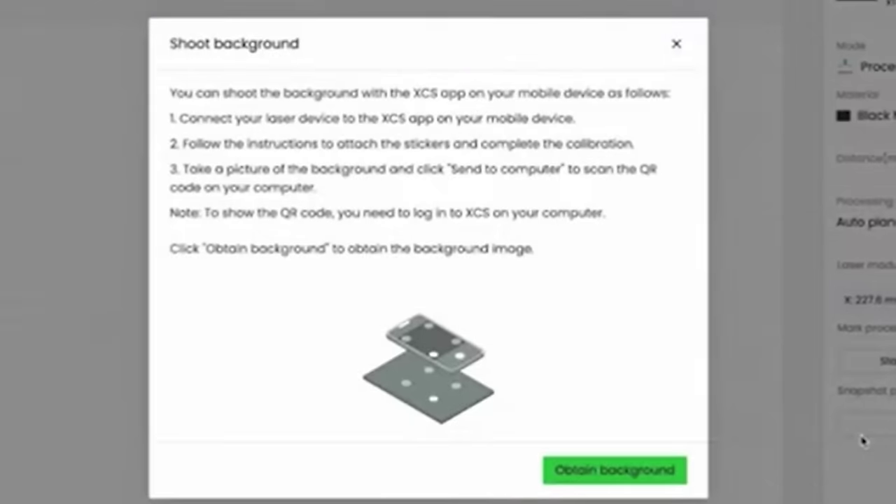
pyautogui.click(681, 483)
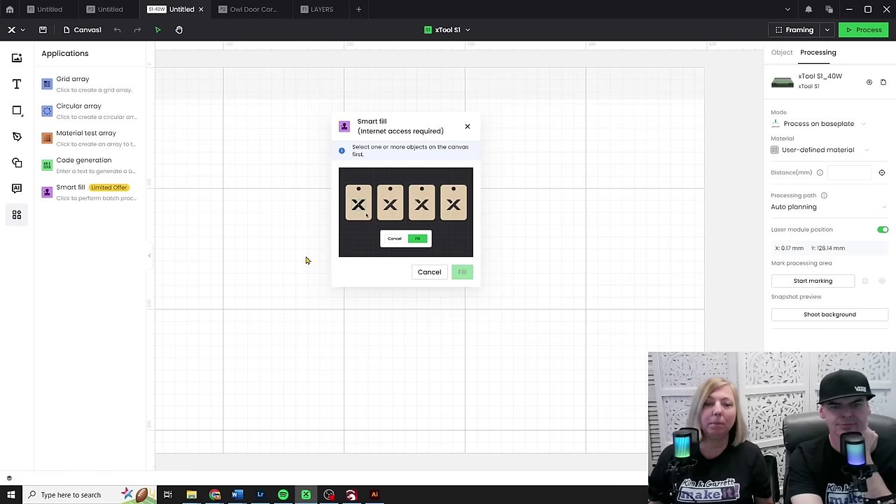
pyautogui.click(429, 273)
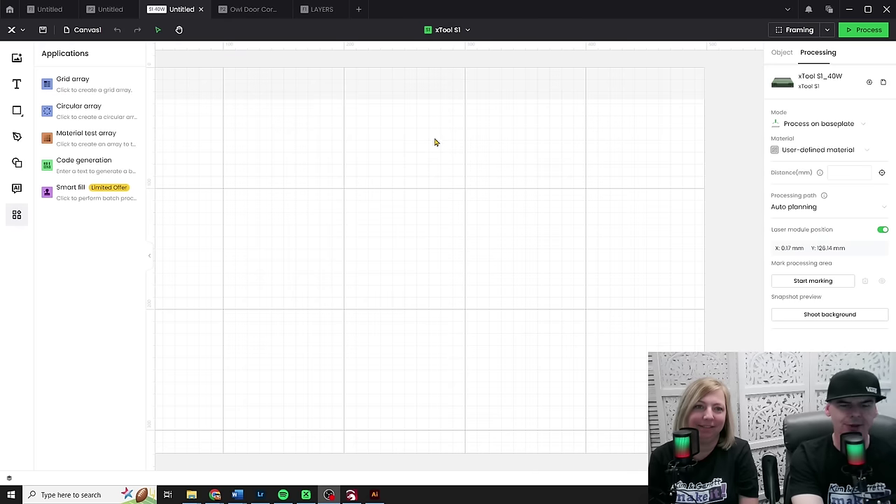
pyautogui.click(250, 9)
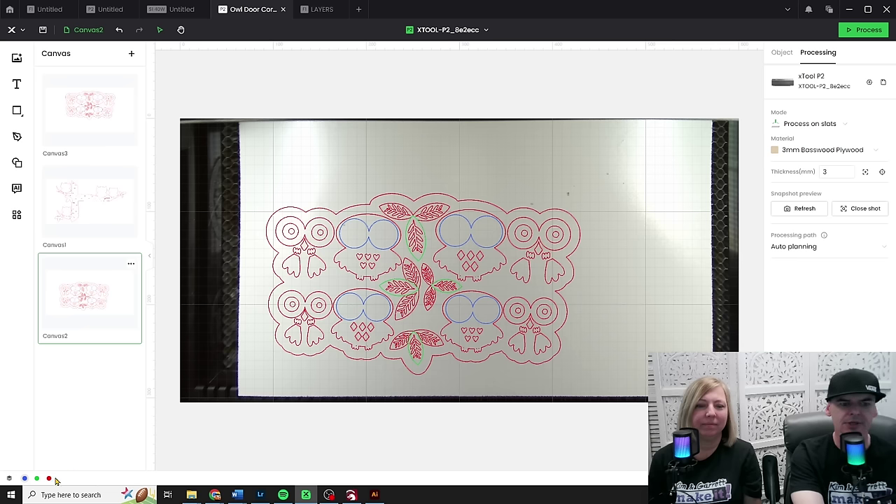
# Step: Select all owl design objects and set their processing type to Cut
pyautogui.hotkey('ctrl', 'a')
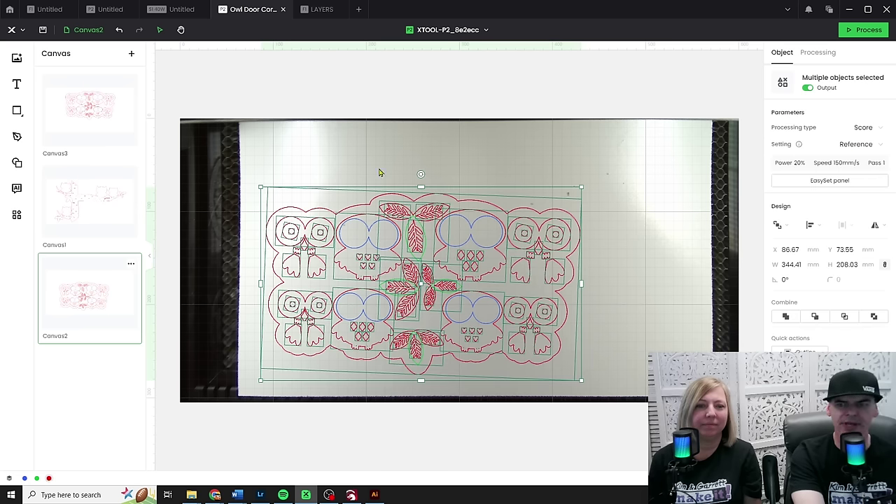
pyautogui.click(872, 133)
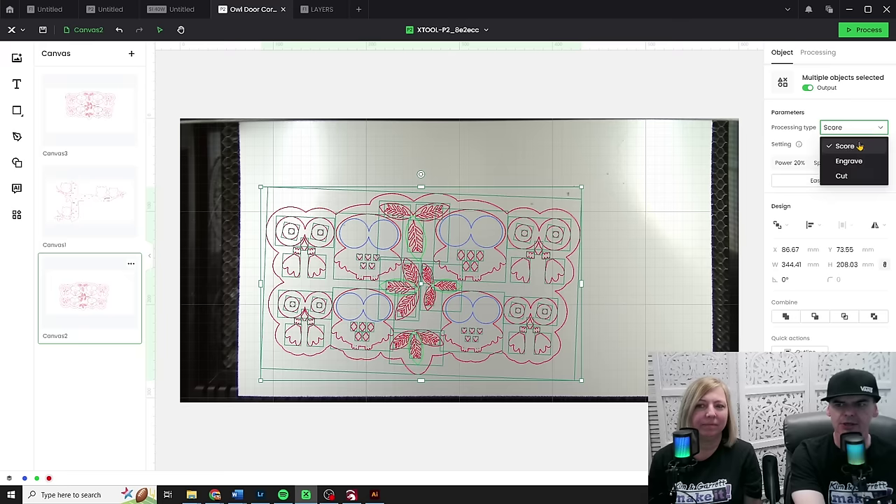
pyautogui.click(852, 175)
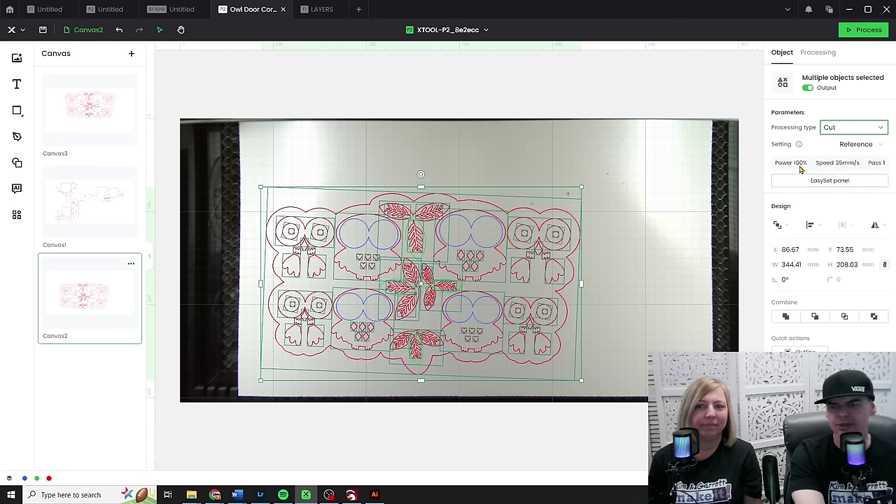
# Step: Bring up the EasySet presets and enlarge the material test chart for the owl cut
pyautogui.click(839, 184)
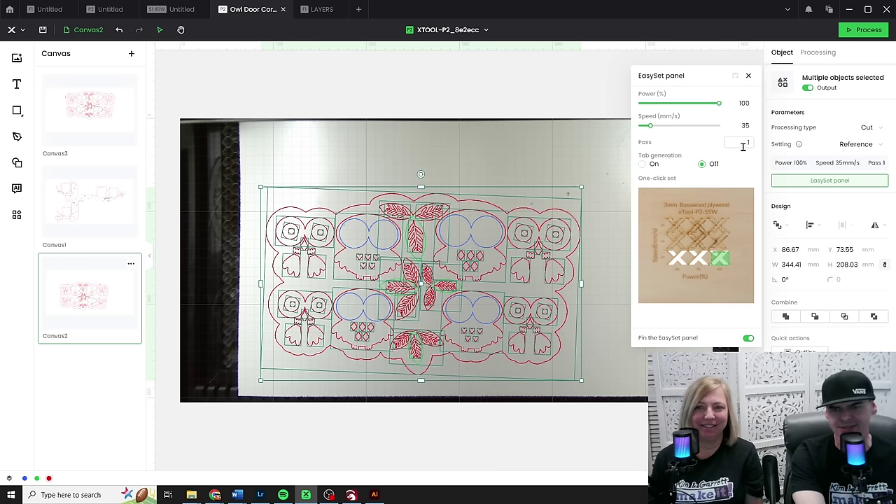
pyautogui.click(703, 254)
pyautogui.moveTo(452, 175)
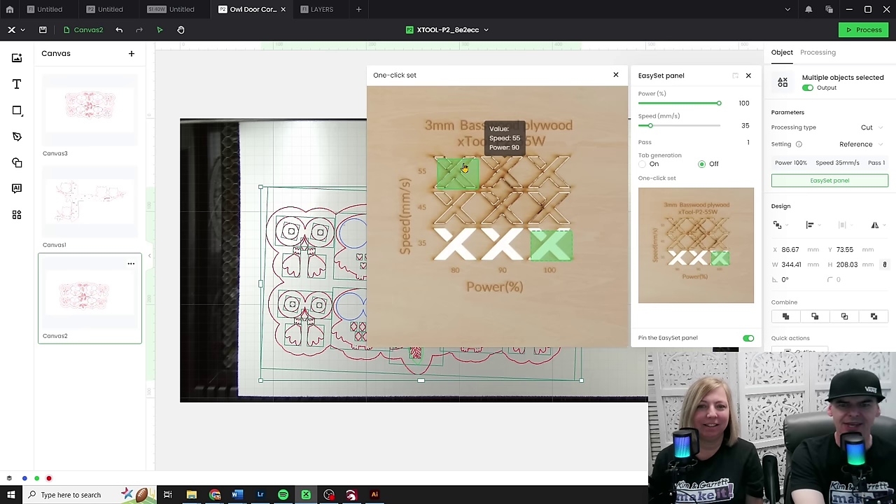
pyautogui.moveTo(497, 171)
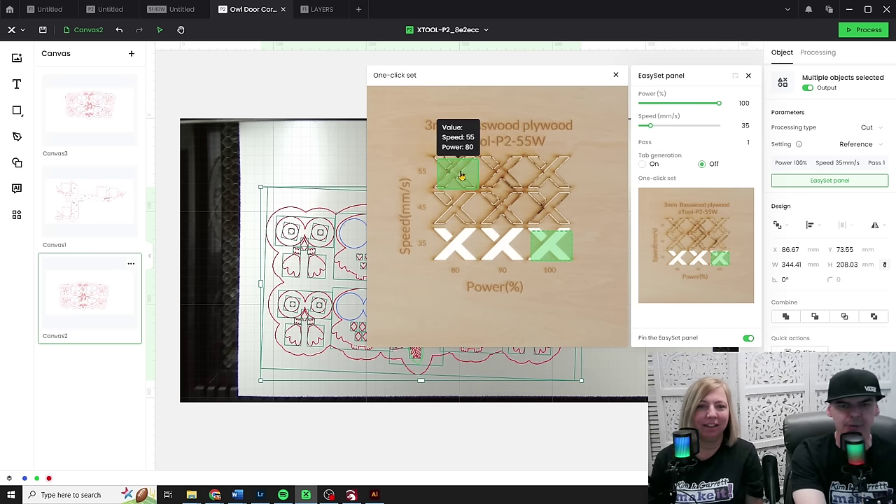
pyautogui.moveTo(551, 176)
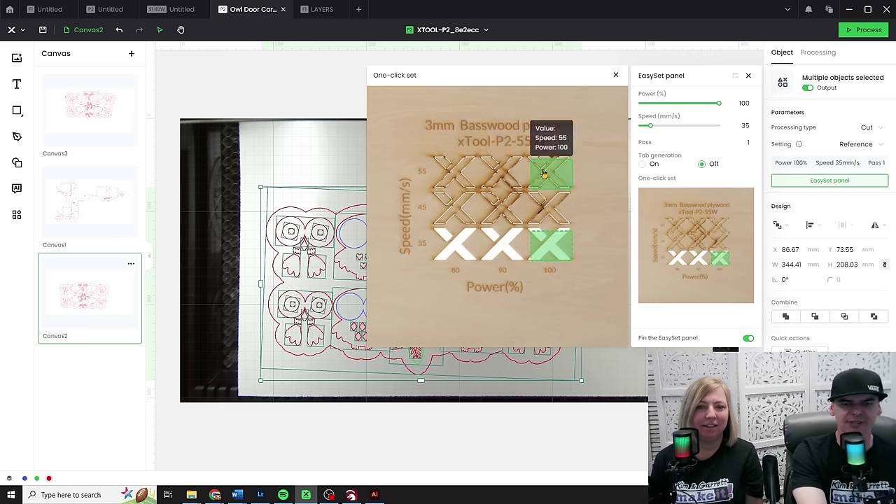
pyautogui.moveTo(462, 219)
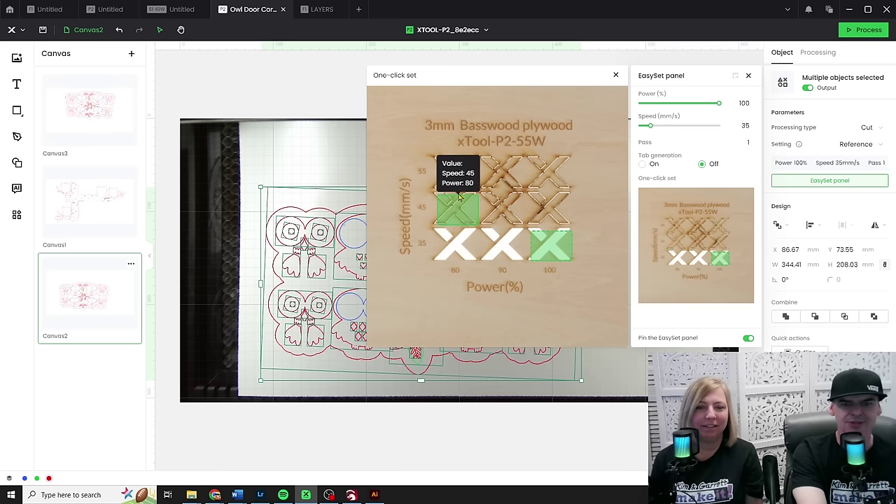
pyautogui.moveTo(435, 229)
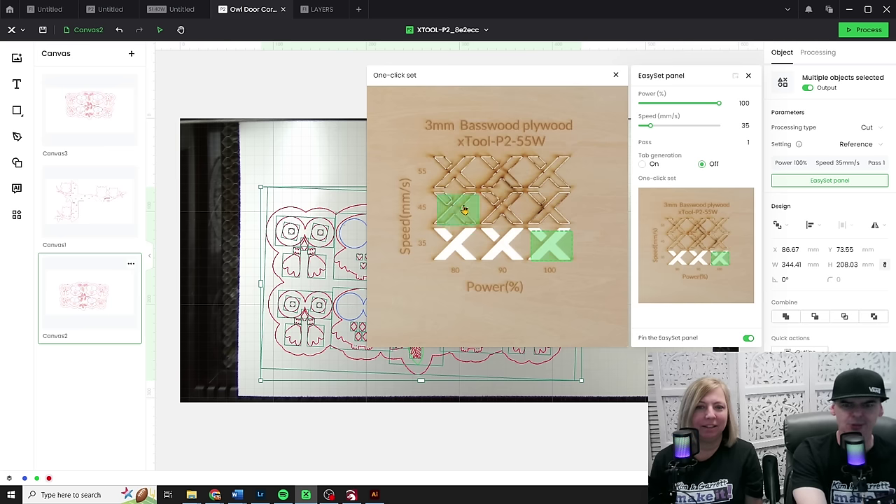
pyautogui.moveTo(565, 234)
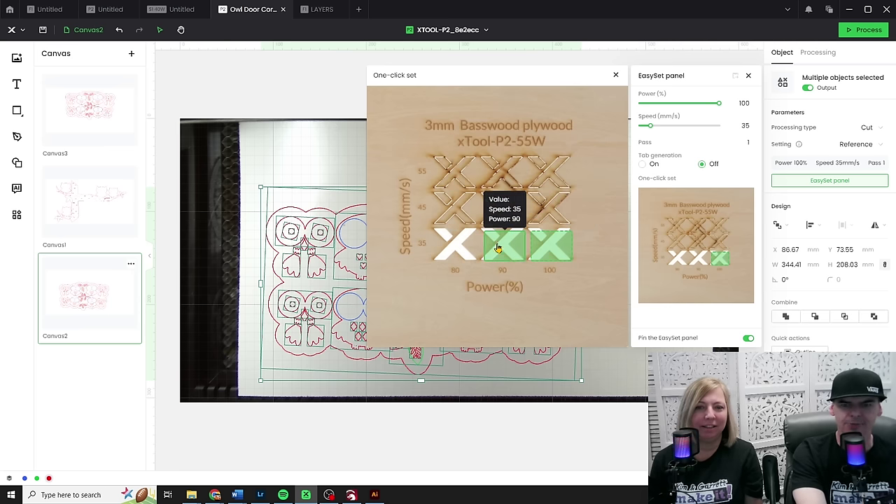
# Step: Apply the Speed 35, Power 90 test result to the owl cut and switch to Canvas1
pyautogui.click(459, 173)
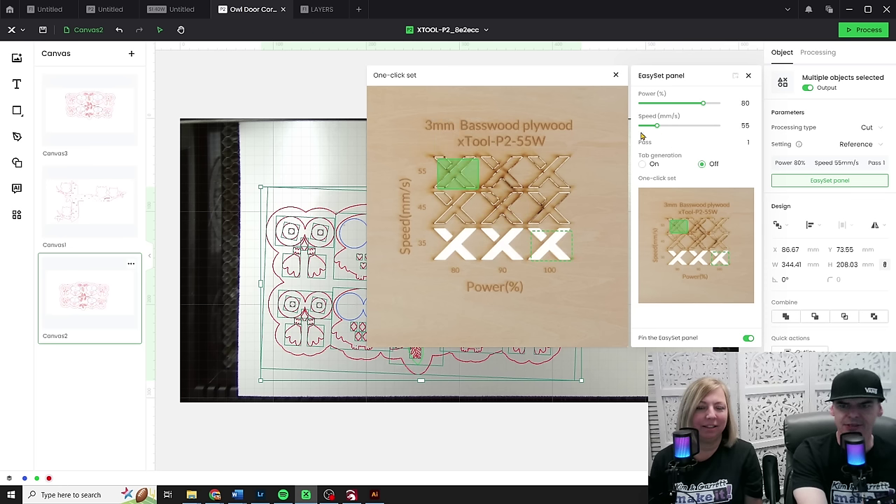
pyautogui.click(498, 254)
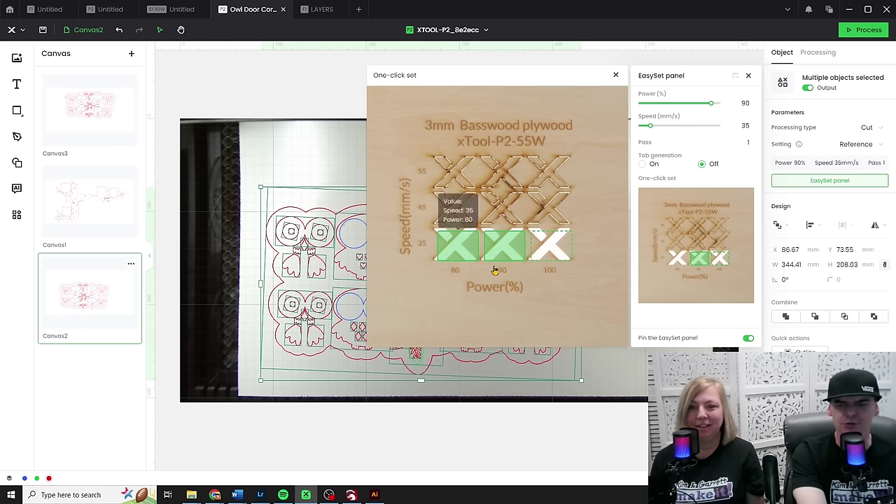
pyautogui.press('Escape')
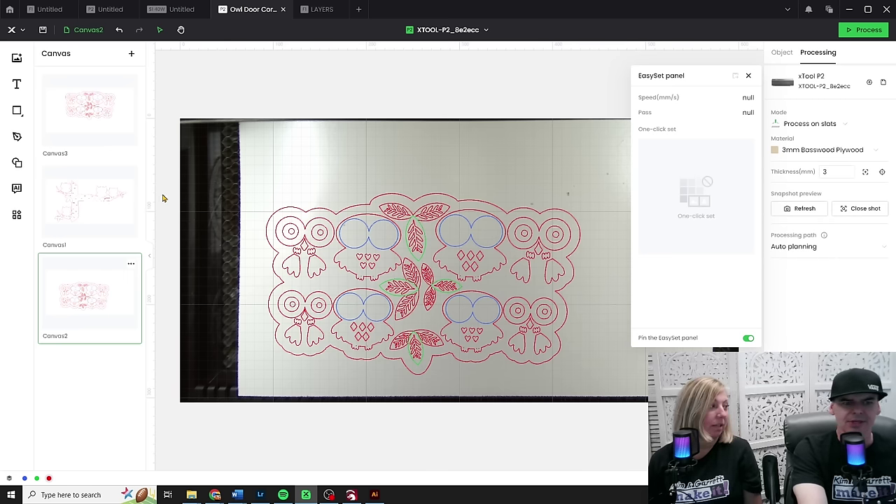
pyautogui.click(103, 198)
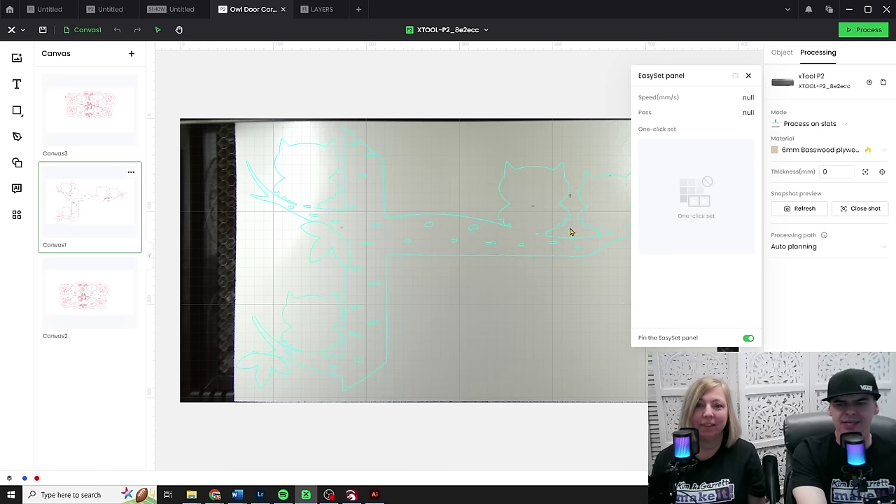
# Step: Apply the 6mm plywood Power 90, Speed 10 test result to everything on Canvas1
pyautogui.click(829, 149)
pyautogui.hotkey('ctrl', 'a')
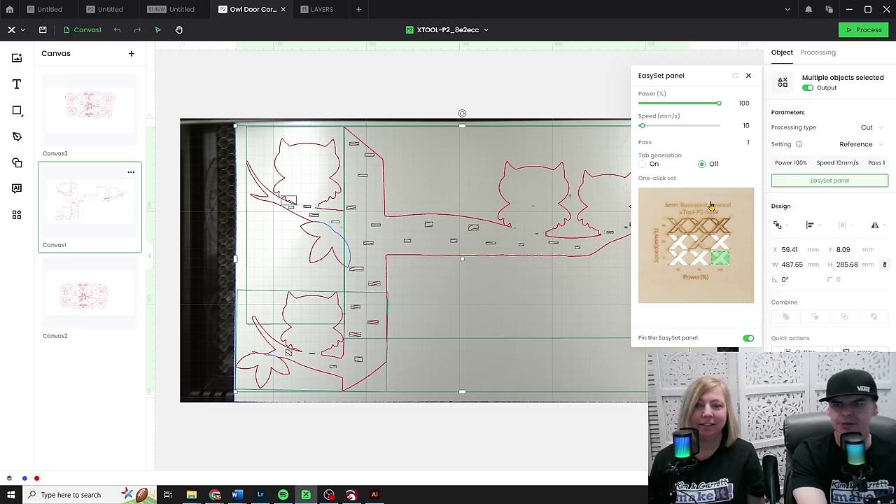
pyautogui.click(709, 243)
pyautogui.click(504, 245)
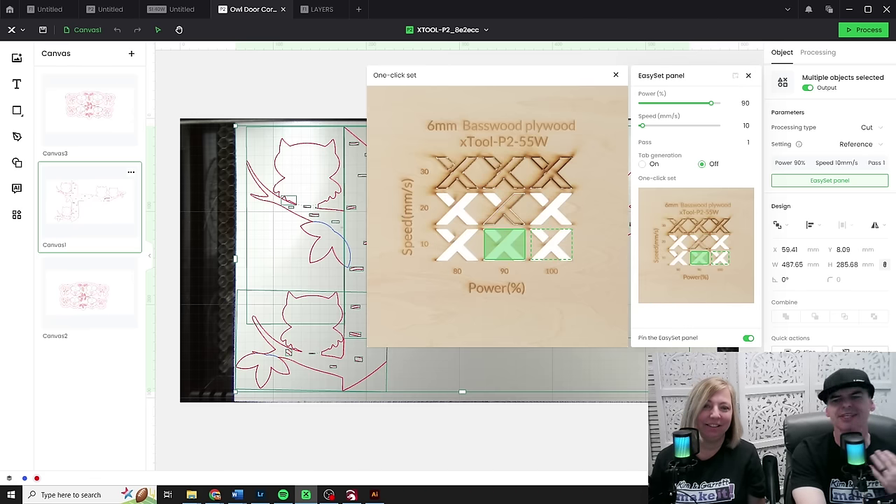
pyautogui.press('Escape')
pyautogui.click(748, 337)
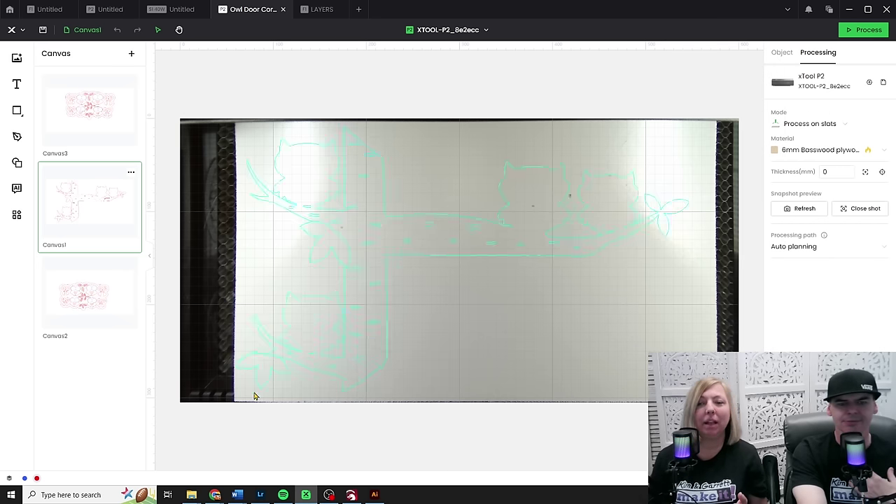
# Step: Reapply the cat branch design's preset as Power 100, Speed 10, then return home
pyautogui.hotkey('ctrl', 'a')
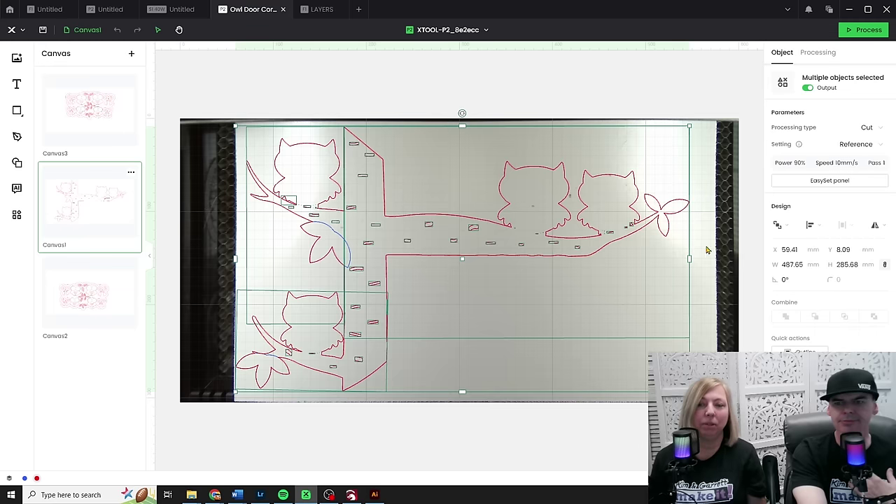
pyautogui.click(806, 182)
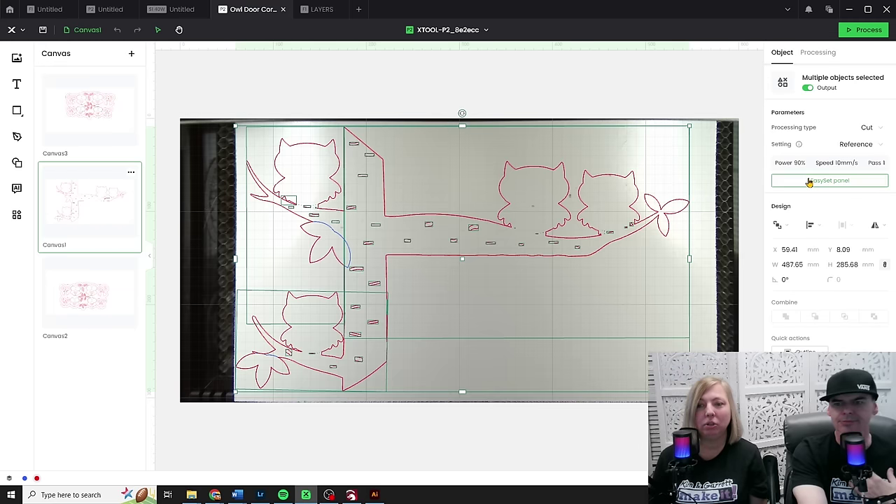
pyautogui.click(717, 261)
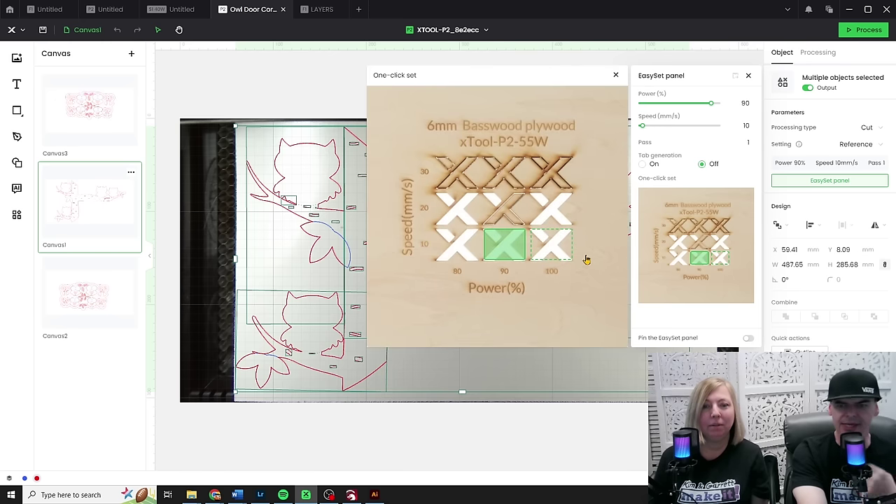
pyautogui.moveTo(571, 242)
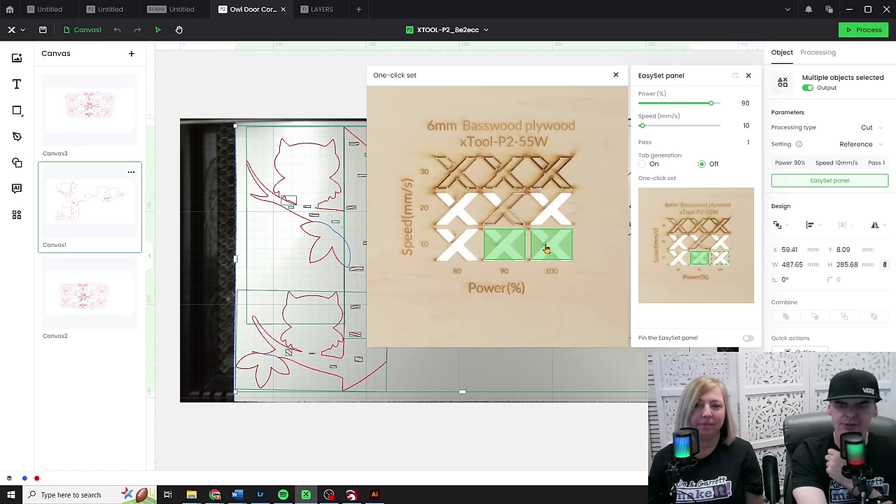
pyautogui.click(550, 245)
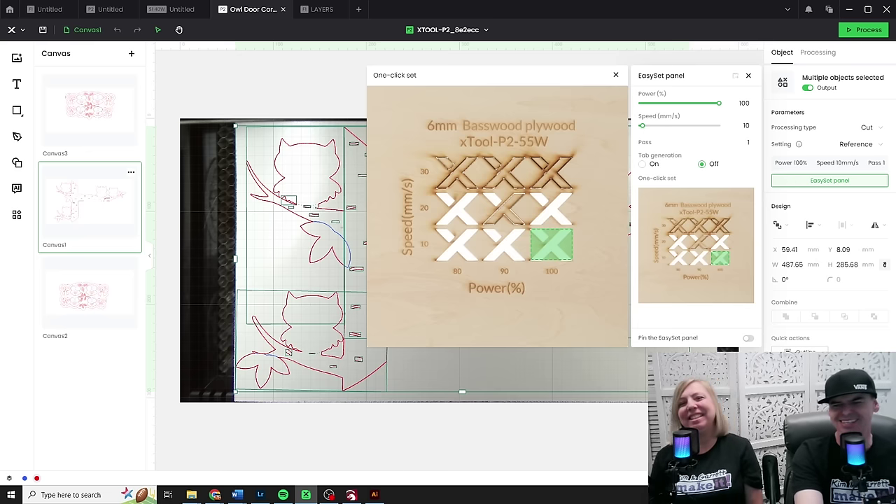
pyautogui.press('Escape')
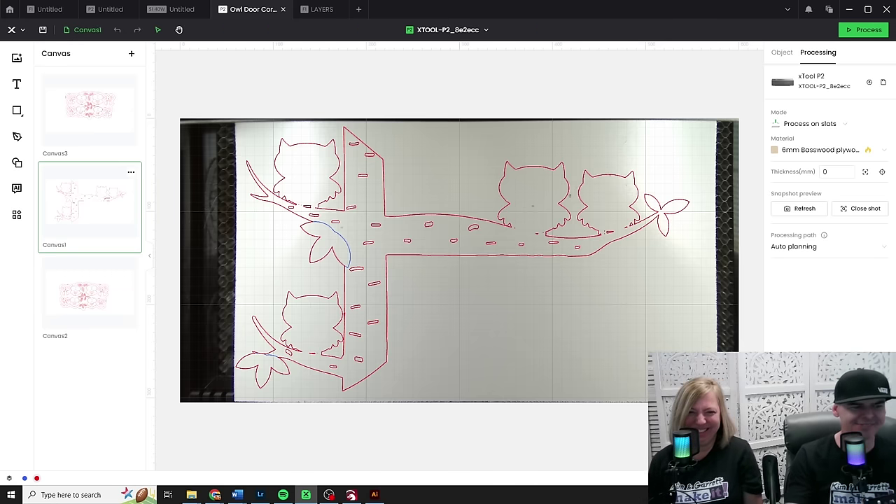
pyautogui.click(10, 9)
# Step: Open the XCS vs LIGHTBURN TEST project and preview its 21-disc path, estimated at 50 minutes
pyautogui.click(651, 248)
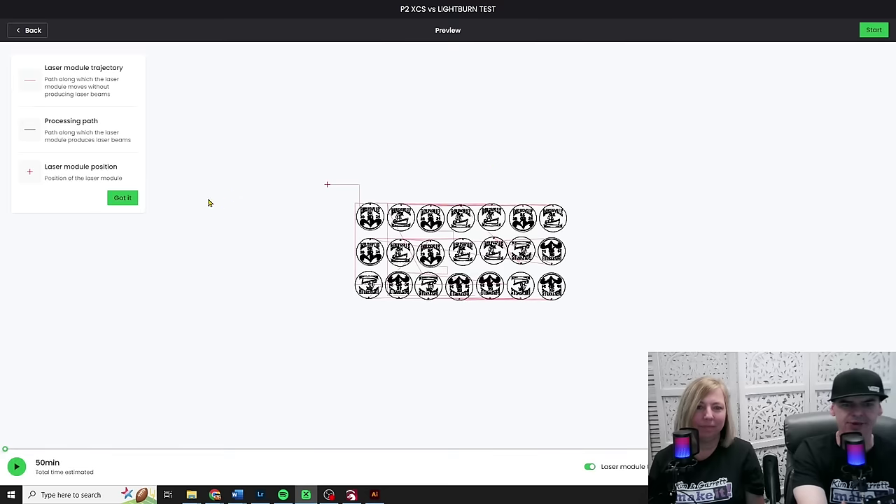
pyautogui.scroll(5, 479, 242)
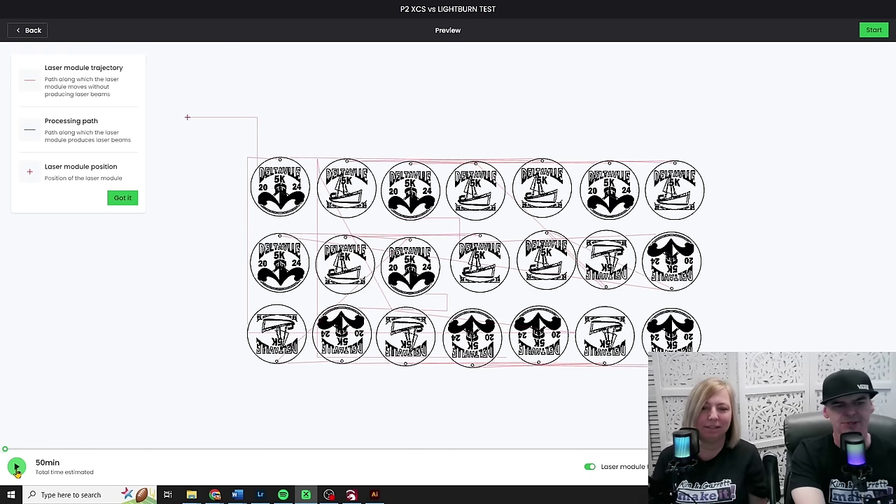
# Step: Play and scrub the laser path simulation, toggling the travel lines off and back on
pyautogui.click(16, 467)
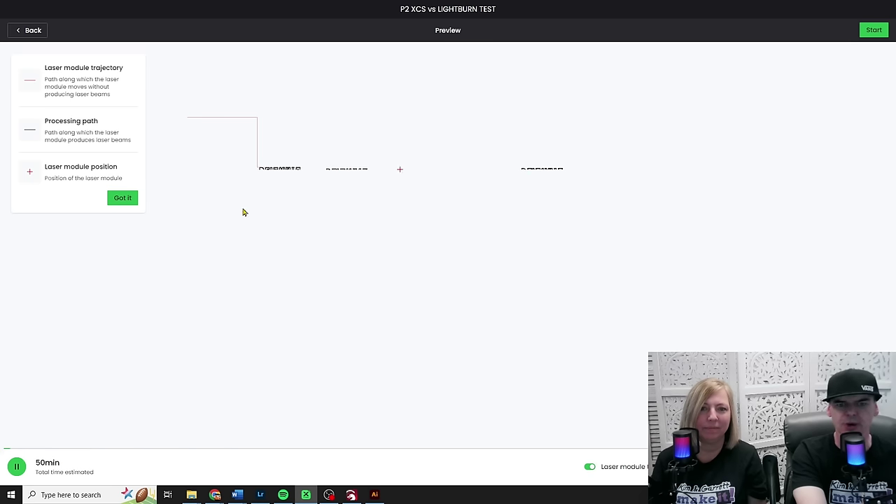
pyautogui.click(14, 470)
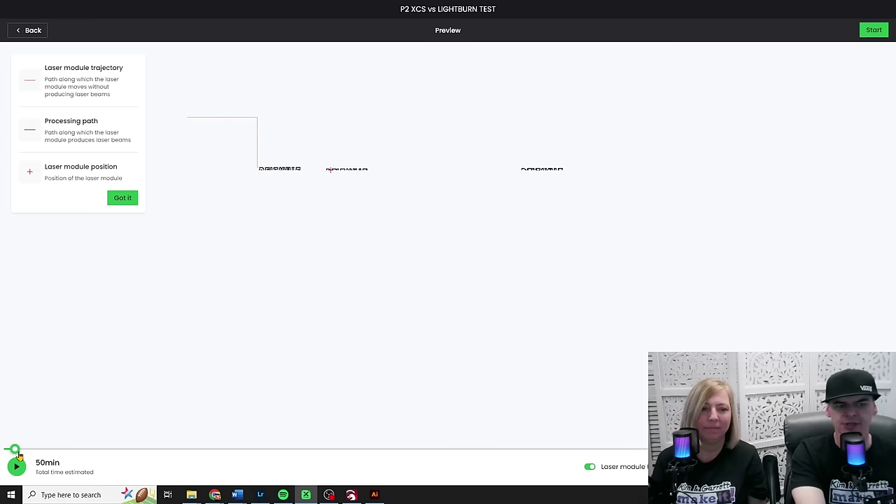
pyautogui.moveTo(15, 450); pyautogui.dragTo(611, 472)
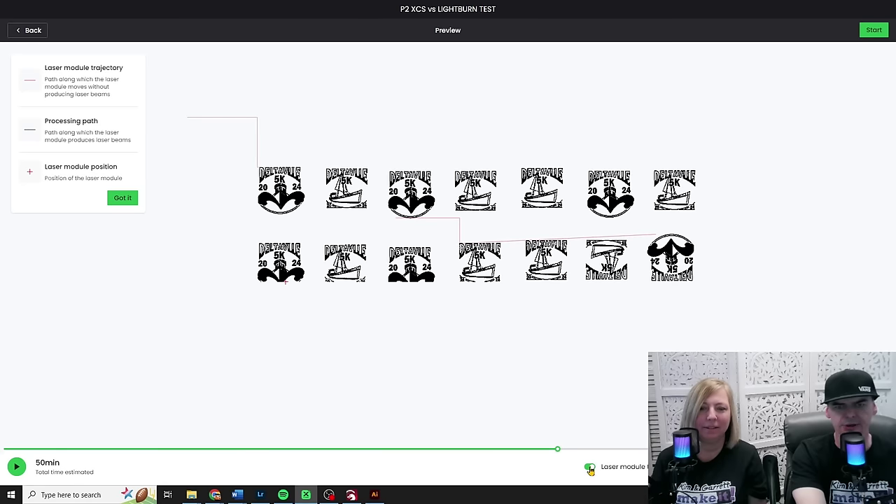
pyautogui.click(590, 467)
pyautogui.click(590, 468)
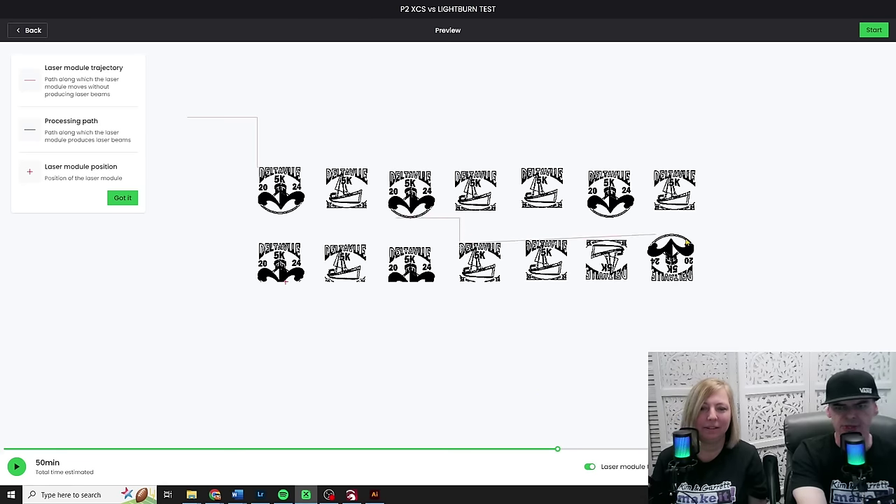
pyautogui.click(590, 469)
pyautogui.click(590, 469)
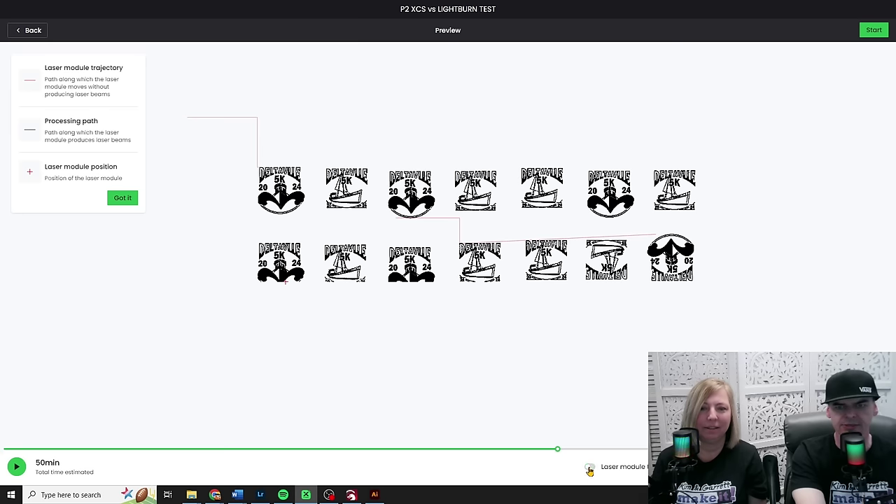
# Step: Rewind the simulation to a partly drawn first row and return to the canvas
pyautogui.click(550, 449)
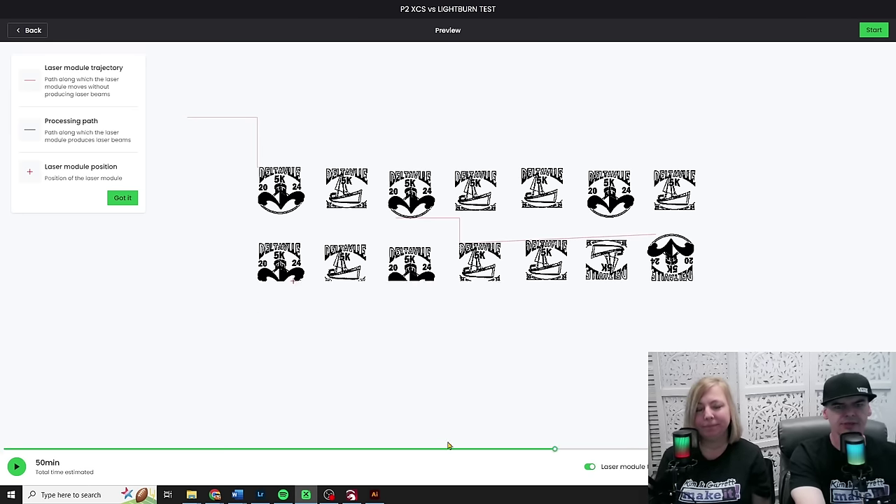
pyautogui.moveTo(449, 448)
pyautogui.mouseDown()
pyautogui.moveTo(24, 449)
pyautogui.moveTo(172, 442)
pyautogui.mouseUp()
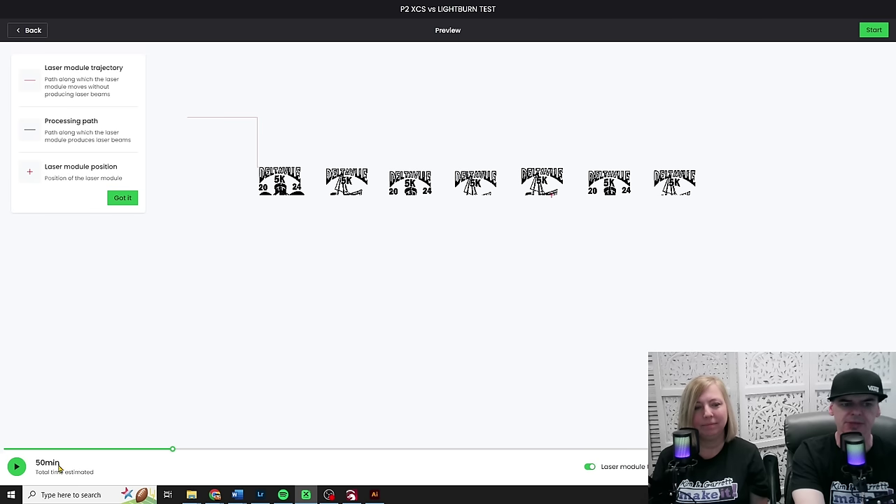
pyautogui.click(31, 30)
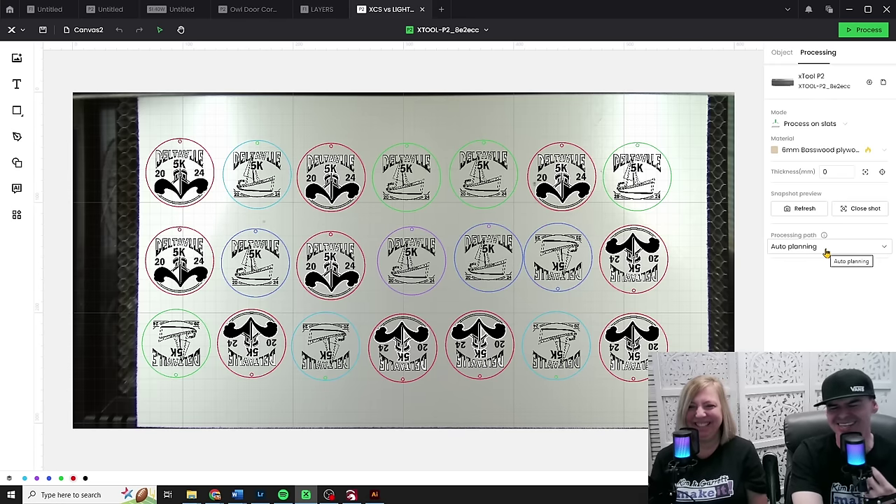
# Step: Set the processing path to User defining with One by one scanning and check its 1h2min estimate
pyautogui.click(826, 251)
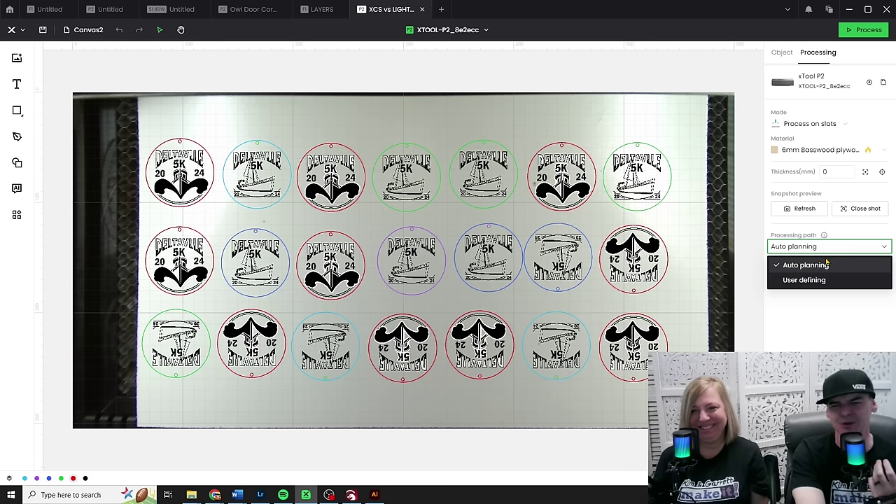
pyautogui.click(823, 280)
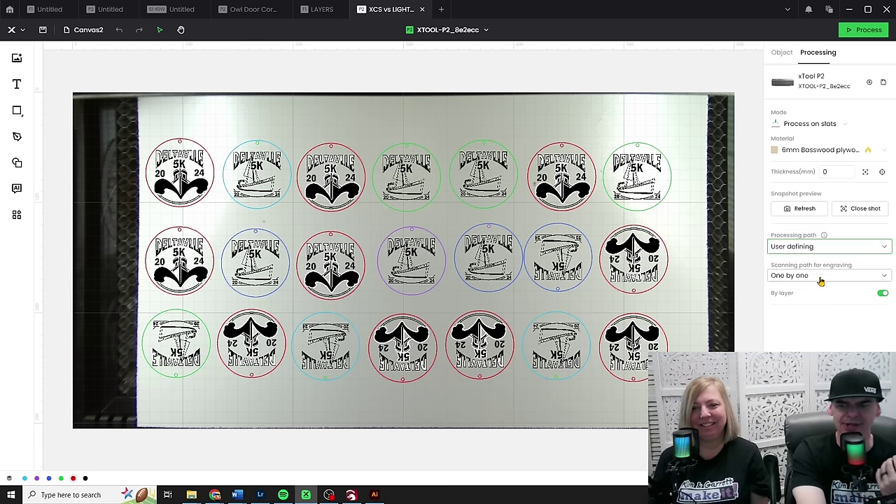
pyautogui.click(820, 280)
pyautogui.click(820, 329)
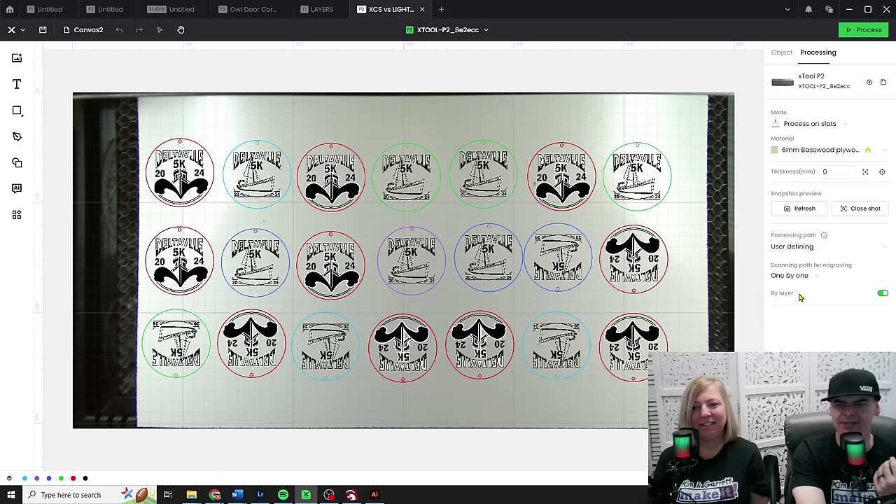
pyautogui.click(822, 278)
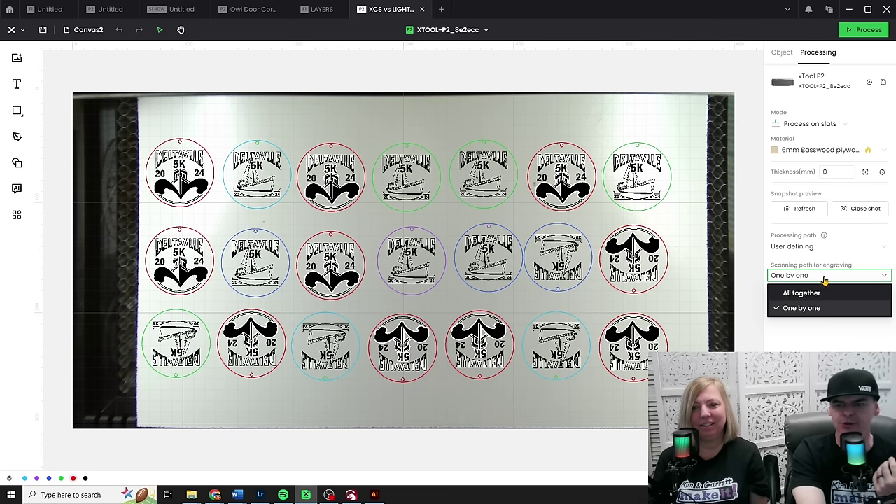
pyautogui.click(840, 330)
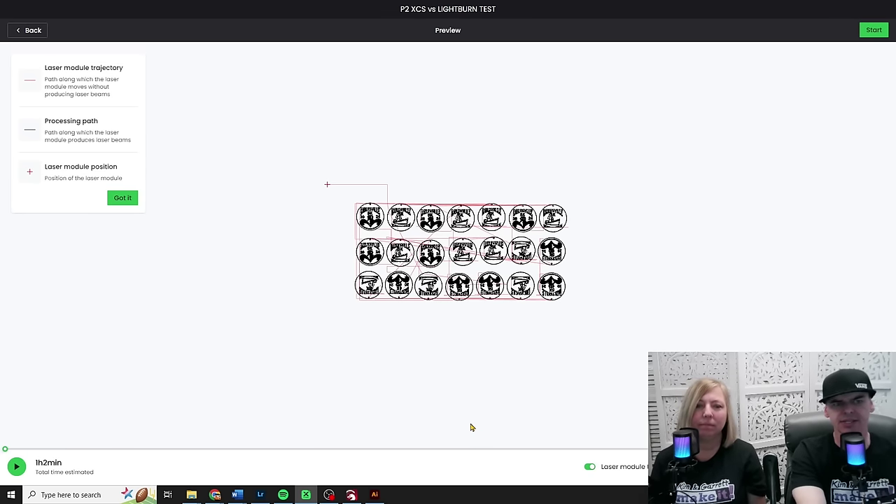
pyautogui.click(31, 31)
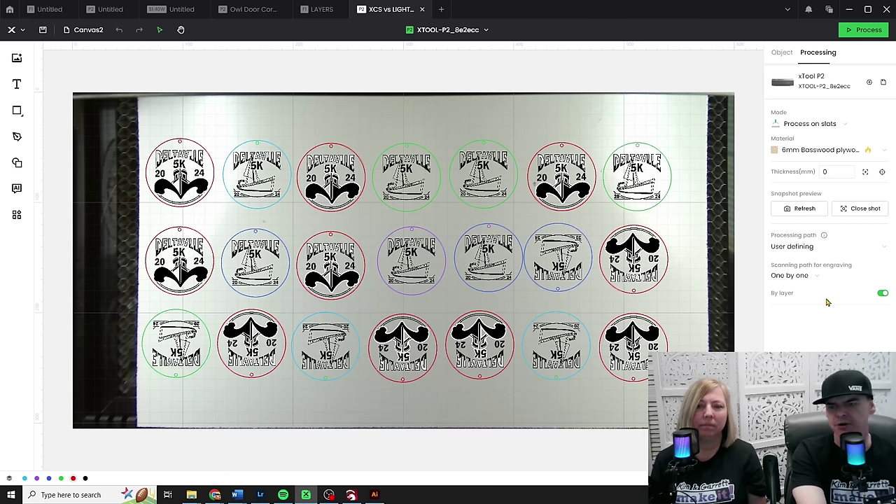
# Step: Switch the processing path back to Auto planning and review its 50-minute estimate
pyautogui.click(823, 246)
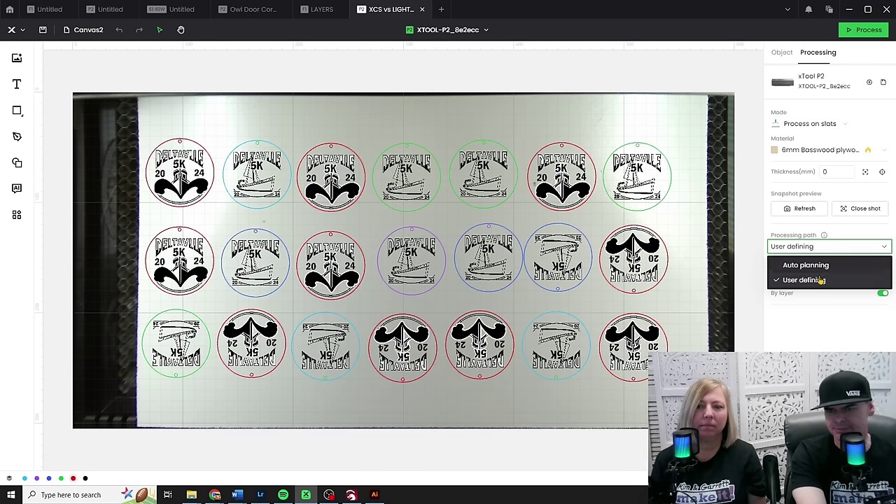
pyautogui.click(819, 267)
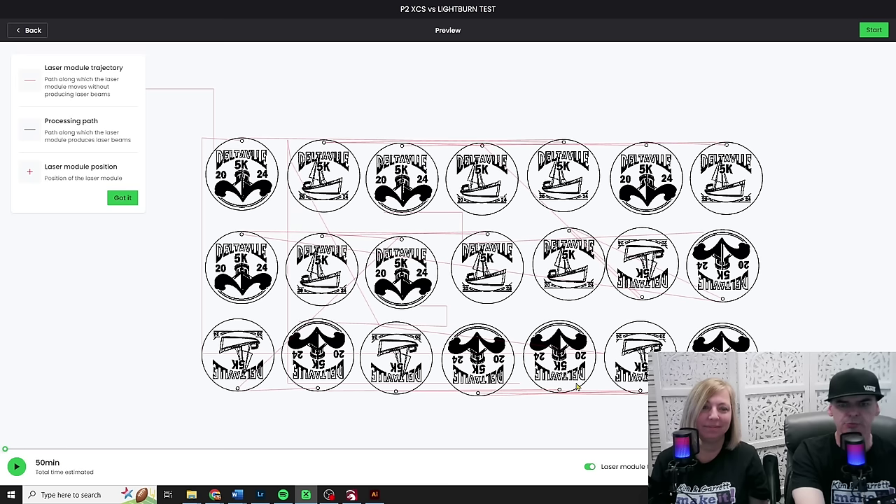
pyautogui.click(29, 30)
# Step: Preview the User defining path at 1h2min, scrubbing the timeline, then switch to the empty untitled project
pyautogui.click(822, 252)
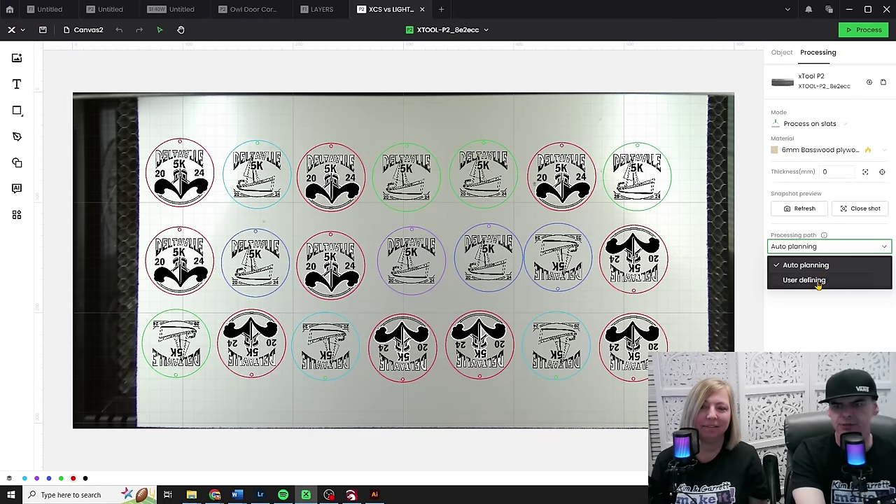
pyautogui.click(812, 279)
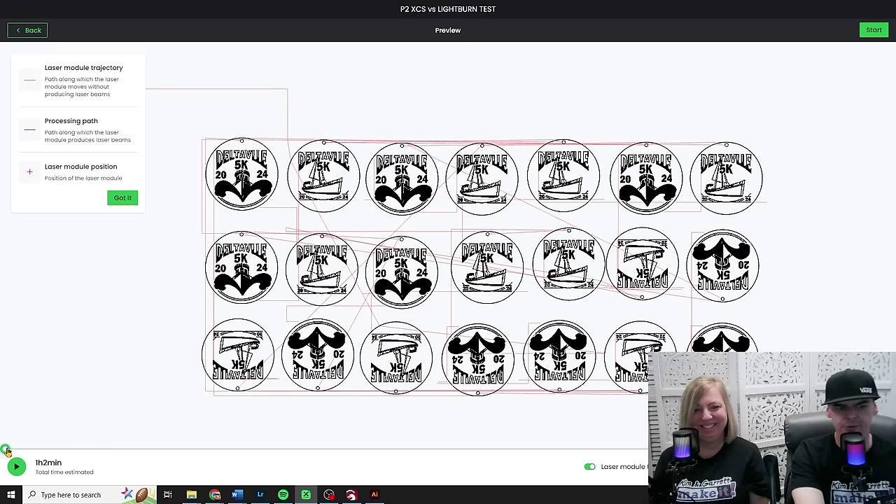
pyautogui.moveTo(5, 448); pyautogui.dragTo(269, 449)
pyautogui.moveTo(203, 452); pyautogui.dragTo(184, 450)
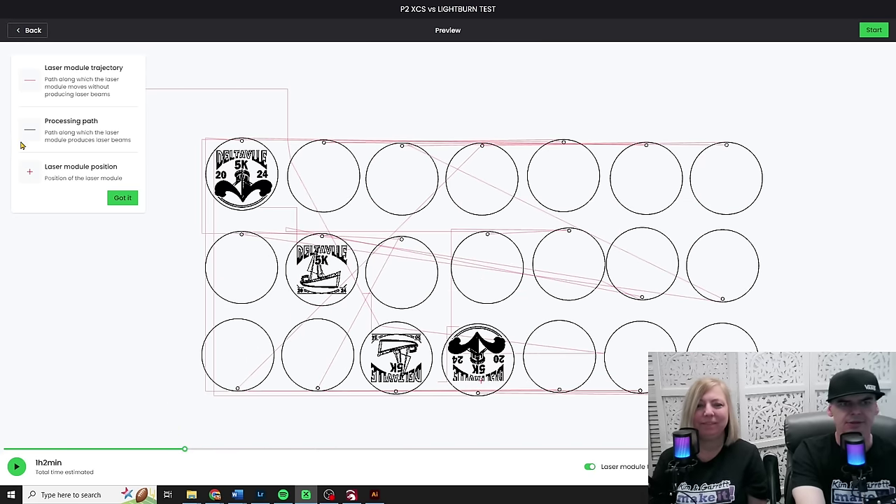
pyautogui.click(33, 30)
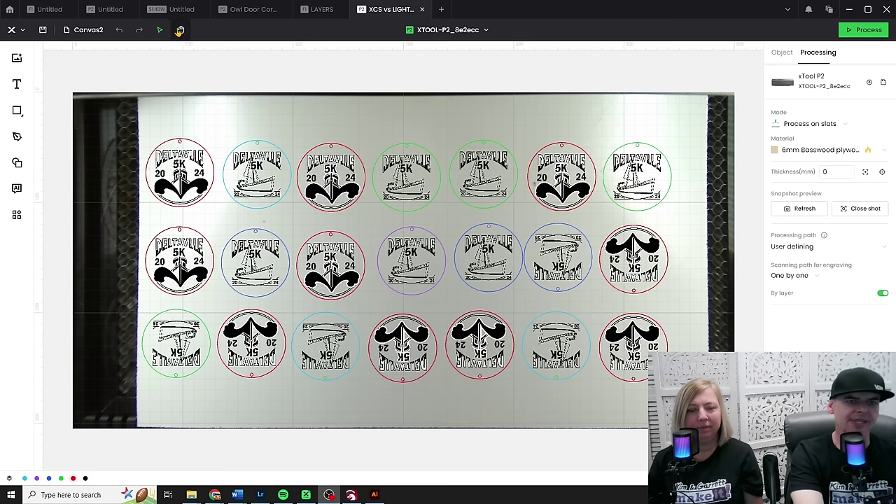
pyautogui.click(110, 9)
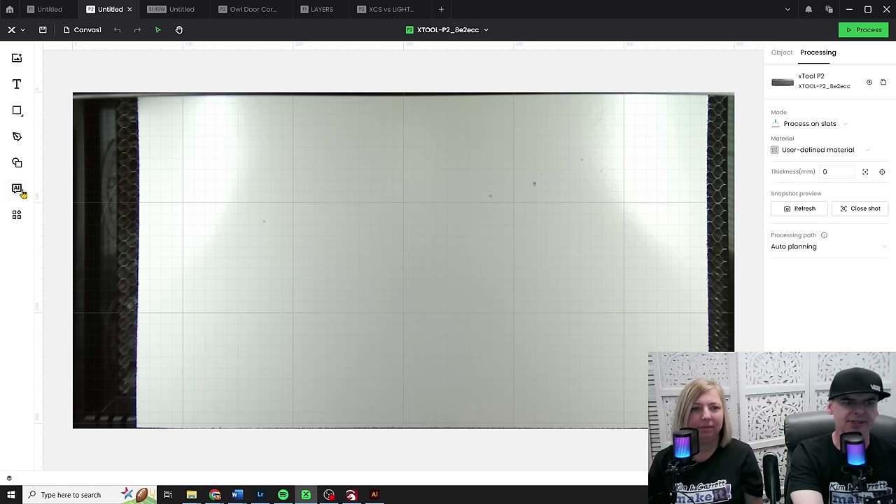
# Step: Generate Vector art from the prompt 'fox wearing a hat' and enlarge the cowboy-hat fox result
pyautogui.click(17, 189)
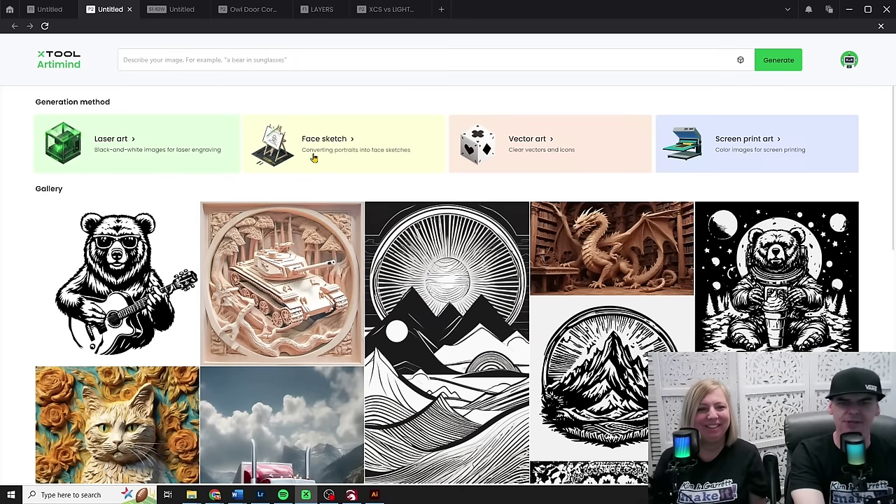
pyautogui.click(549, 156)
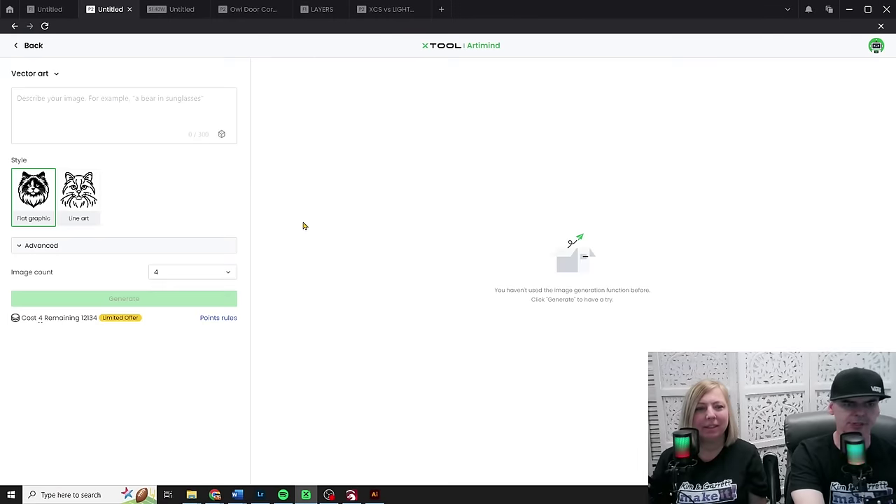
pyautogui.click(103, 114)
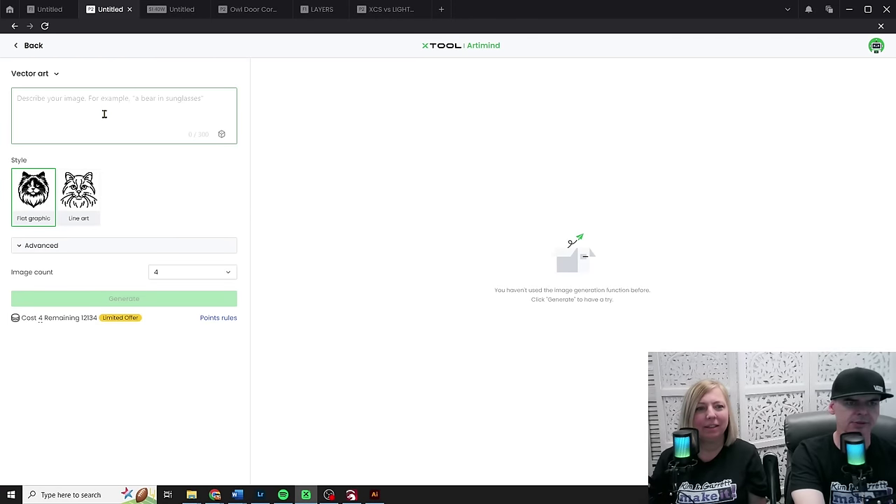
pyautogui.write('fox wearing a hat')
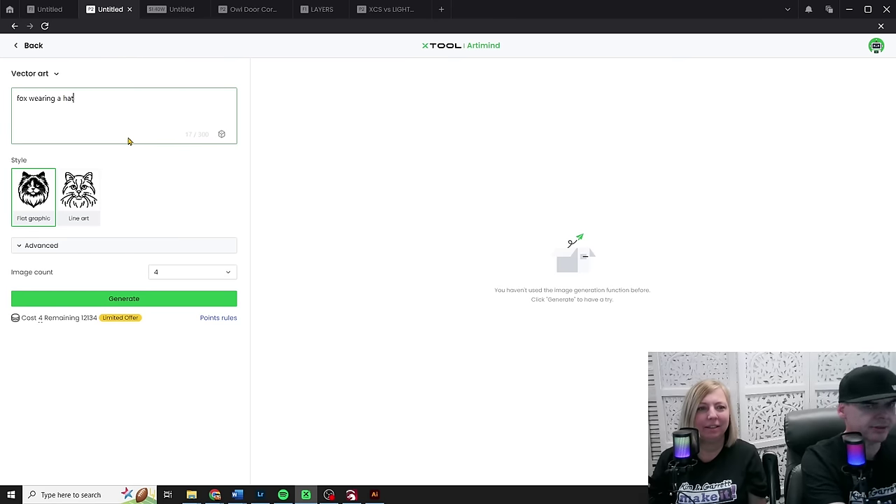
pyautogui.click(138, 299)
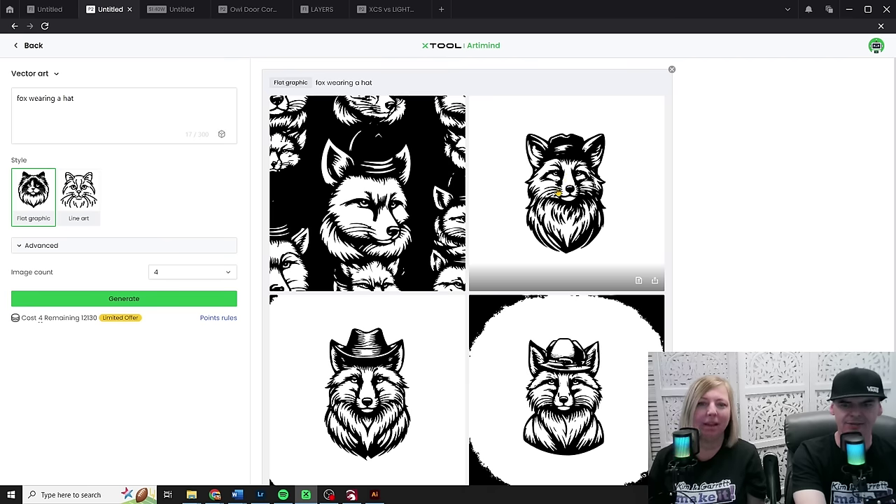
pyautogui.scroll(-1, 382, 396)
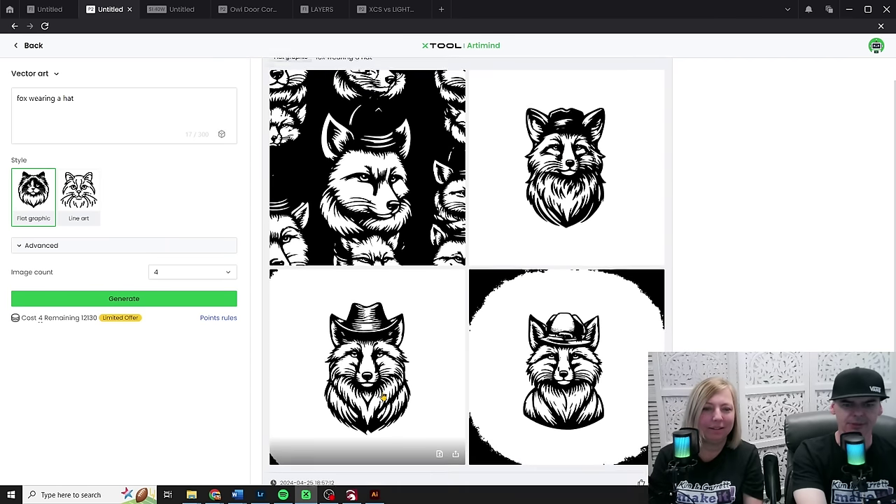
pyautogui.click(389, 340)
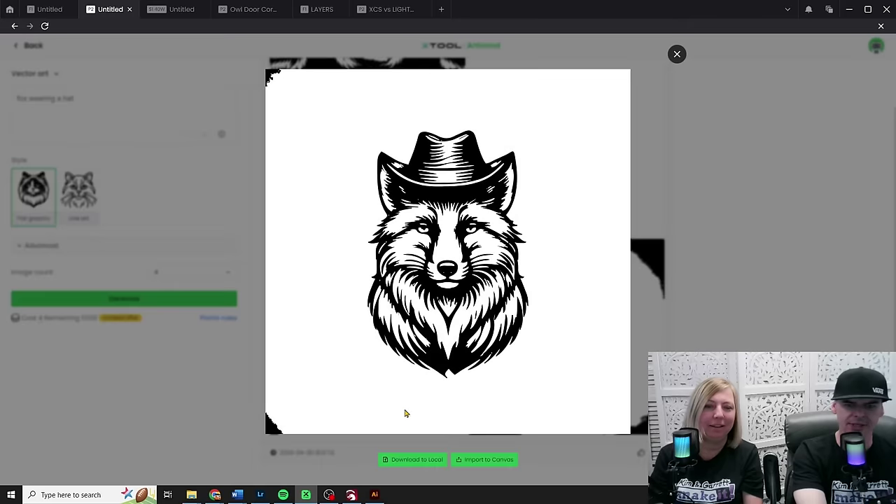
# Step: Import the cowboy-hat fox scaled to fit and center it on the work area
pyautogui.click(481, 461)
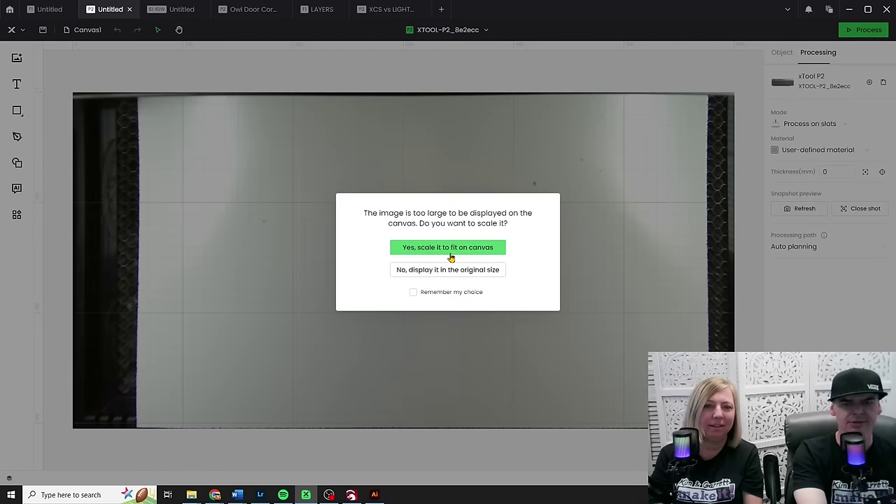
pyautogui.click(469, 252)
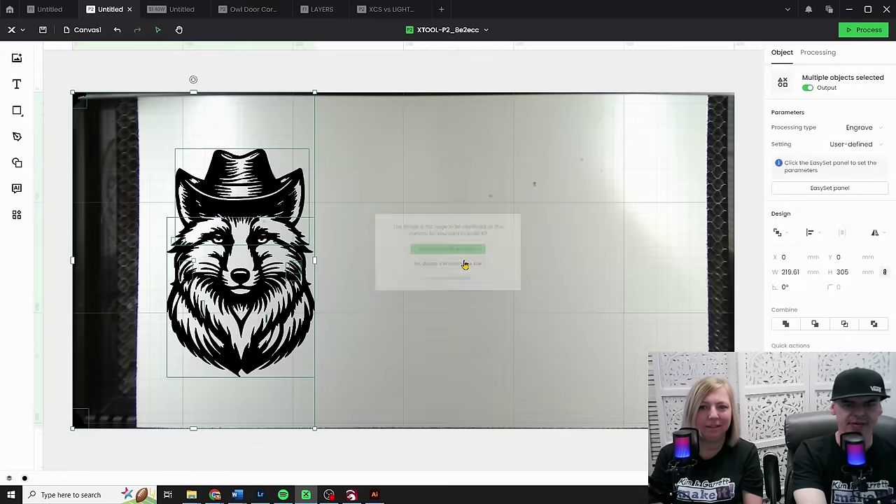
pyautogui.click(369, 250)
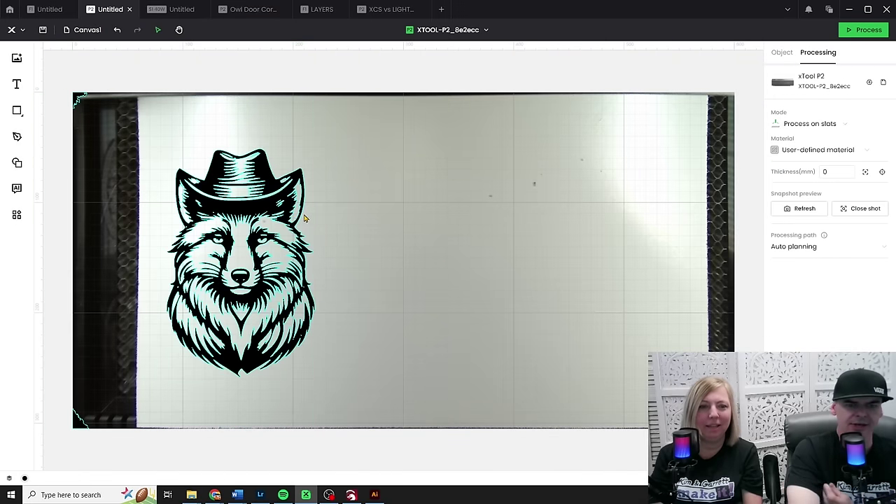
pyautogui.moveTo(288, 210); pyautogui.dragTo(423, 215)
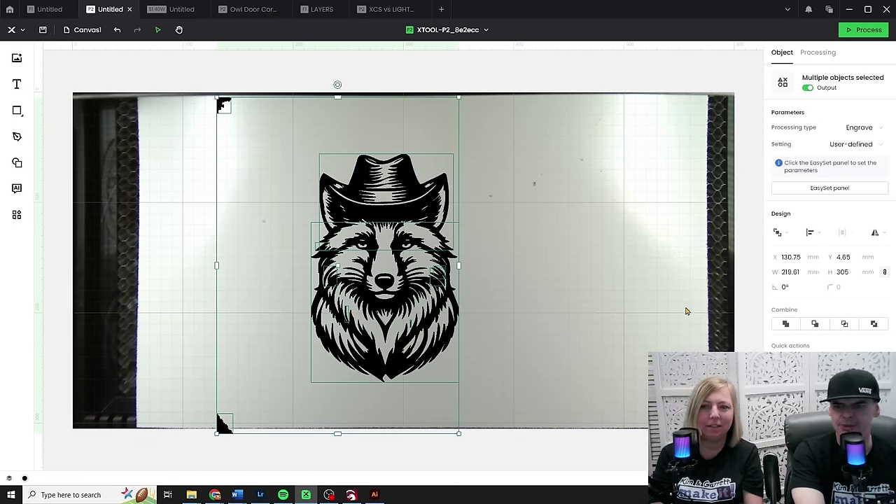
pyautogui.click(591, 300)
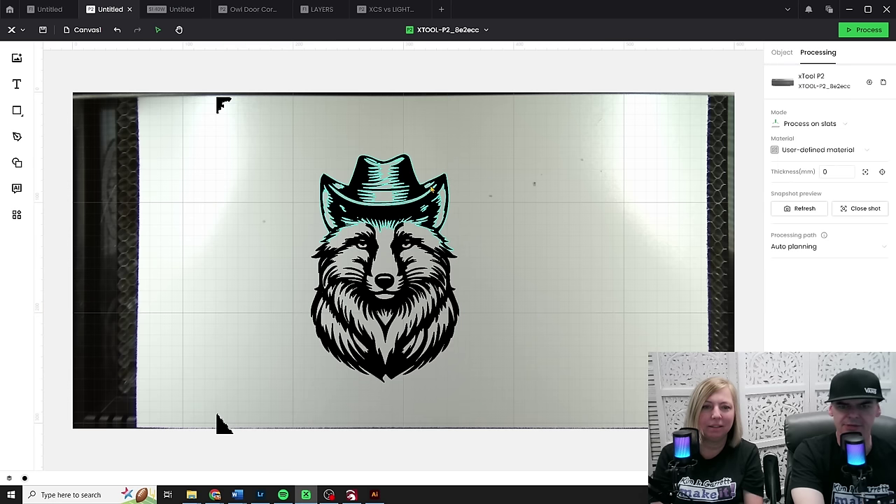
pyautogui.click(432, 192)
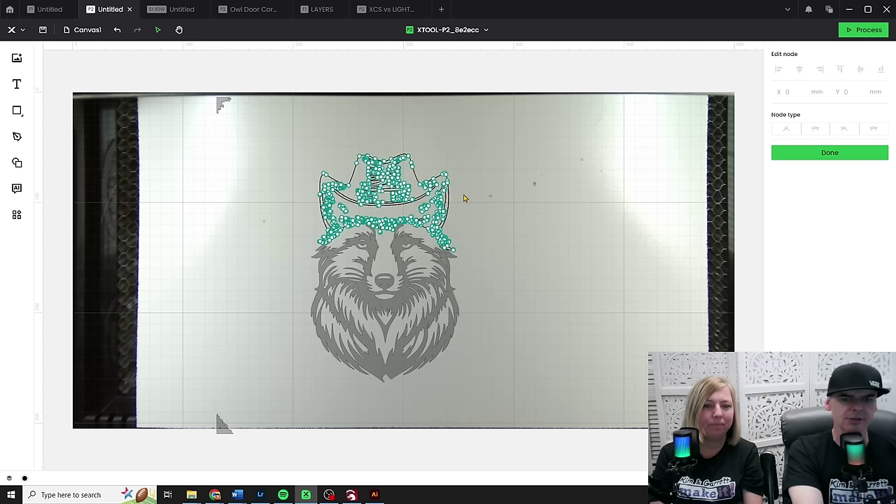
pyautogui.scroll(3, 463, 200)
pyautogui.scroll(-5, 469, 204)
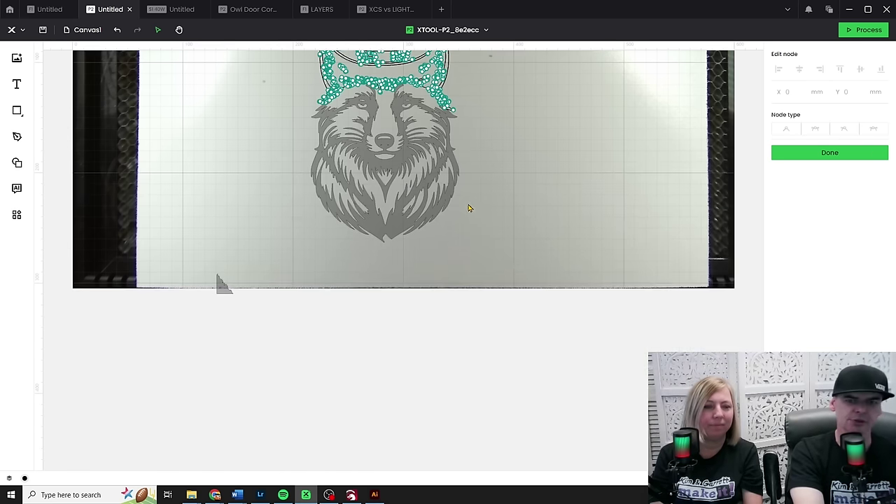
pyautogui.scroll(5, 467, 198)
pyautogui.scroll(-5, 470, 201)
pyautogui.scroll(5, 470, 197)
pyautogui.scroll(-5, 470, 201)
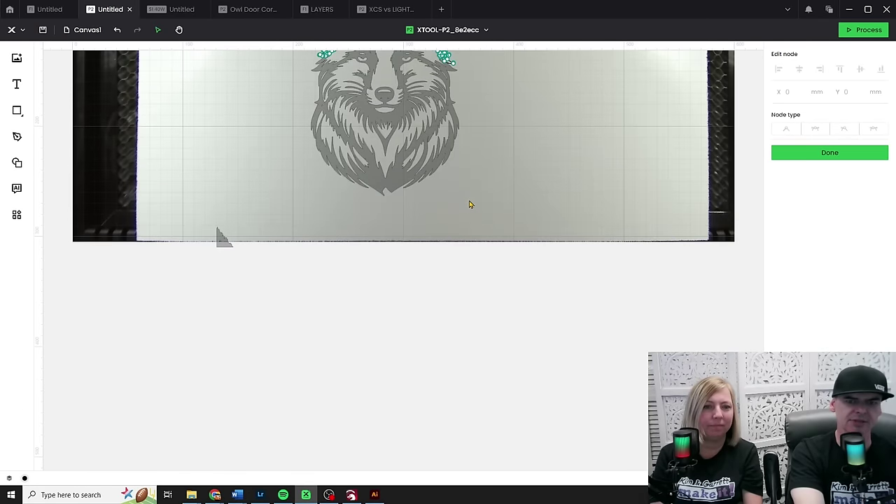
pyautogui.scroll(3, 470, 204)
pyautogui.scroll(-3, 469, 205)
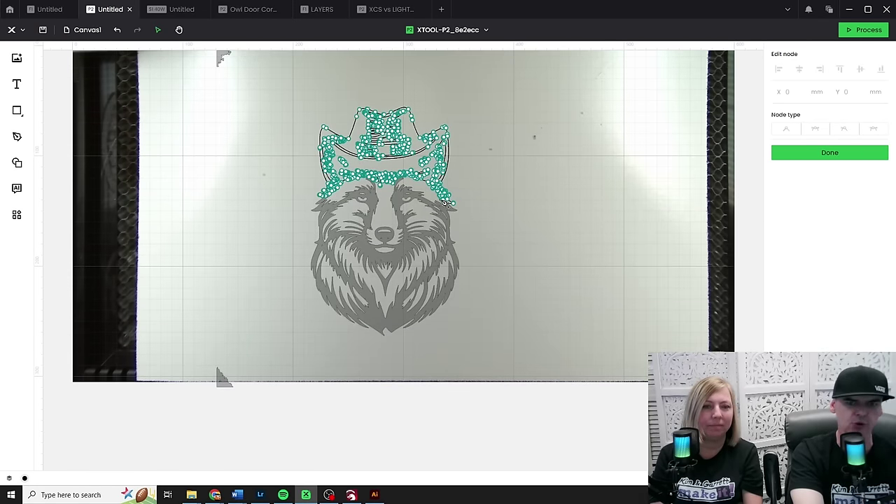
pyautogui.scroll(5, 443, 203)
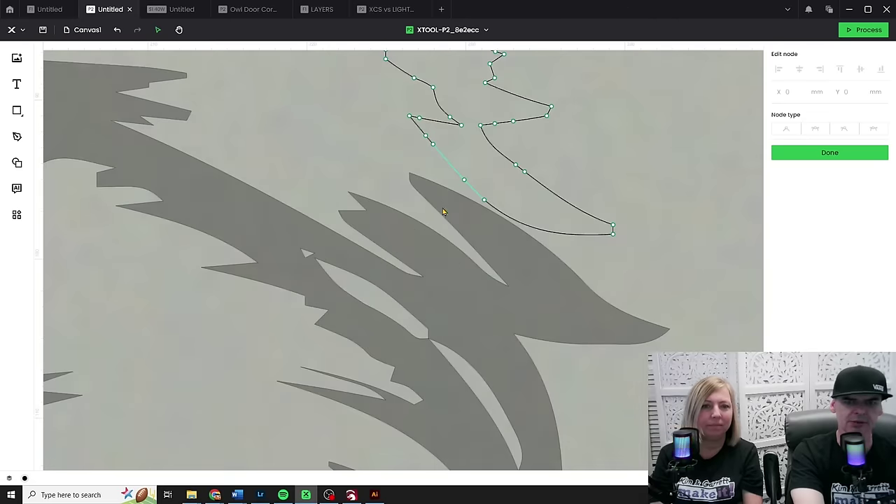
pyautogui.scroll(-10, 443, 212)
pyautogui.scroll(10, 453, 165)
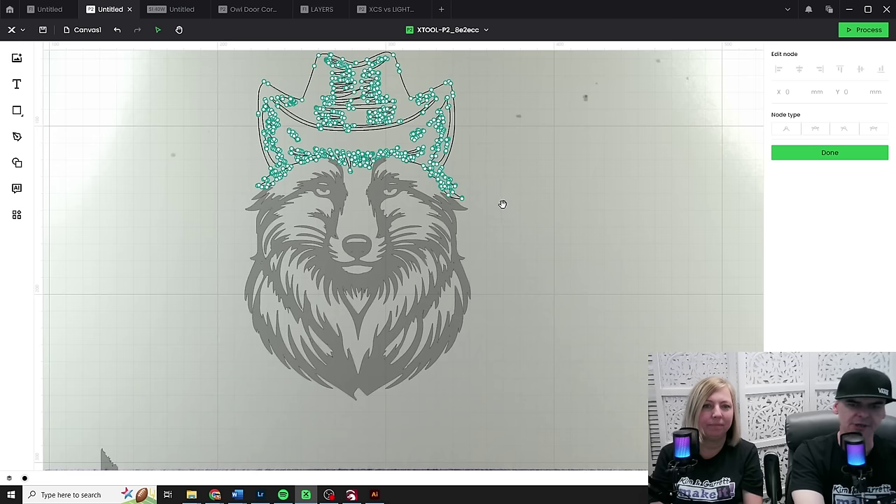
pyautogui.moveTo(500, 211); pyautogui.dragTo(469, 252)
pyautogui.moveTo(470, 208); pyautogui.dragTo(496, 360)
pyautogui.moveTo(233, 274); pyautogui.dragTo(472, 170)
pyautogui.moveTo(463, 317); pyautogui.dragTo(270, 192)
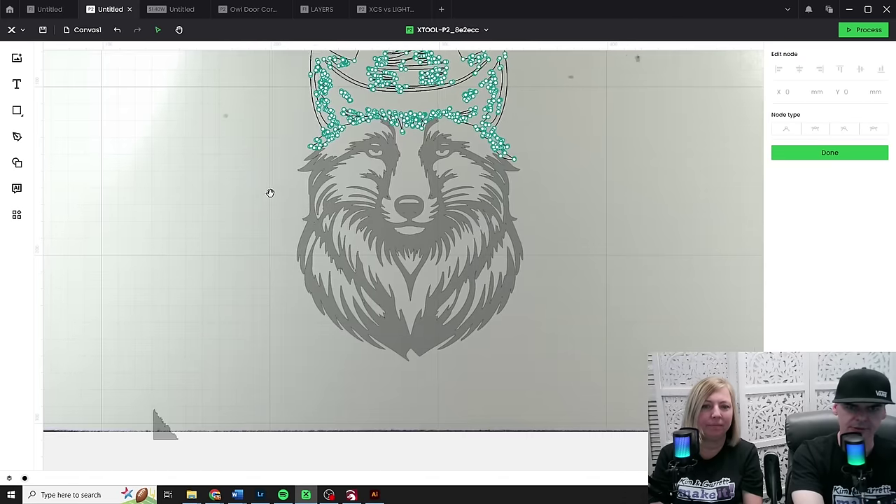
pyautogui.moveTo(534, 258); pyautogui.dragTo(506, 318)
pyautogui.moveTo(557, 342); pyautogui.dragTo(567, 346)
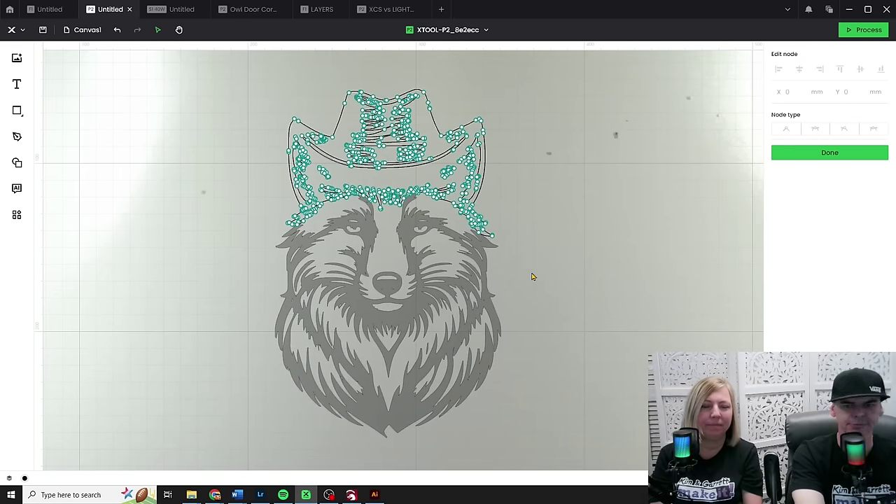
pyautogui.scroll(2, 532, 278)
pyautogui.scroll(-1, 532, 278)
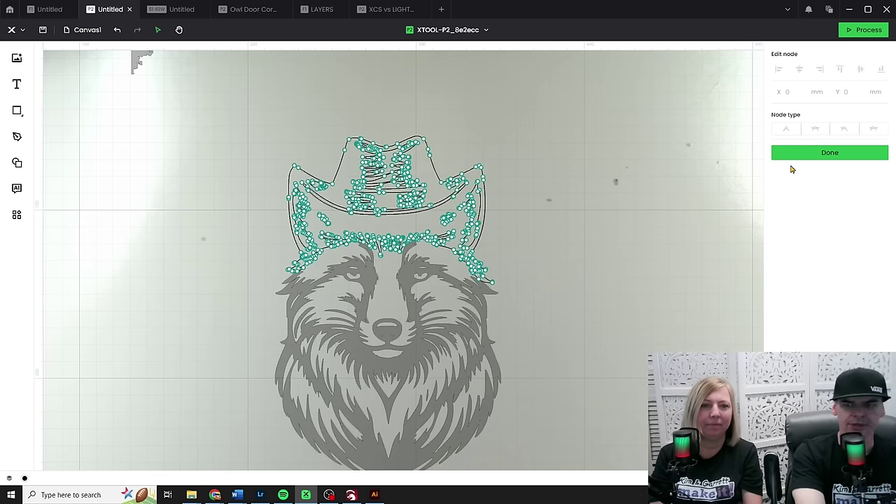
pyautogui.click(814, 156)
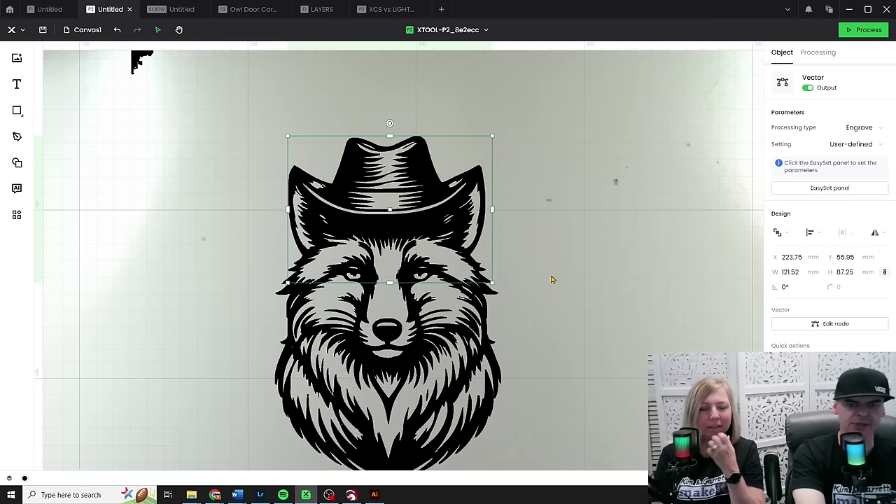
# Step: Deselect the fox, reopen Artimind, close the enlarged preview, and go back to its home page
pyautogui.scroll(-1, 551, 279)
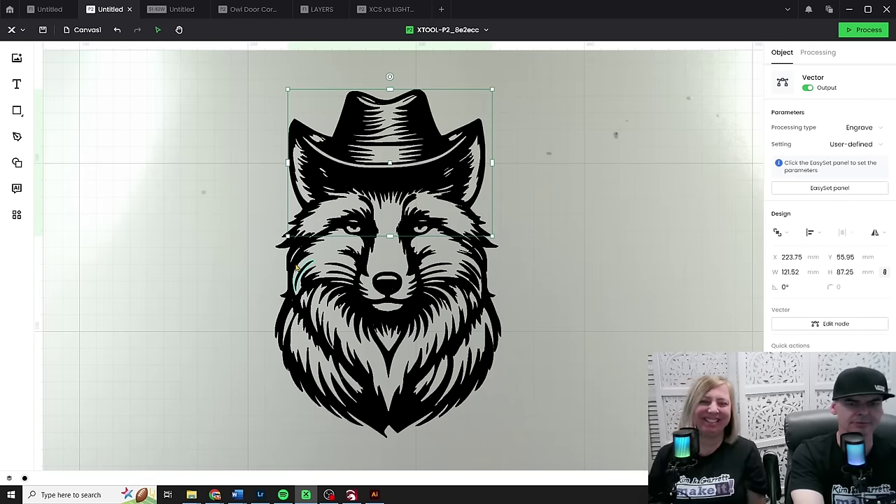
pyautogui.scroll(-3, 298, 266)
pyautogui.scroll(2, 298, 268)
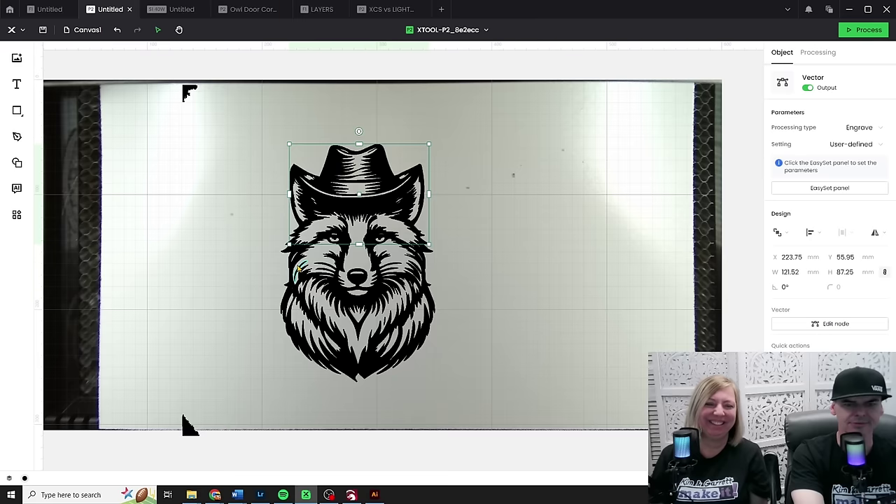
pyautogui.click(473, 294)
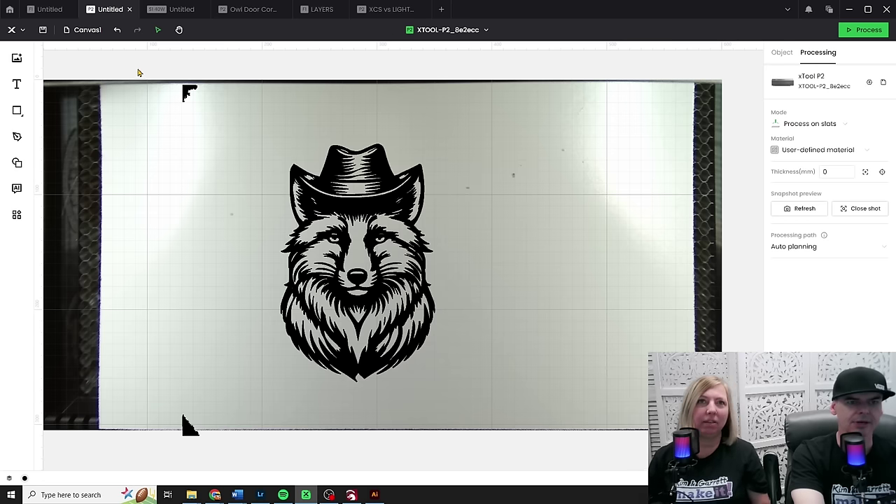
pyautogui.click(23, 190)
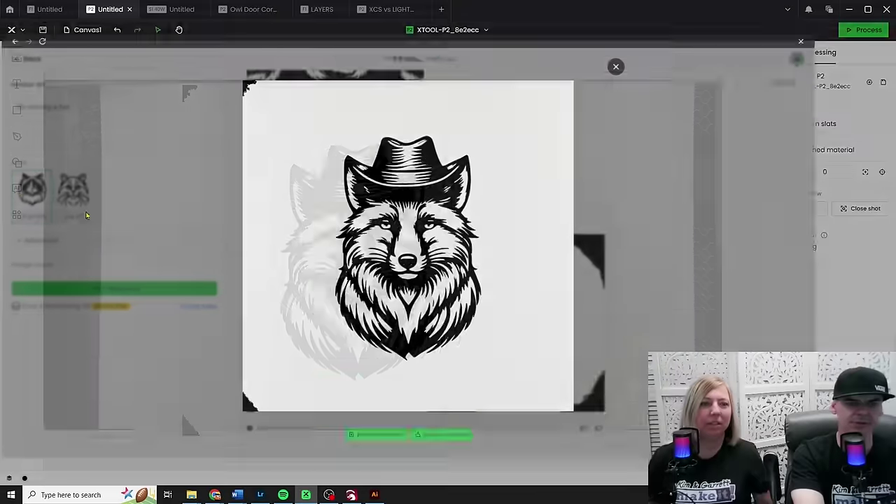
pyautogui.click(676, 55)
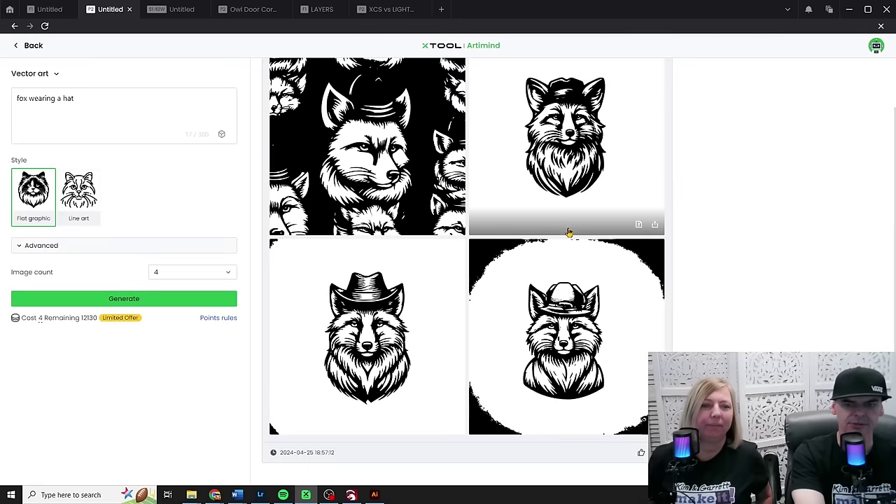
pyautogui.click(21, 47)
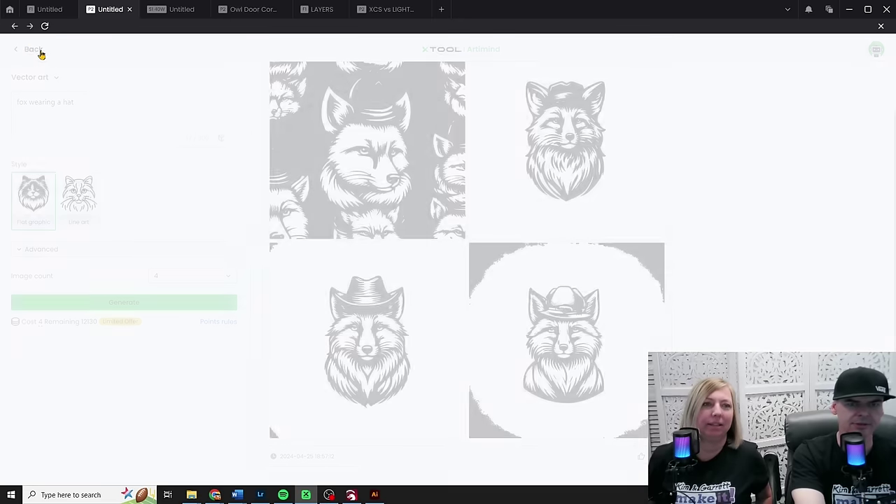
pyautogui.scroll(-1, 418, 232)
pyautogui.scroll(-2, 418, 232)
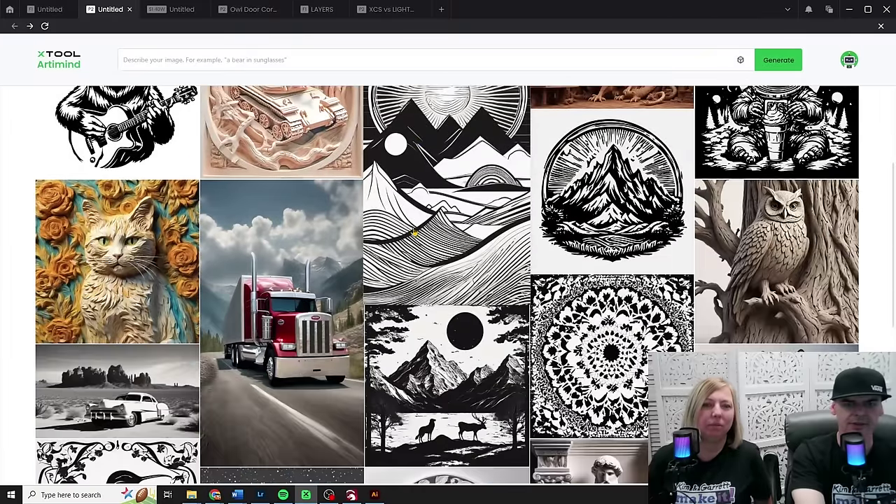
pyautogui.scroll(3, 364, 210)
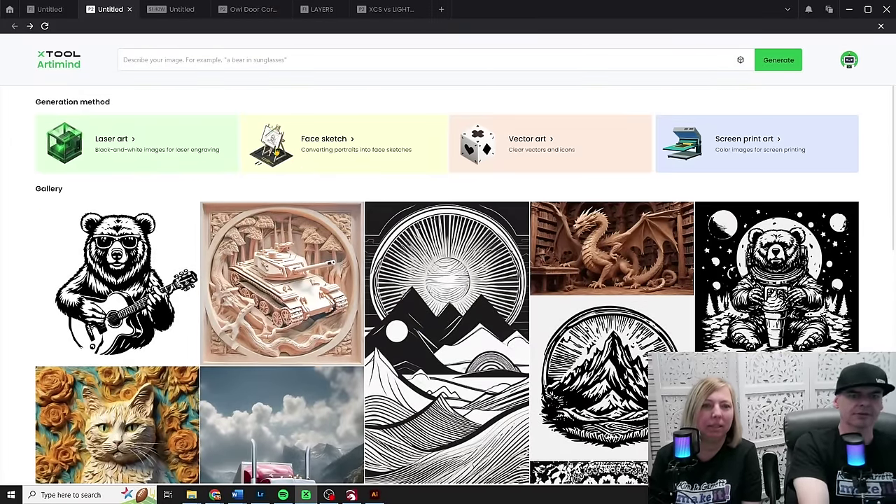
# Step: Import the first Laser art low-relief fox image onto the canvas and start a path preview
pyautogui.click(111, 142)
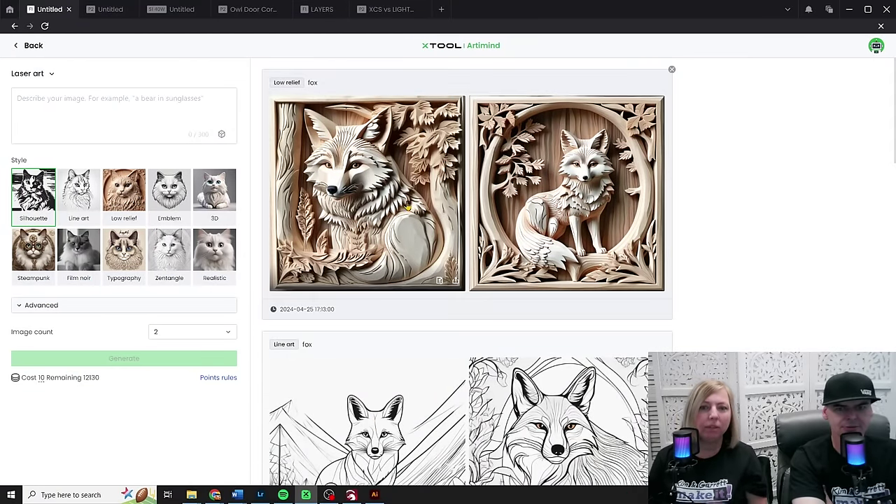
pyautogui.click(389, 200)
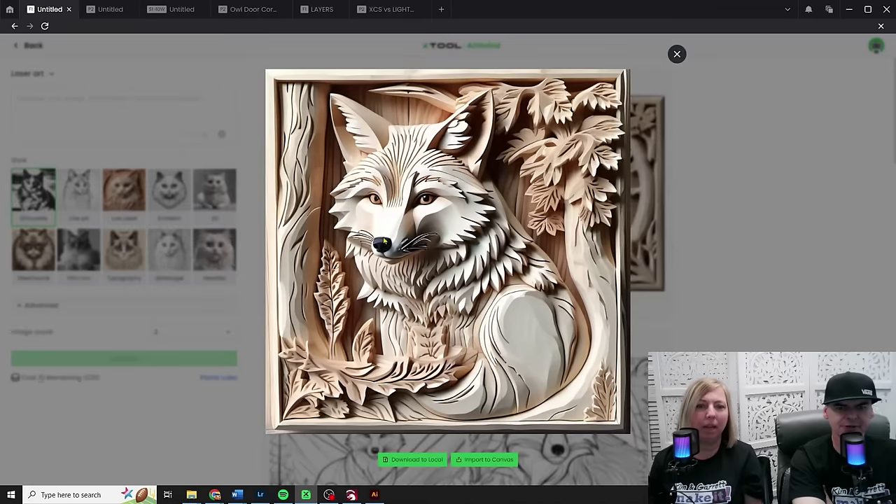
pyautogui.click(488, 462)
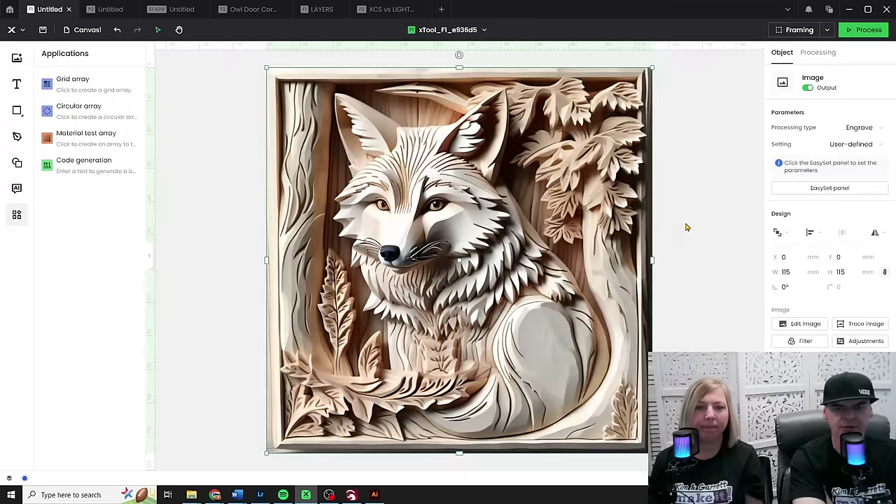
pyautogui.click(866, 31)
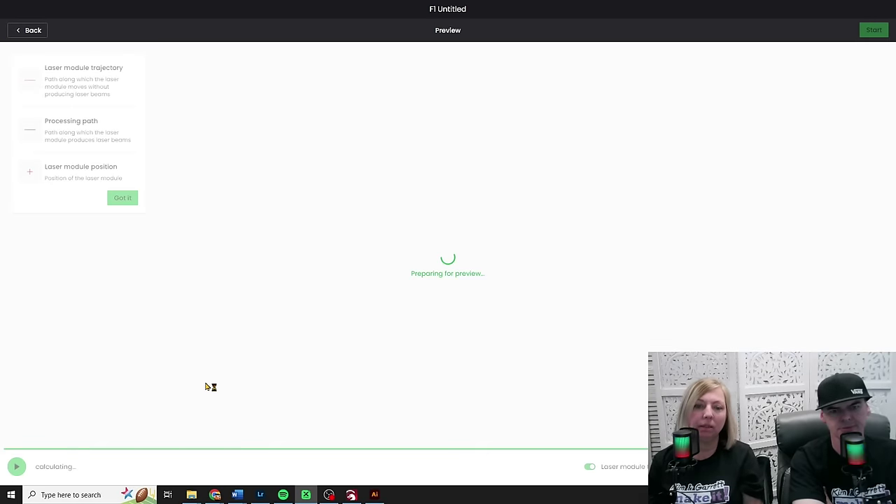